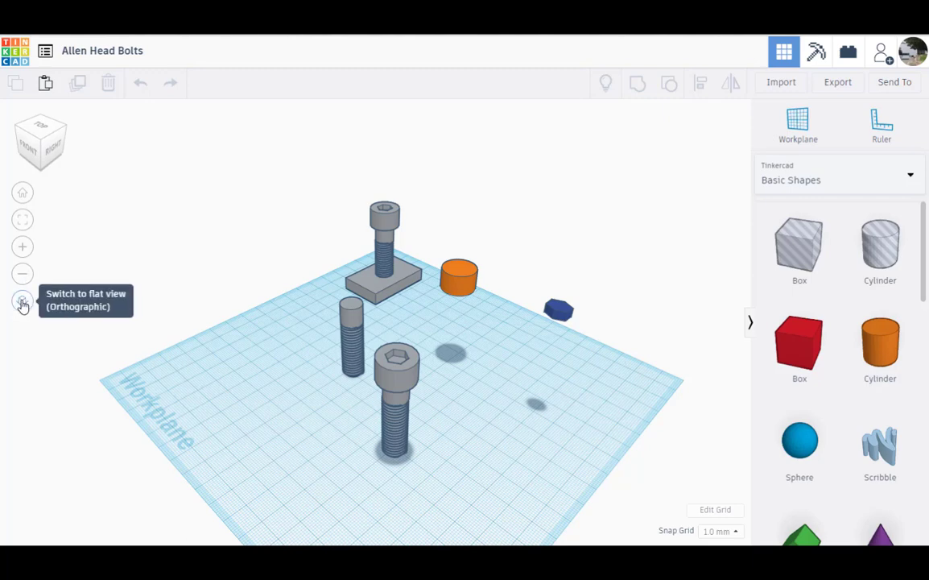
# Toggle orthographic and perspective, then view the design from the Right side in orthographic.
pyautogui.click(22, 302)
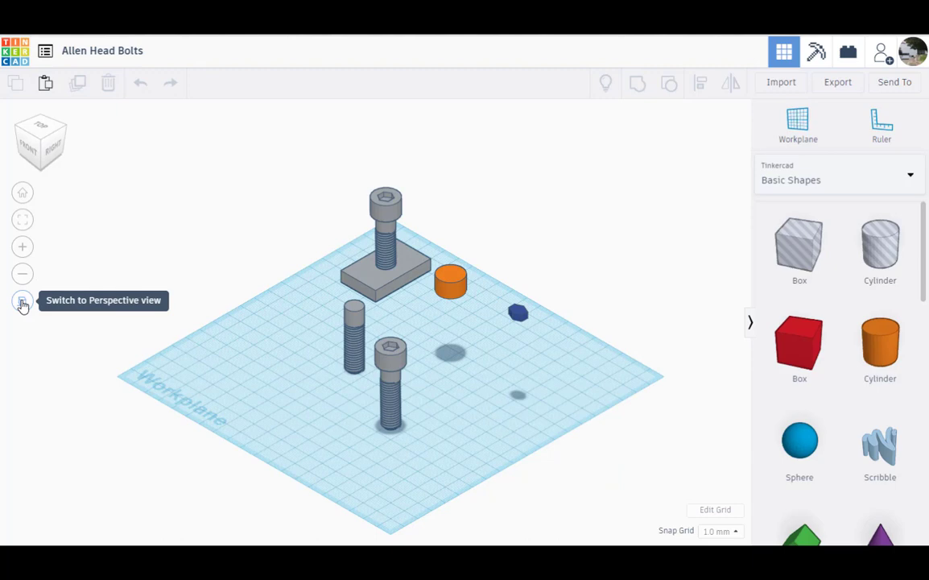
pyautogui.click(23, 302)
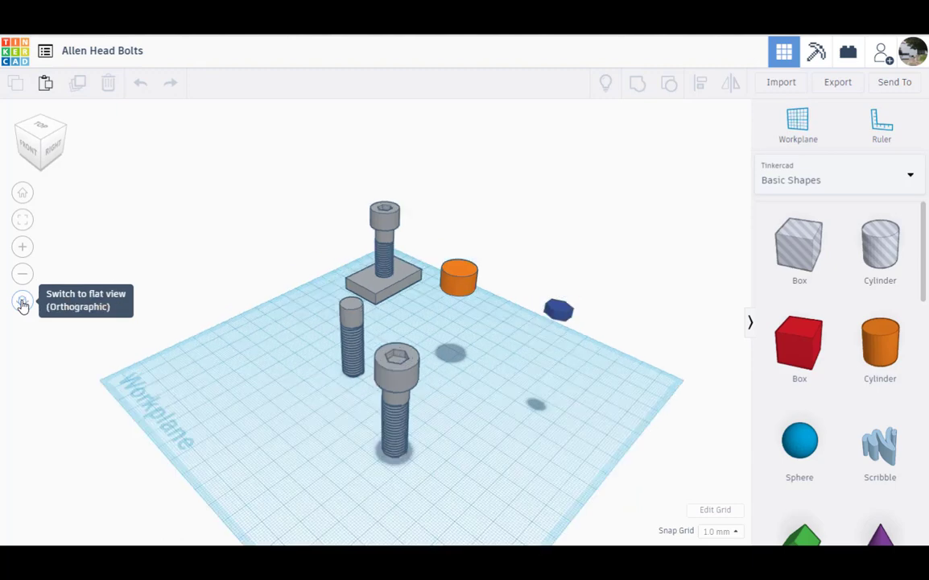
pyautogui.click(51, 146)
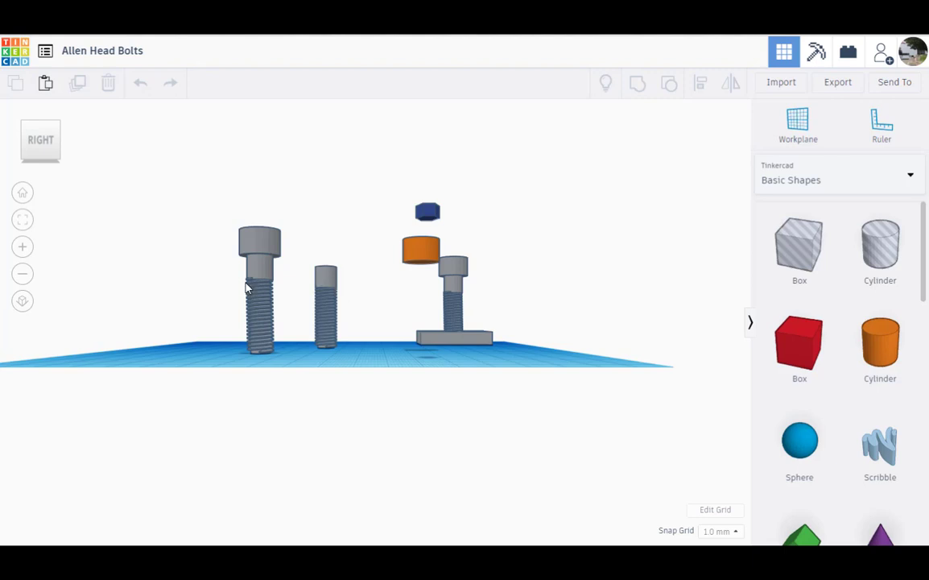
pyautogui.click(22, 302)
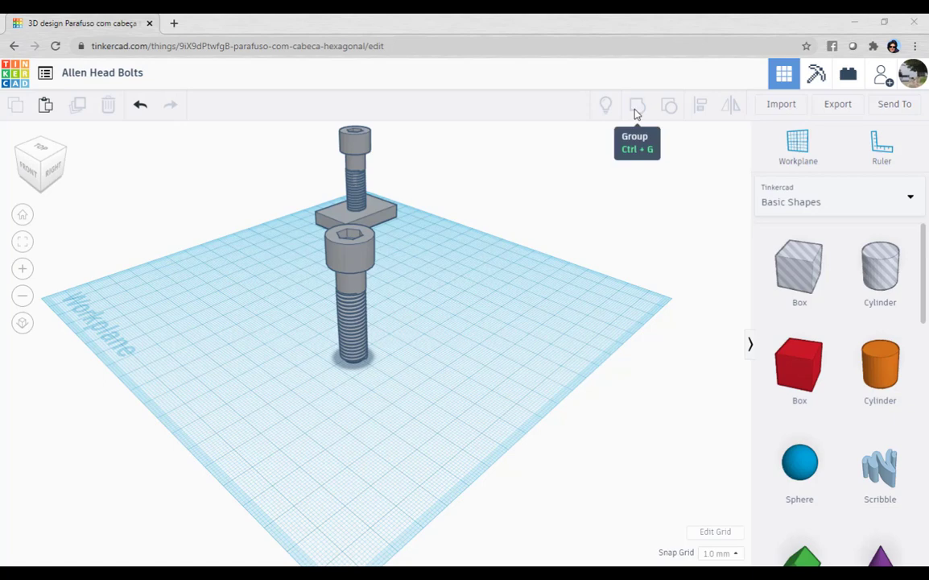
# Switch the shape library to Shape Generators > Featured and locate the ISO metric thread.
pyautogui.click(808, 207)
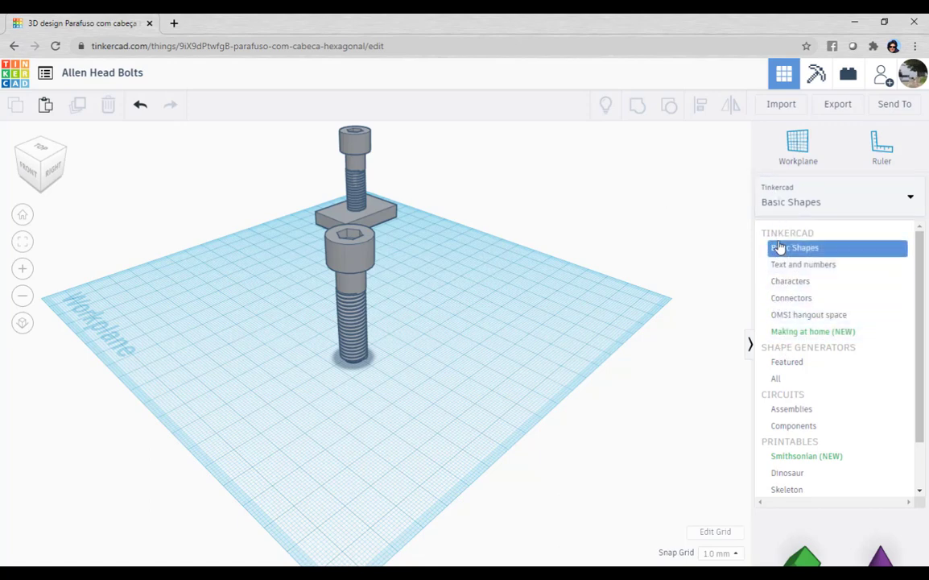
pyautogui.click(796, 364)
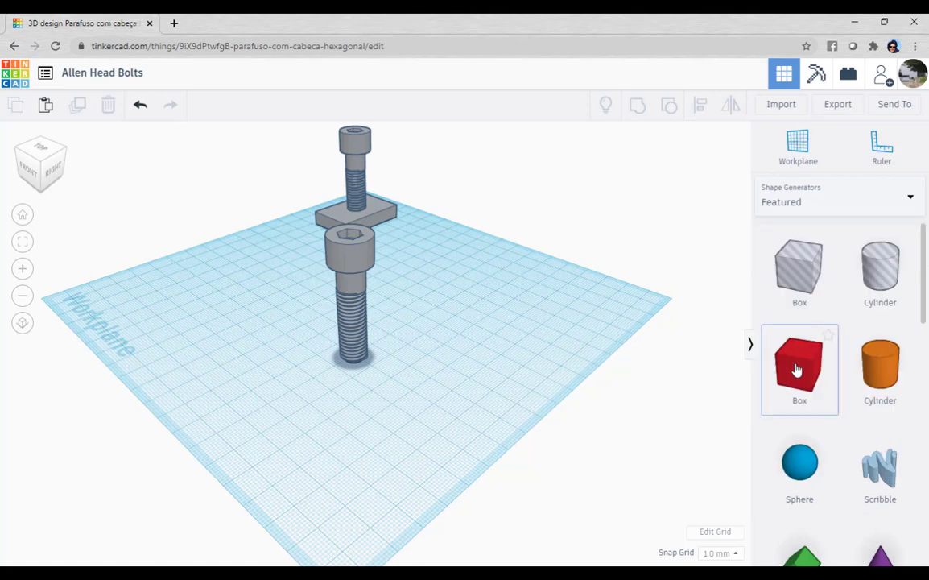
pyautogui.scroll(-5, 793, 354)
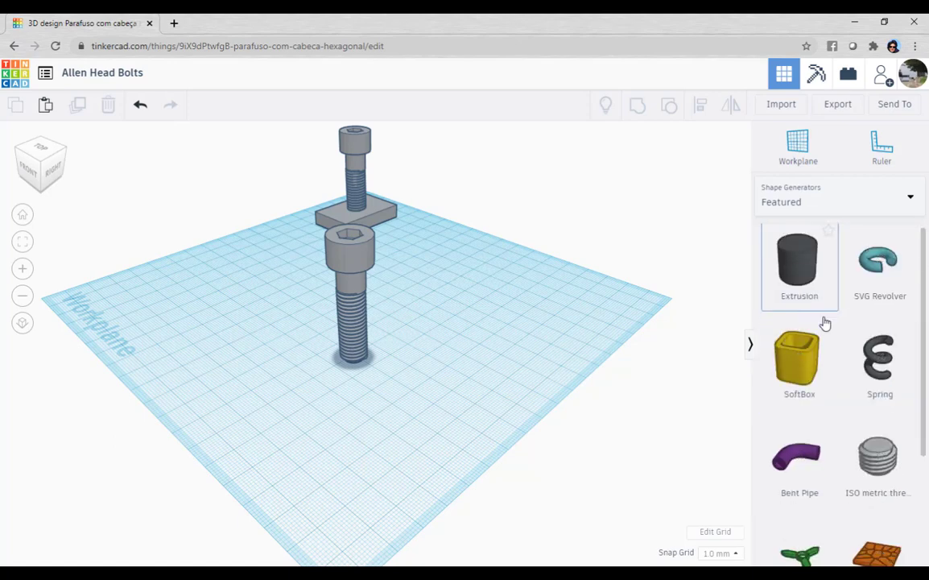
pyautogui.scroll(-2, 825, 322)
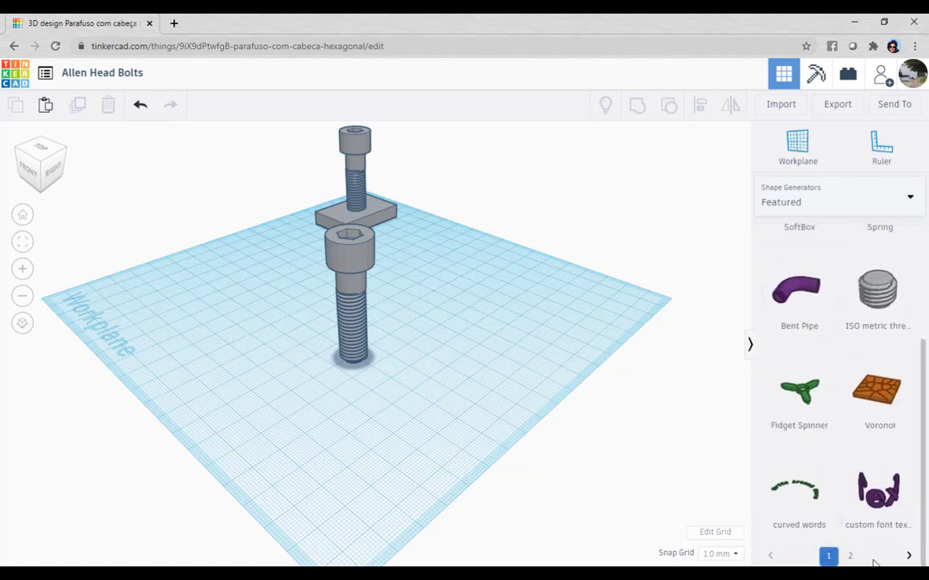
pyautogui.scroll(3, 857, 451)
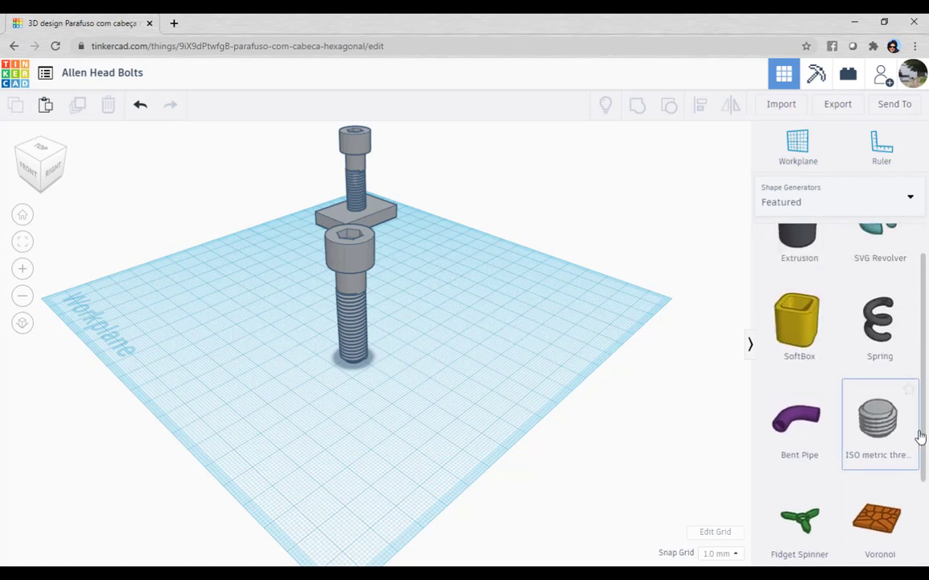
pyautogui.hotkey('ctrl', 'z')
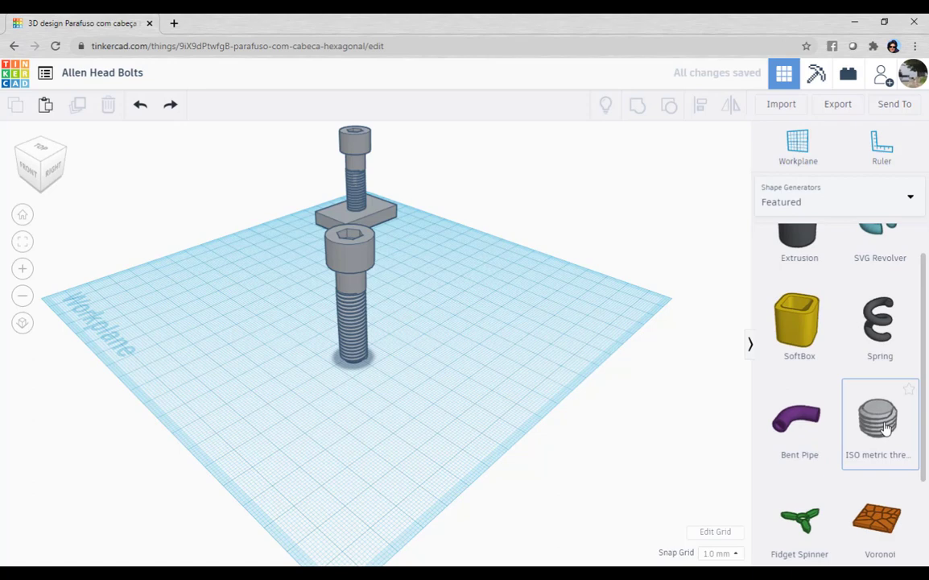
# Place an ISO metric thread shape on the workplane beside the bolts.
pyautogui.moveTo(886, 428); pyautogui.dragTo(478, 325)
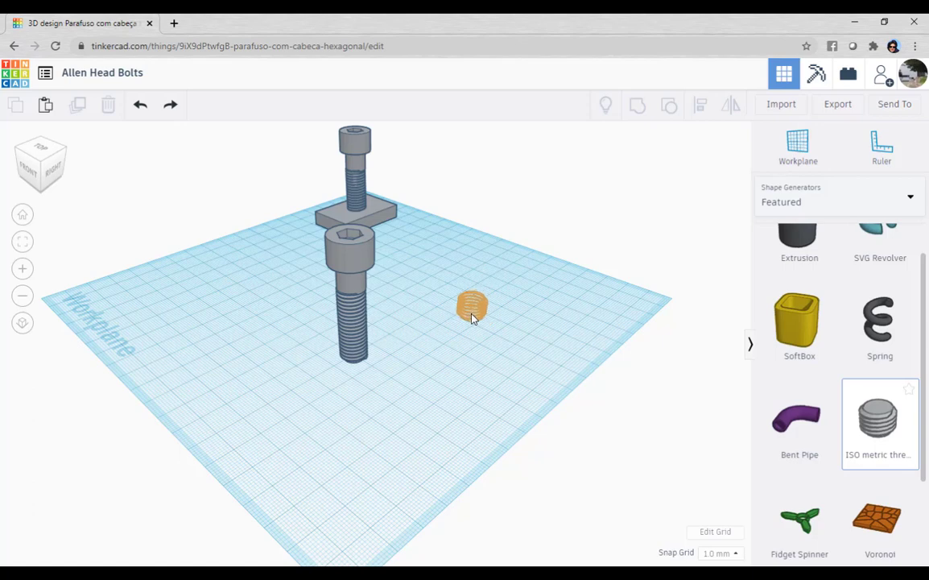
pyautogui.moveTo(472, 318); pyautogui.dragTo(474, 317)
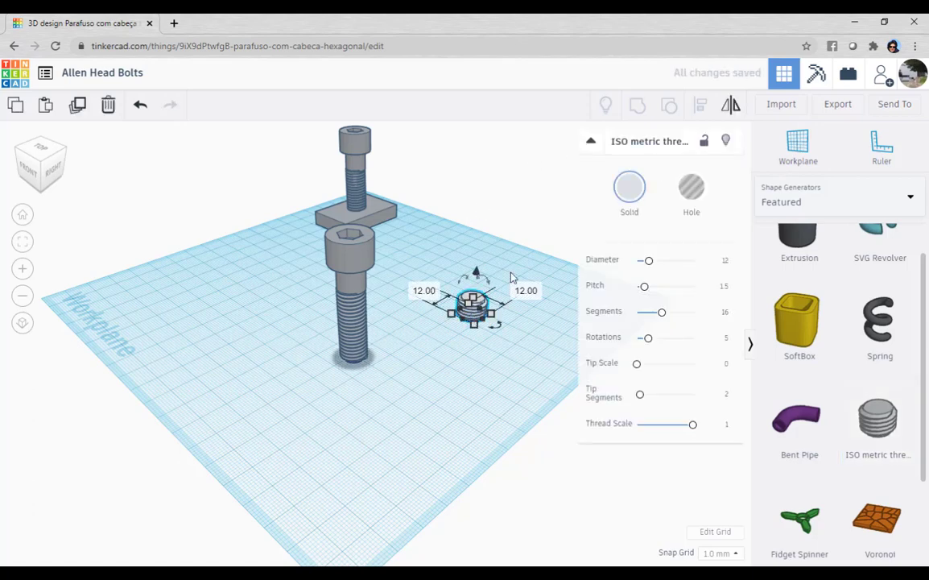
pyautogui.scroll(2, 530, 363)
pyautogui.scroll(3, 521, 356)
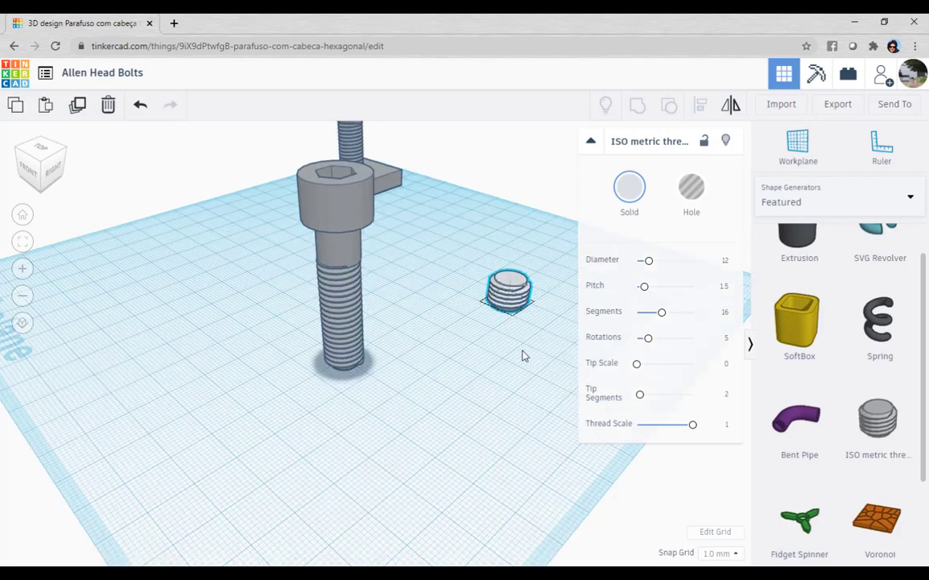
pyautogui.scroll(-3, 427, 369)
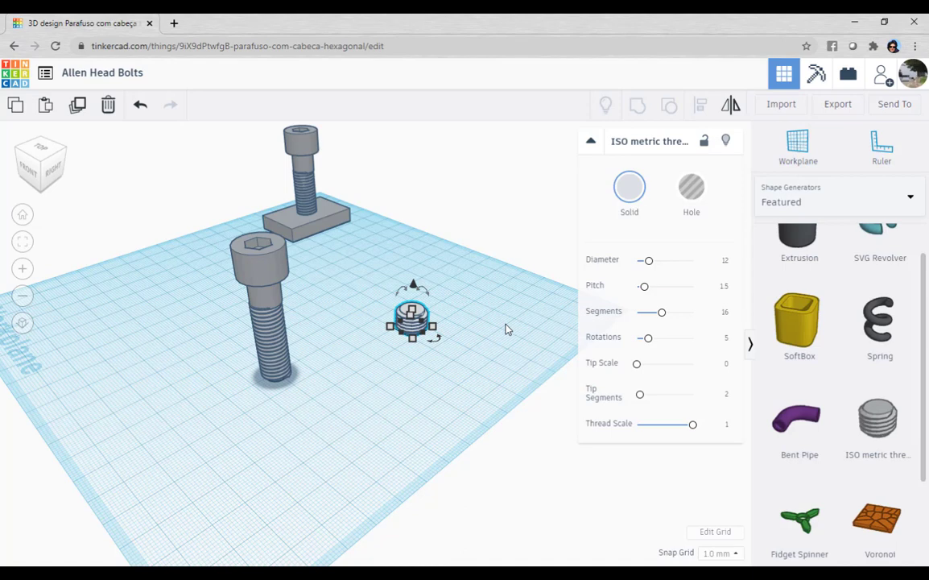
# Set the thread's diameter to 10 and its segments to 32.
pyautogui.click(649, 262)
pyautogui.moveTo(649, 266); pyautogui.dragTo(648, 265)
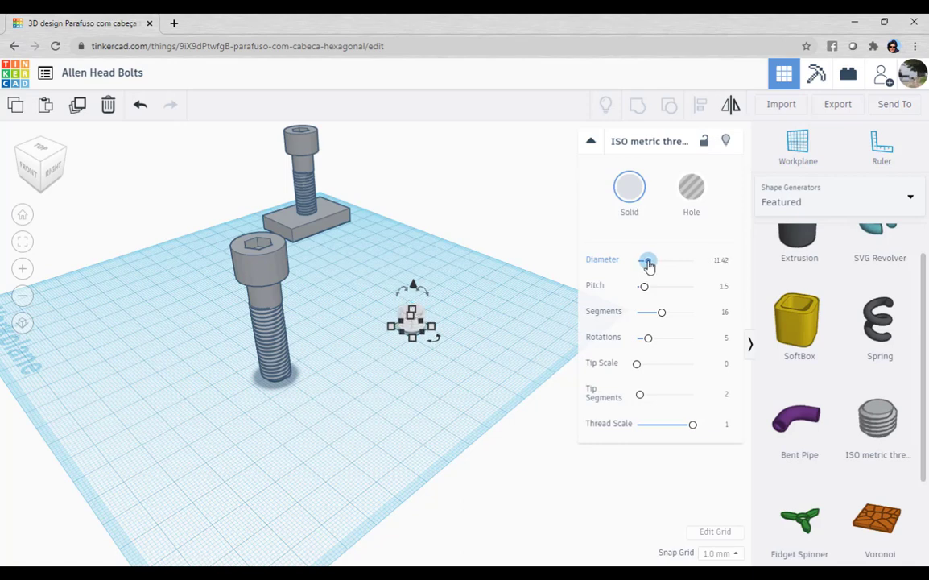
pyautogui.click(718, 261)
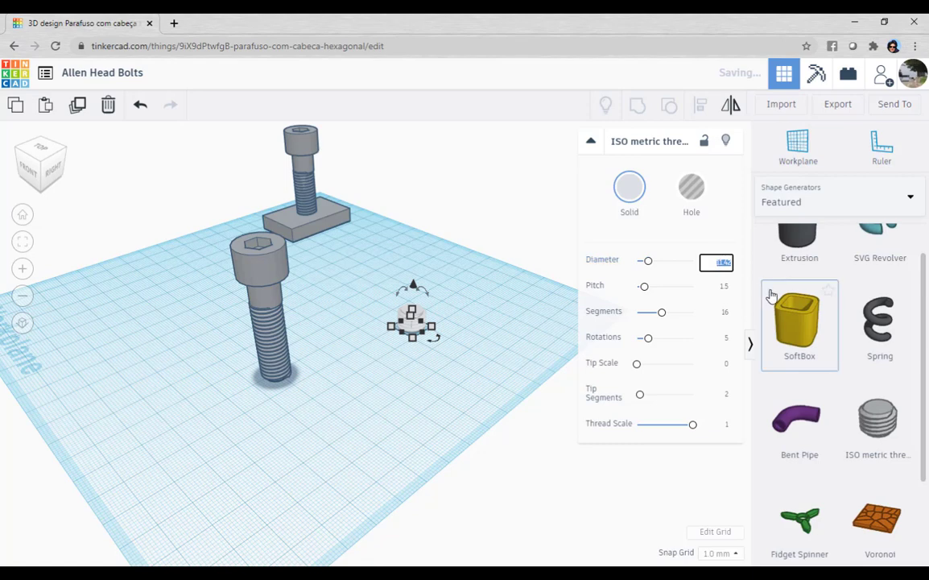
pyautogui.write('10')
pyautogui.press('Return')
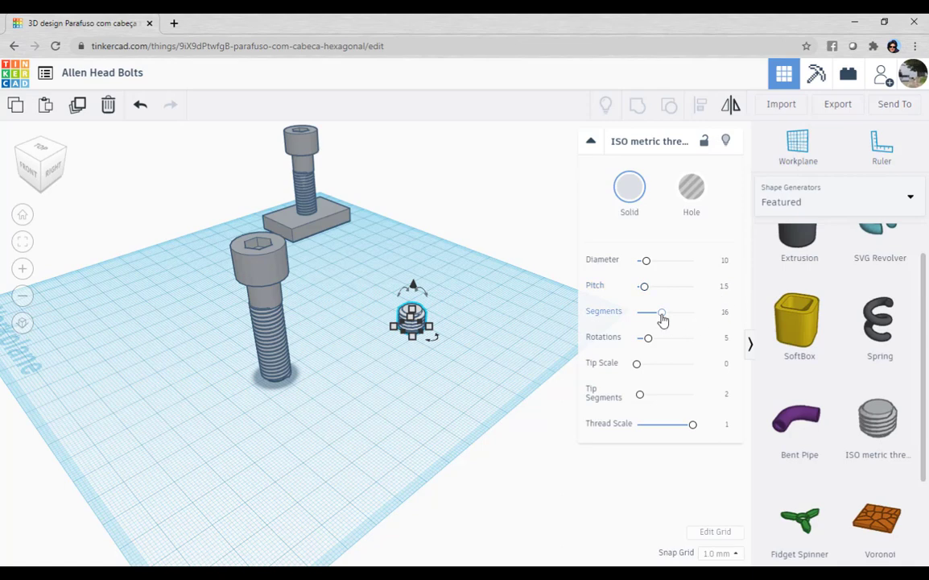
pyautogui.moveTo(662, 319); pyautogui.dragTo(703, 317)
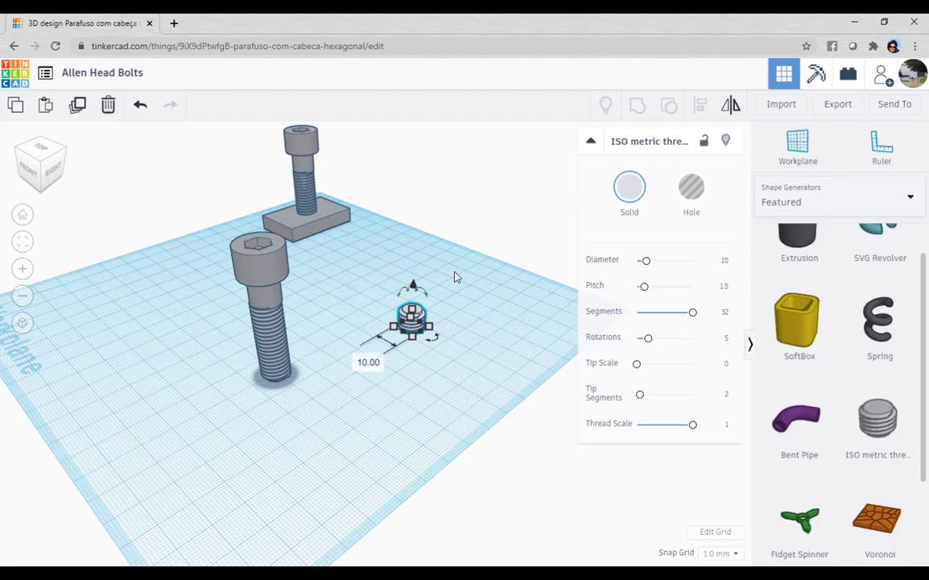
# Lengthen the thread to 20 rotations.
pyautogui.press('f')
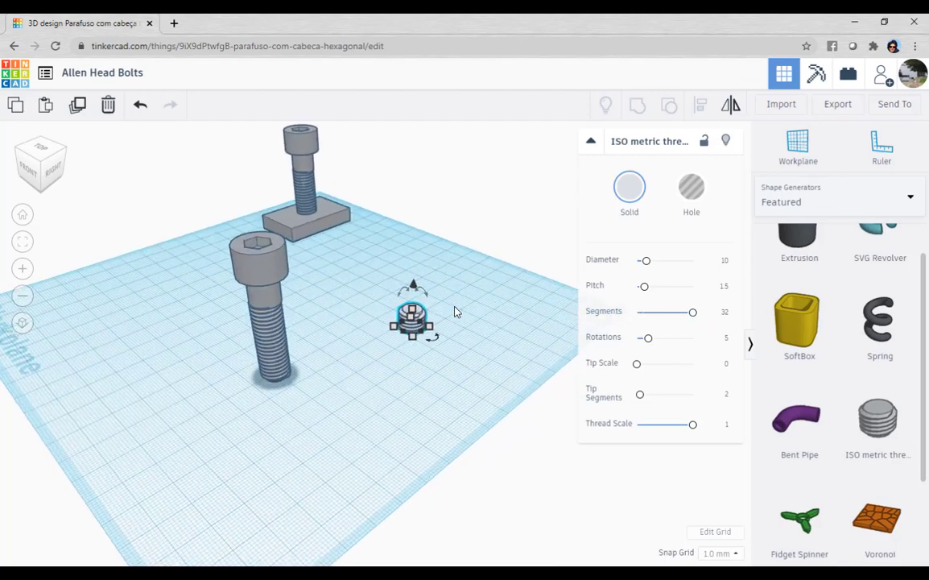
pyautogui.moveTo(692, 312)
pyautogui.mouseDown()
pyautogui.moveTo(658, 318)
pyautogui.moveTo(701, 321)
pyautogui.mouseUp()
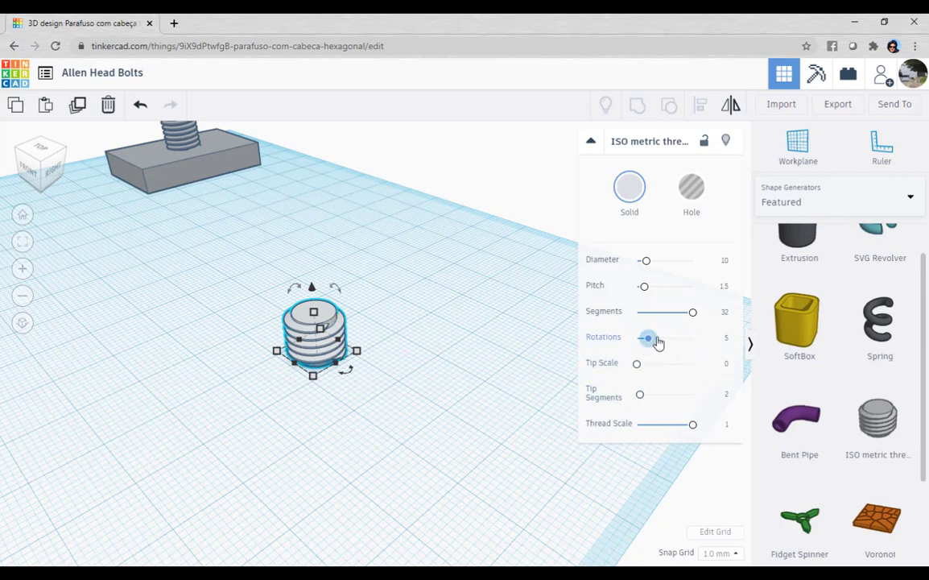
pyautogui.moveTo(656, 342); pyautogui.dragTo(697, 340)
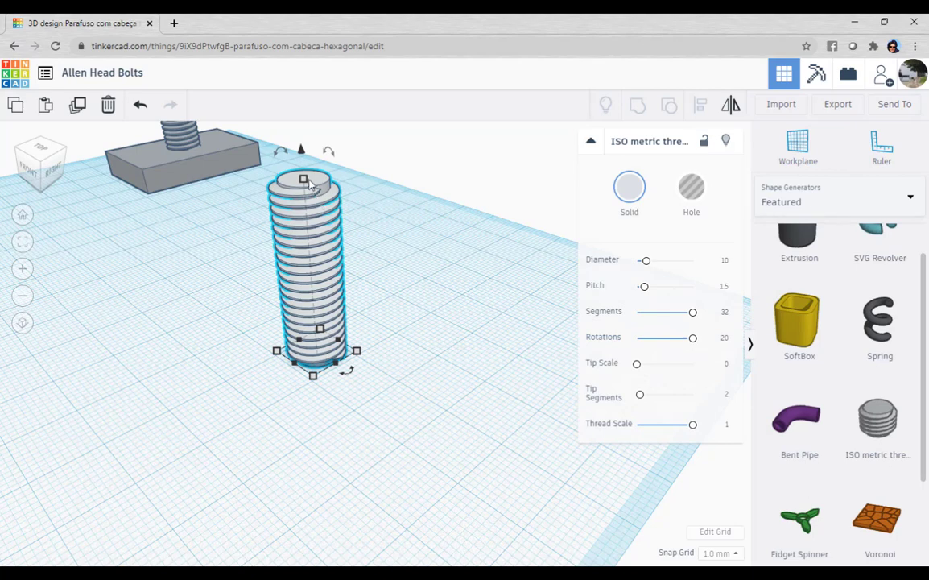
# View the design from the right side and deselect the thread.
pyautogui.moveTo(304, 180)
pyautogui.moveTo(303, 180)
pyautogui.click(49, 153)
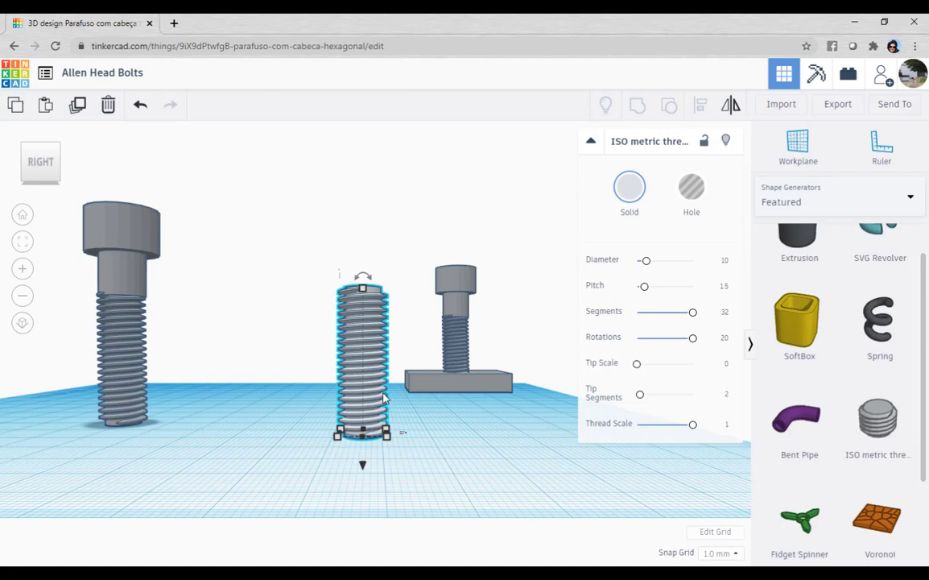
pyautogui.scroll(1, 383, 397)
pyautogui.click(493, 495)
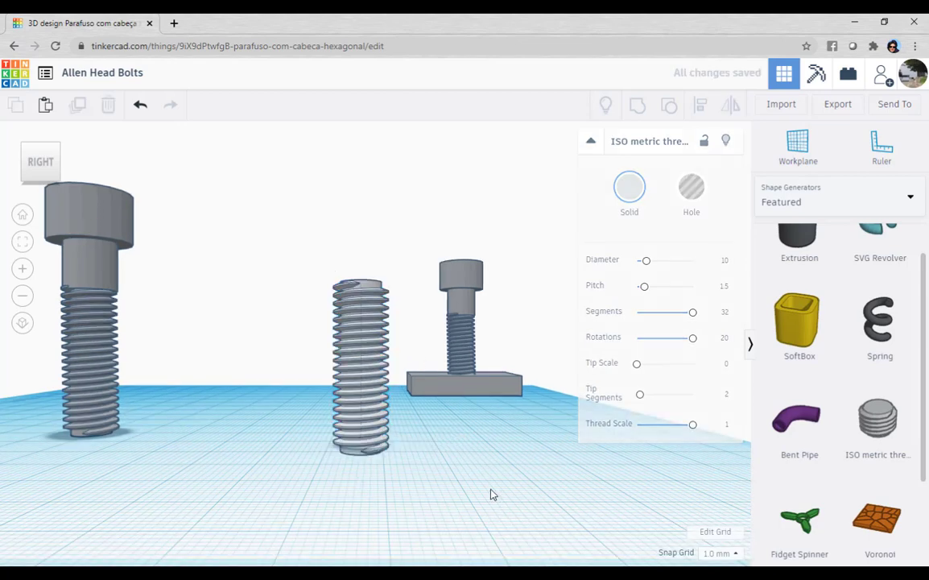
# Select the thread, nudge it slightly up and sideways, and turn to a side-on view.
pyautogui.click(383, 395)
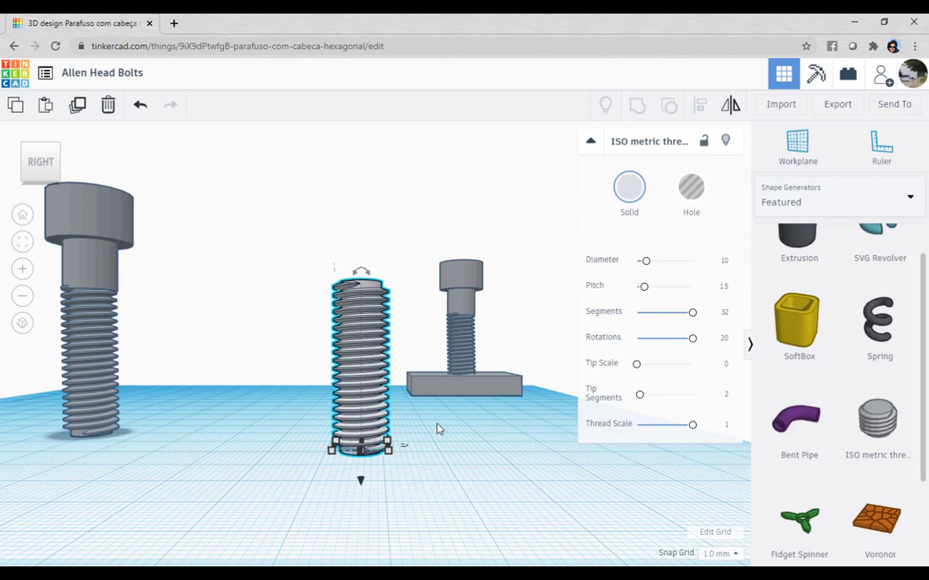
pyautogui.moveTo(372, 445)
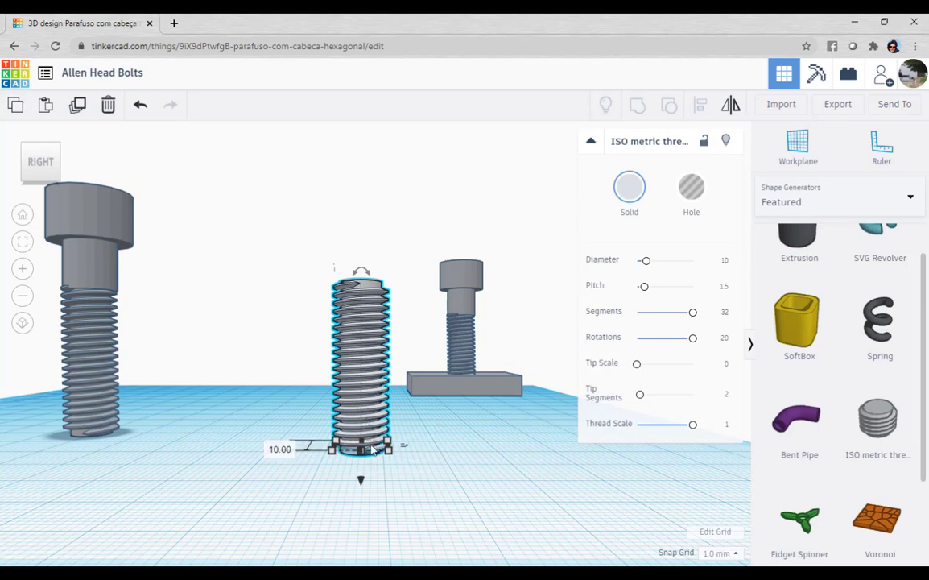
pyautogui.moveTo(361, 481); pyautogui.dragTo(361, 477)
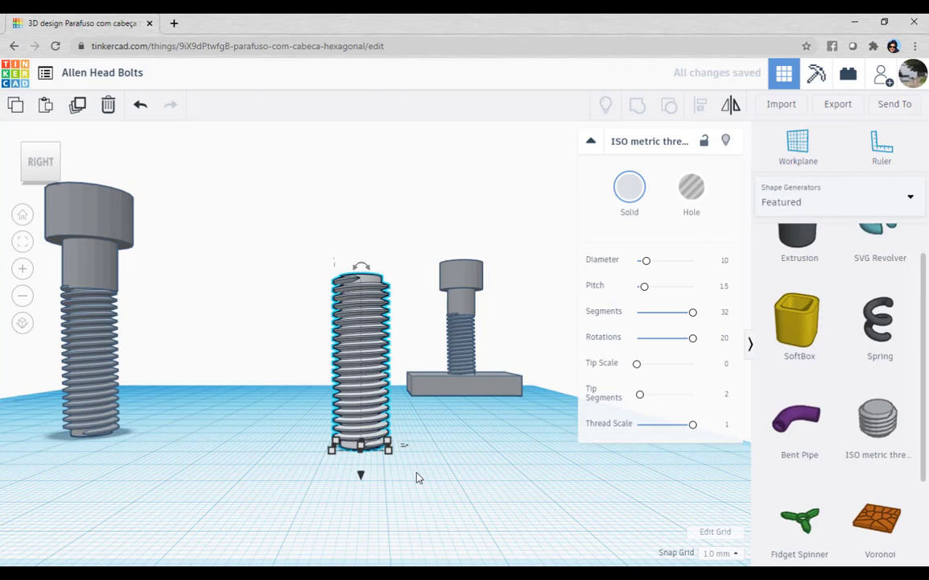
pyautogui.moveTo(417, 476); pyautogui.dragTo(385, 410, button='right')
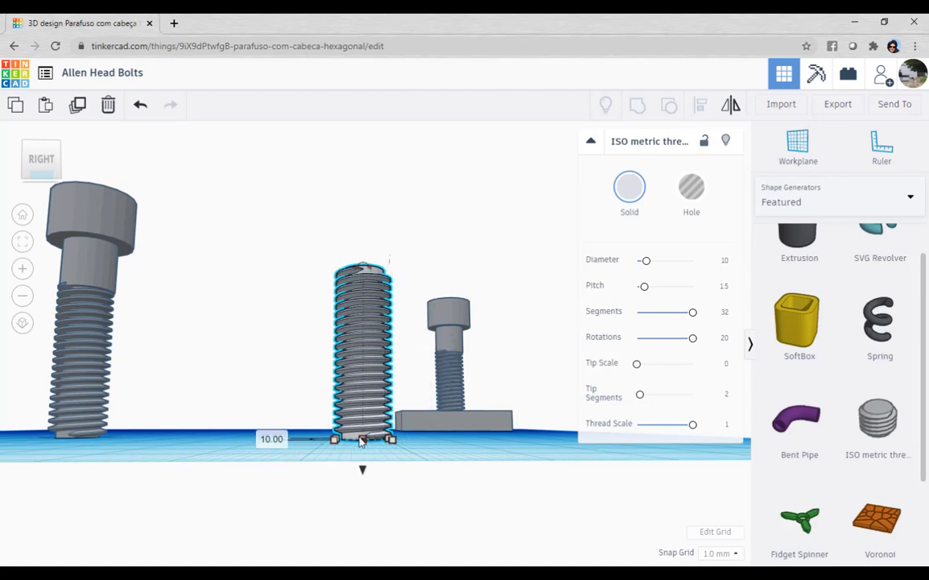
pyautogui.moveTo(359, 378); pyautogui.dragTo(340, 334)
pyautogui.press('f')
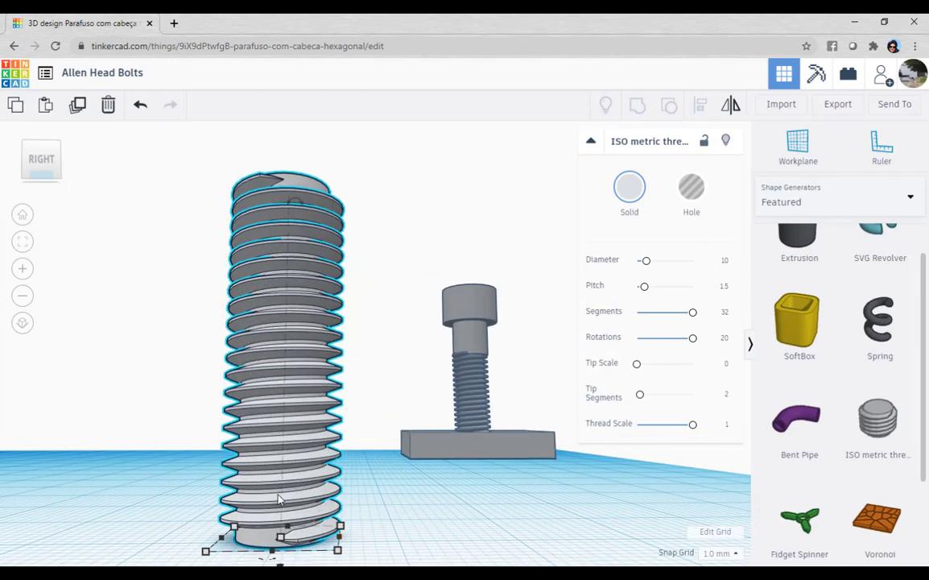
pyautogui.scroll(2, 292, 531)
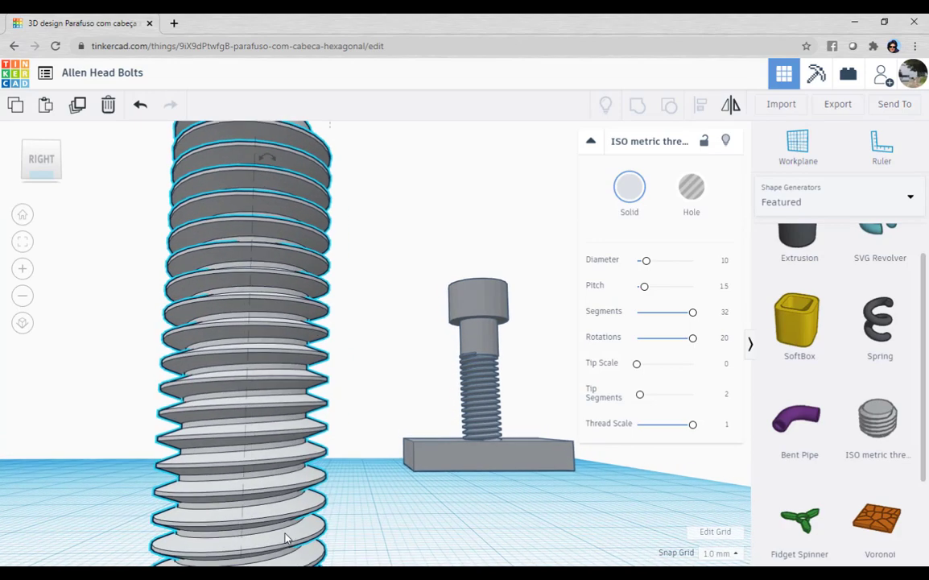
pyautogui.scroll(-4, 301, 505)
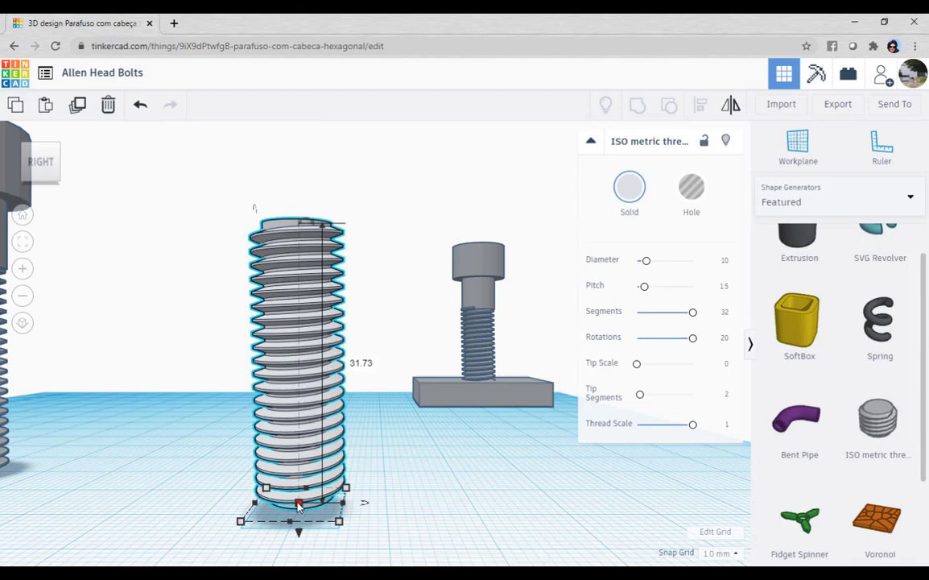
# Set the thread's height to 31.13 mm.
pyautogui.click(359, 363)
pyautogui.write('31')
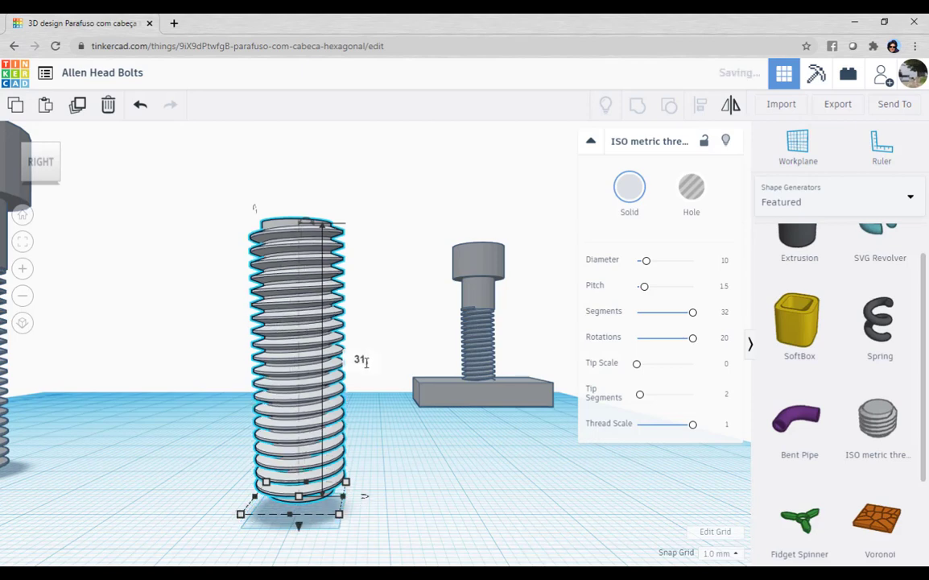
pyautogui.write(',13')
pyautogui.press('BackSpace')
pyautogui.press('BackSpace')
pyautogui.press('BackSpace')
pyautogui.write(',')
pyautogui.write('13')
pyautogui.press('Return')
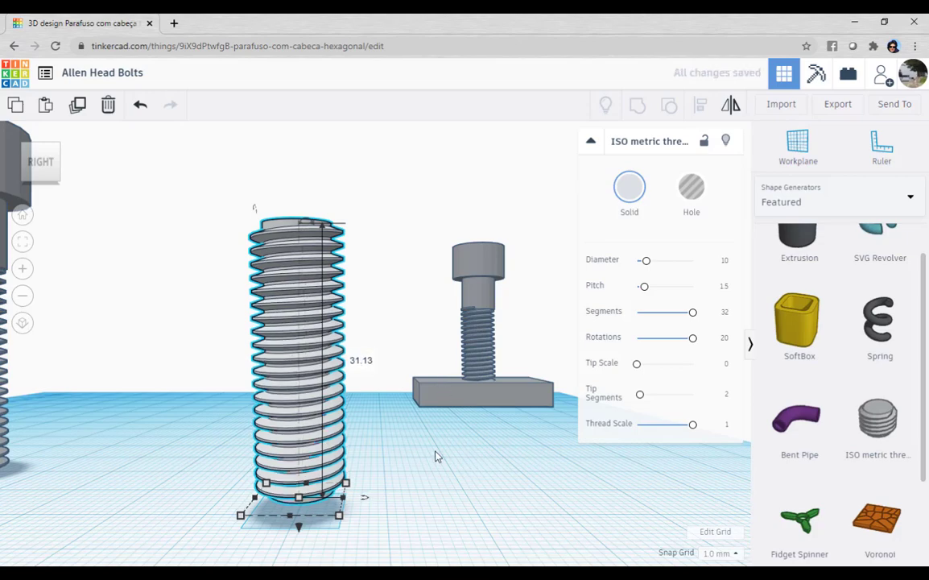
pyautogui.scroll(-3, 390, 432)
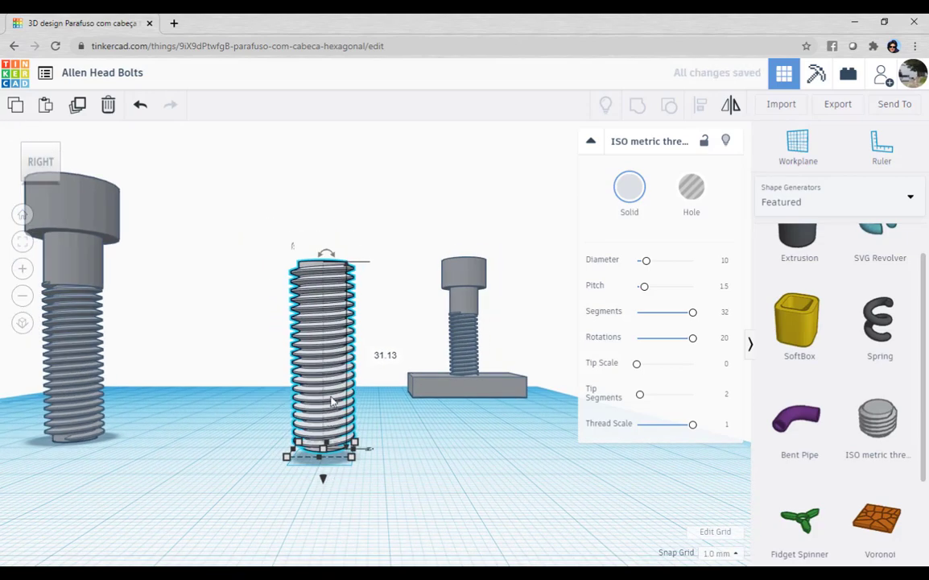
pyautogui.scroll(4, 387, 436)
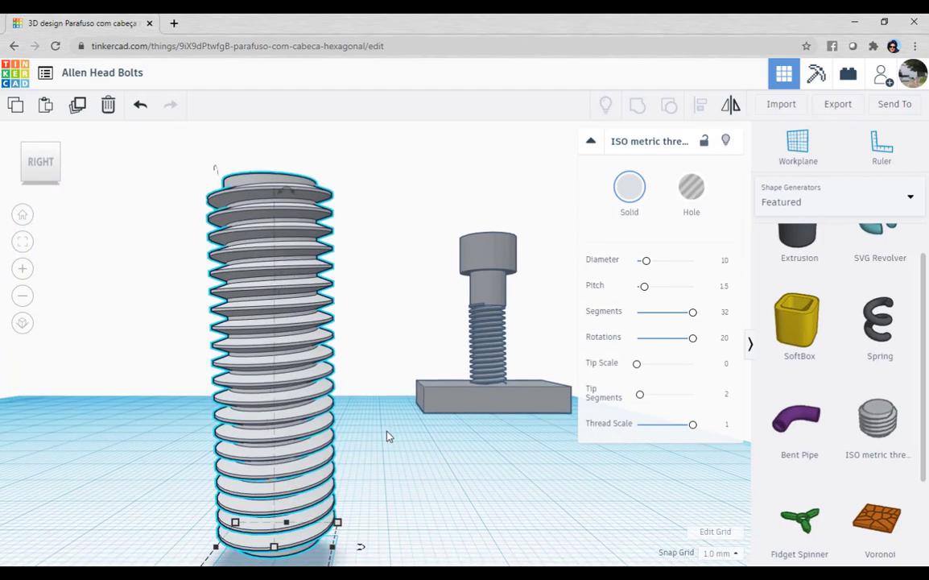
pyautogui.scroll(-1, 386, 436)
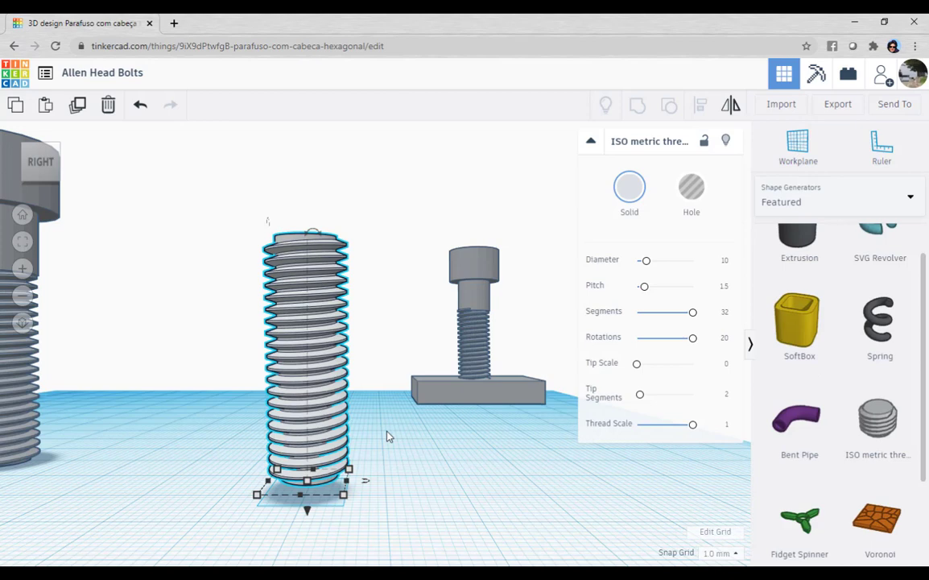
# Look at the scene from the right, return to an angled overview, and deselect the thread.
pyautogui.moveTo(299, 494)
pyautogui.mouseDown()
pyautogui.moveTo(308, 511)
pyautogui.moveTo(307, 482)
pyautogui.moveTo(306, 514)
pyautogui.moveTo(306, 445)
pyautogui.moveTo(306, 486)
pyautogui.moveTo(330, 491)
pyautogui.moveTo(325, 420)
pyautogui.moveTo(329, 489)
pyautogui.moveTo(333, 471)
pyautogui.moveTo(309, 487)
pyautogui.mouseUp()
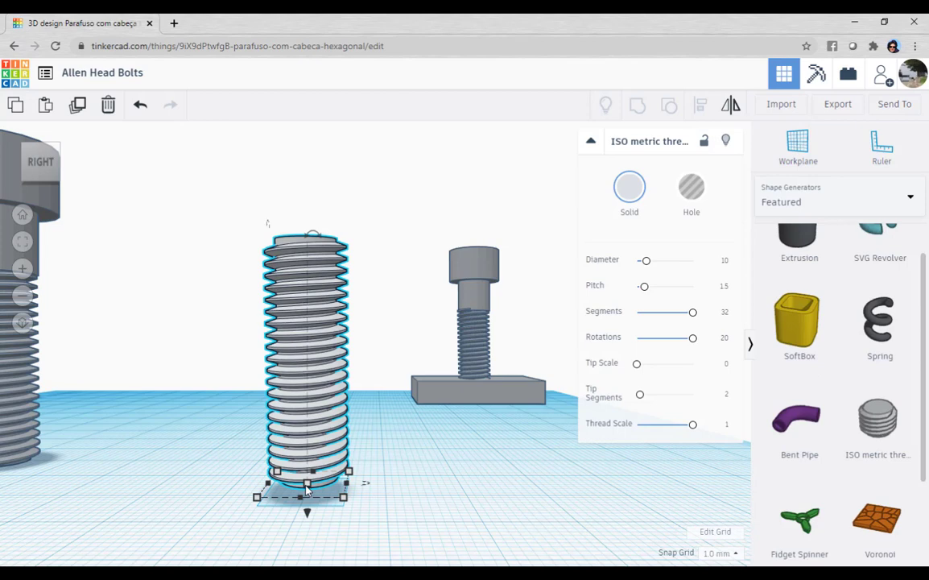
pyautogui.click(56, 146)
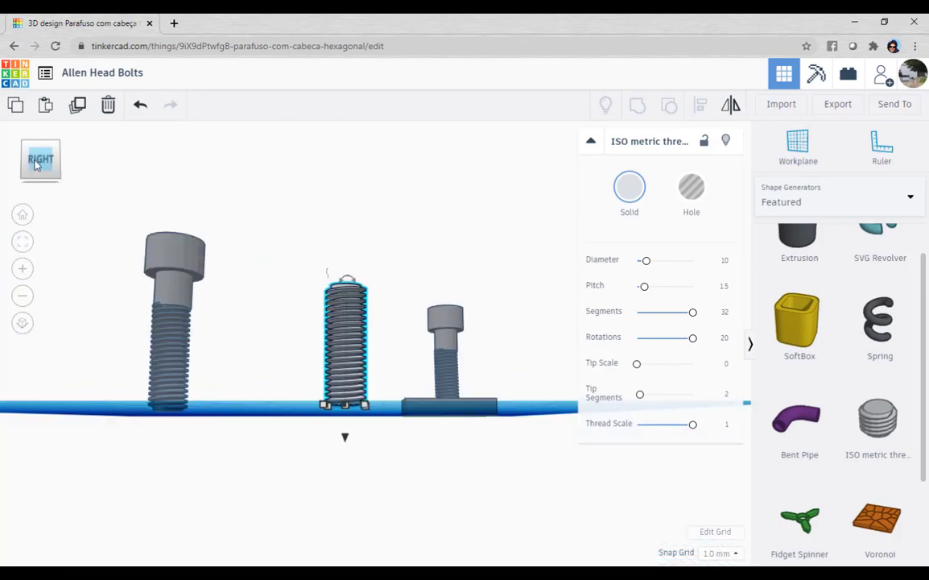
pyautogui.click(56, 145)
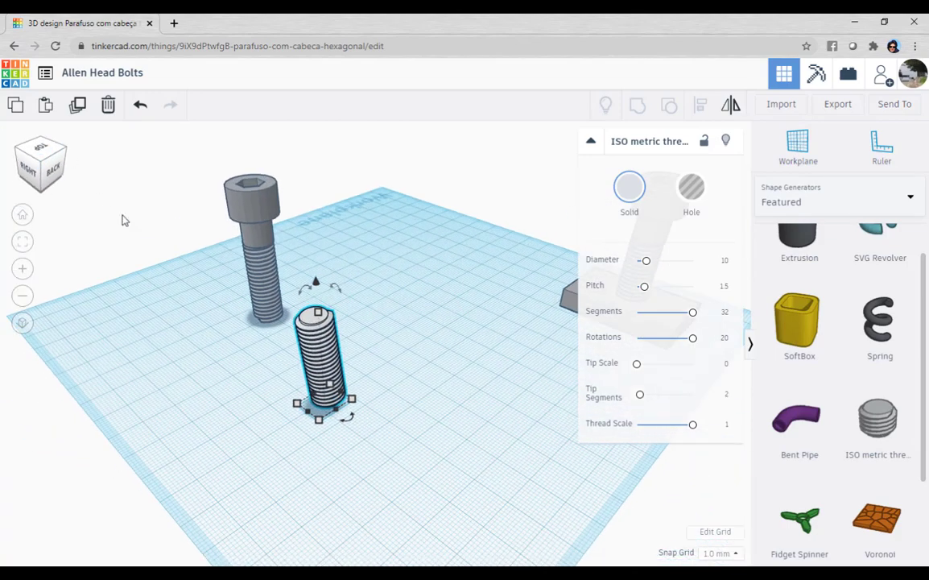
pyautogui.click(211, 364)
# Pick Basic Shapes from the shape collections list to show boxes, cylinders and spheres.
pyautogui.scroll(-3, 172, 351)
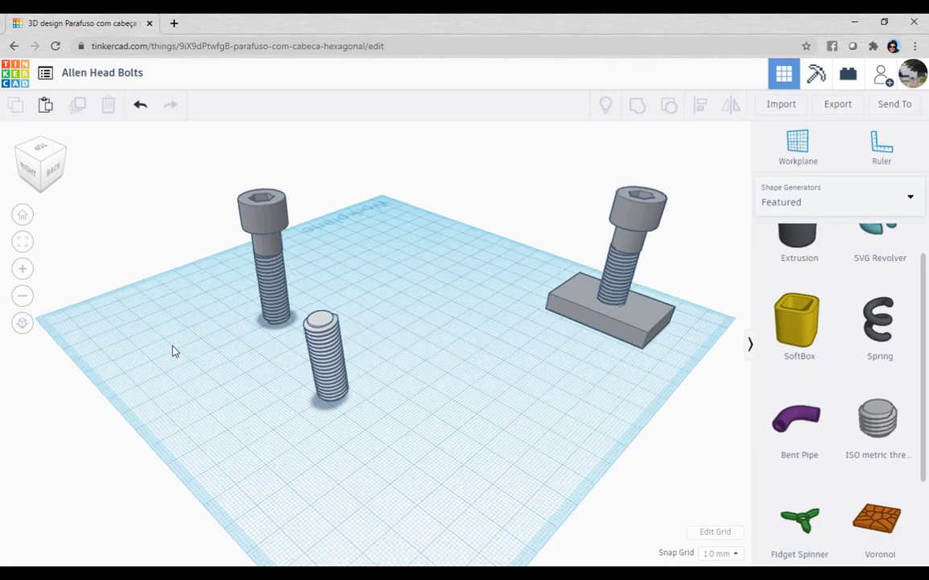
pyautogui.scroll(5, 173, 351)
pyautogui.scroll(1, 172, 351)
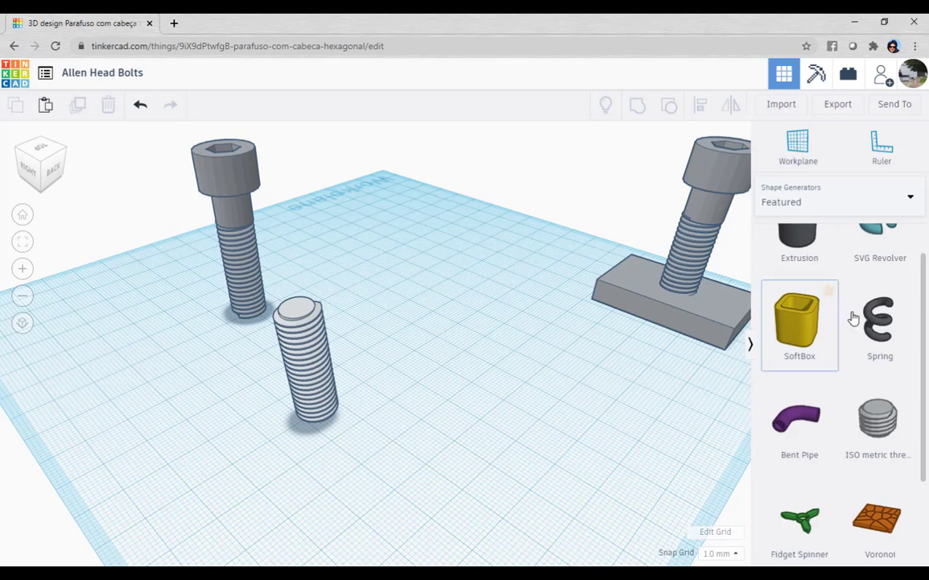
pyautogui.moveTo(923, 348); pyautogui.dragTo(925, 272)
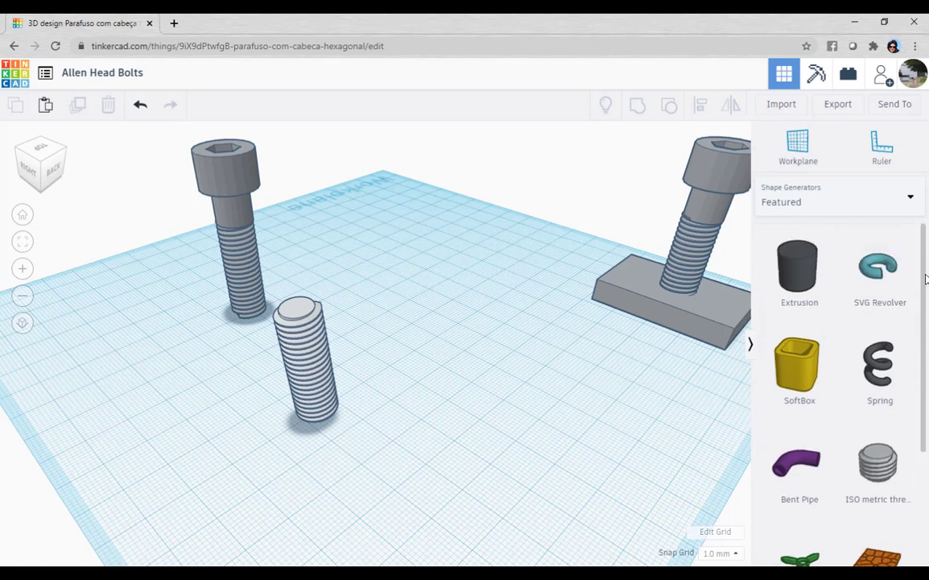
pyautogui.click(823, 207)
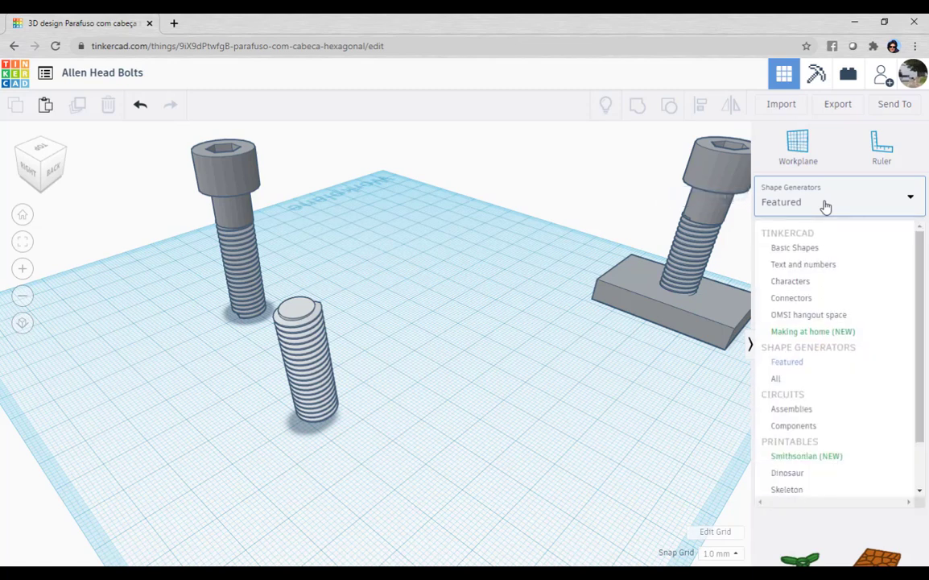
pyautogui.click(808, 251)
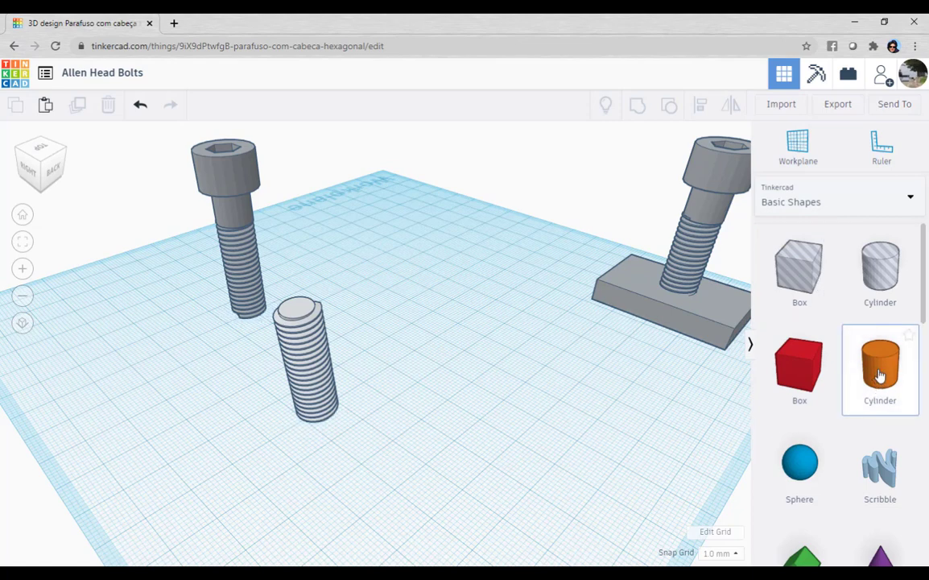
# Place an orange cylinder in front of the thread and raise its Sides to 64.
pyautogui.moveTo(880, 376); pyautogui.dragTo(405, 478)
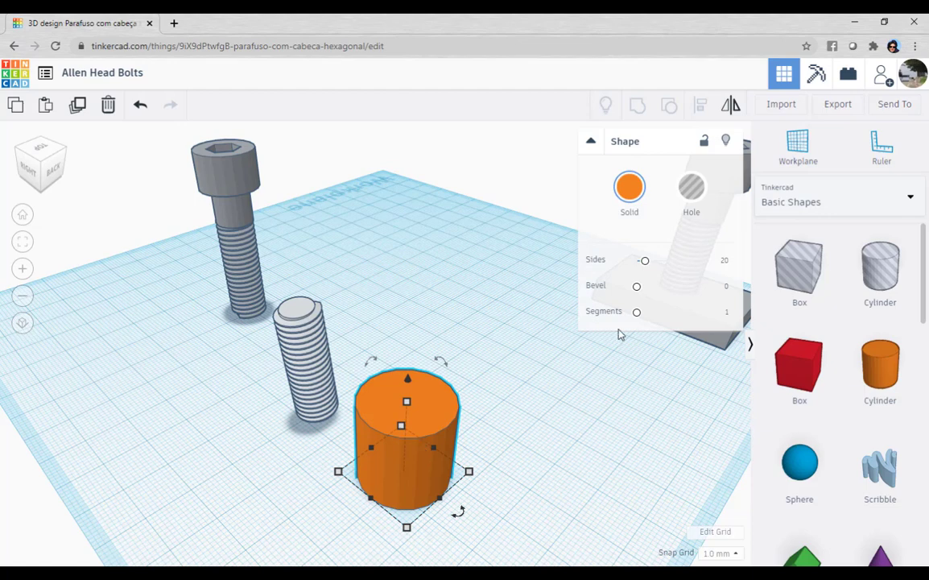
pyautogui.moveTo(644, 261); pyautogui.dragTo(705, 271)
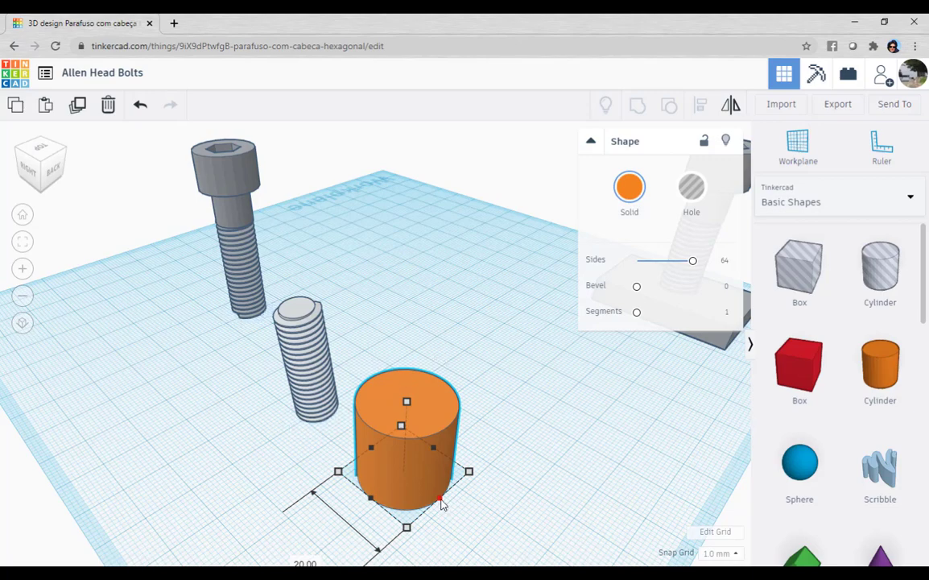
pyautogui.scroll(-1, 439, 499)
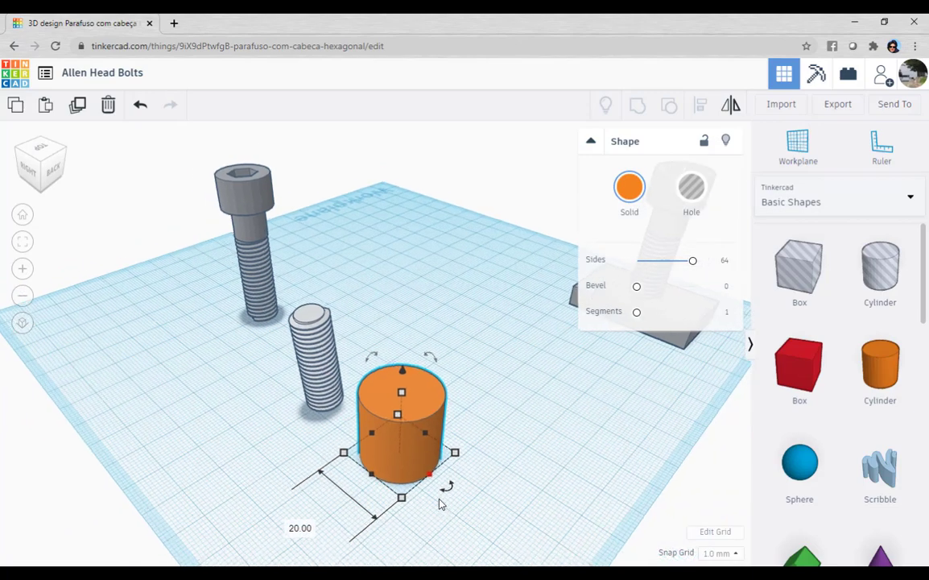
# Resize the cylinder to 10 mm width, 10 mm length and 10 mm height.
pyautogui.click(303, 519)
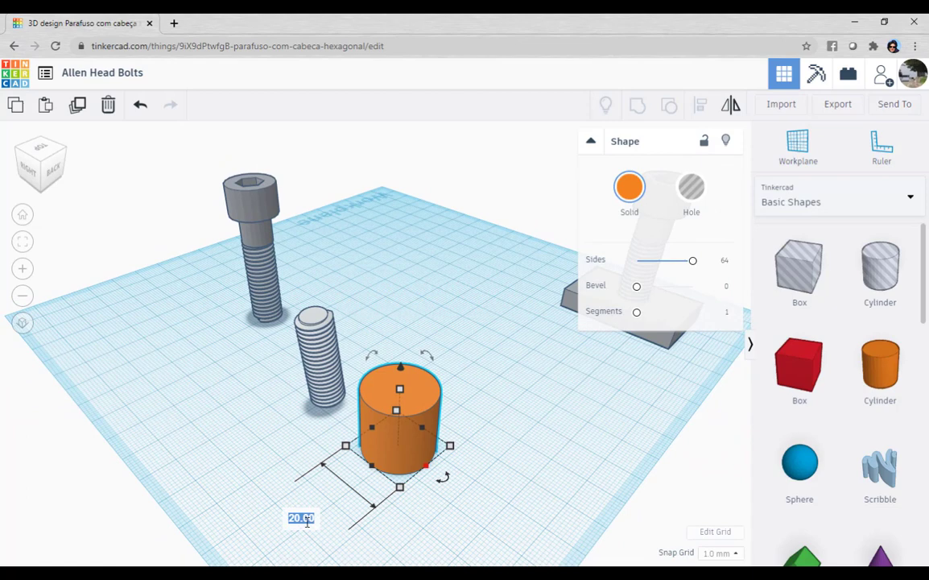
pyautogui.write('10')
pyautogui.press('Return')
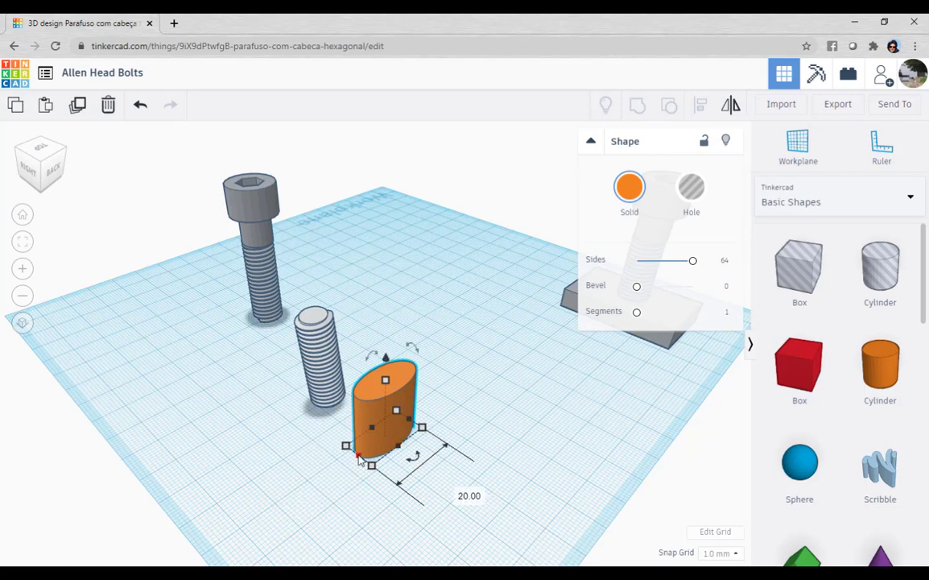
pyautogui.click(468, 496)
pyautogui.write('10')
pyautogui.press('Return')
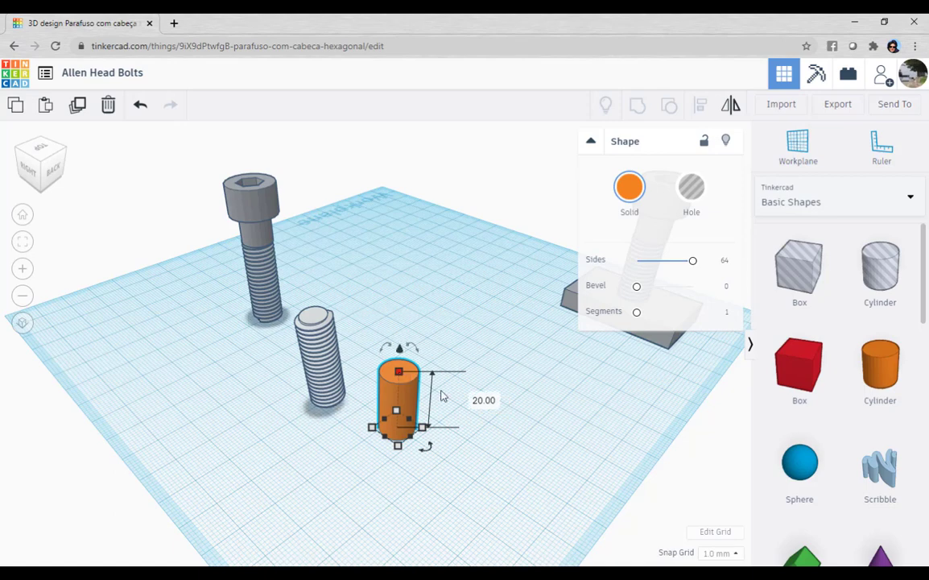
pyautogui.click(484, 402)
pyautogui.press('BackSpace')
pyautogui.write('10')
pyautogui.press('Return')
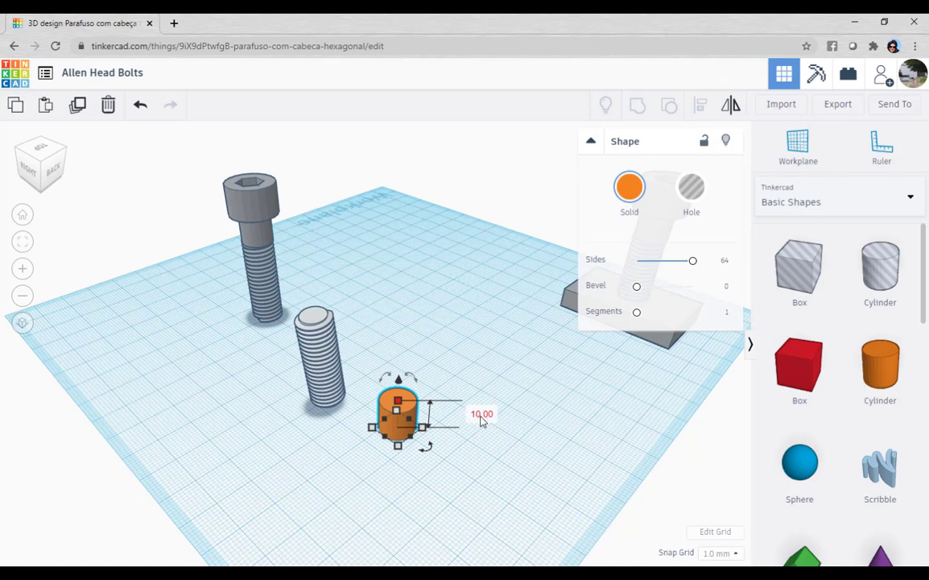
pyautogui.moveTo(455, 409); pyautogui.dragTo(404, 396, button='right')
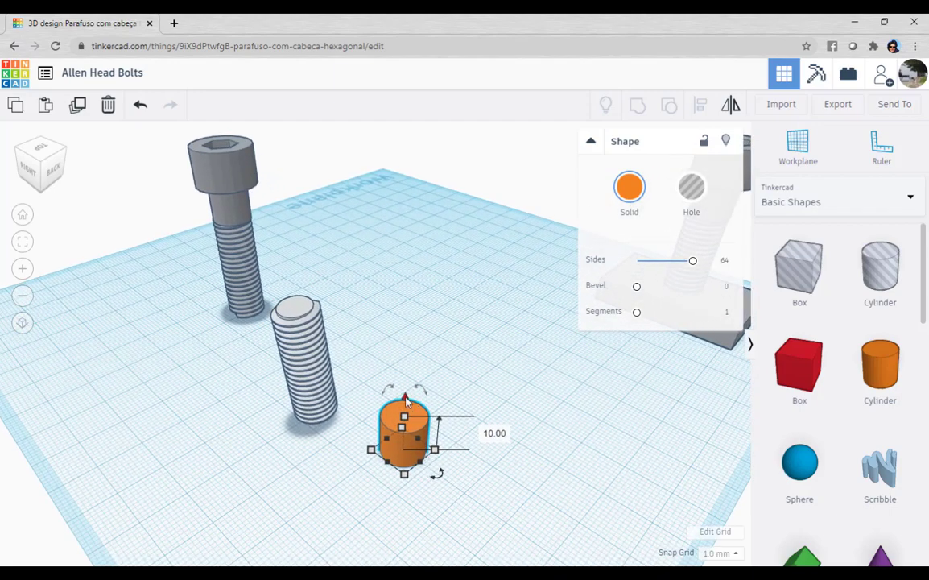
# Lift the cylinder to 32 mm elevation, onto the top of the threaded rod.
pyautogui.moveTo(405, 400); pyautogui.dragTo(391, 250)
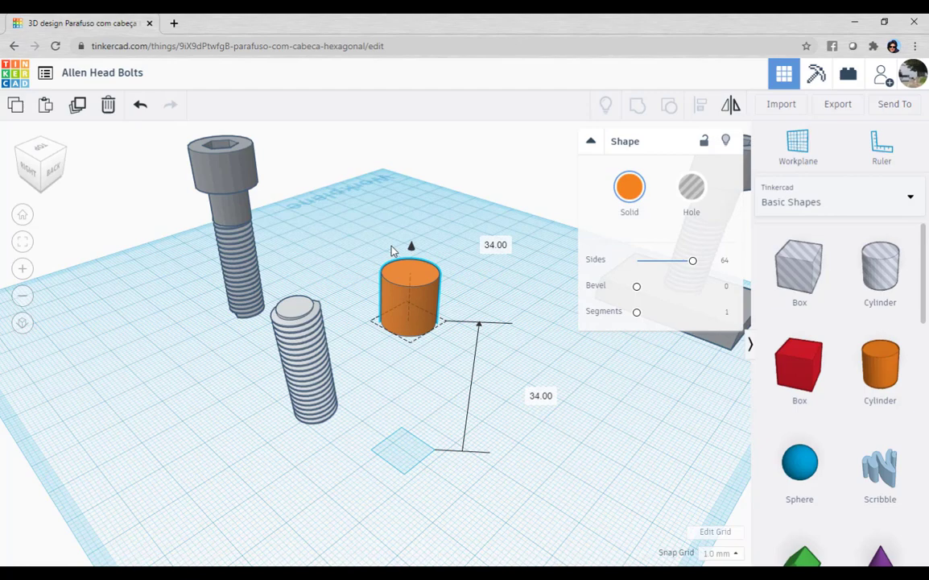
pyautogui.moveTo(391, 250); pyautogui.dragTo(392, 259)
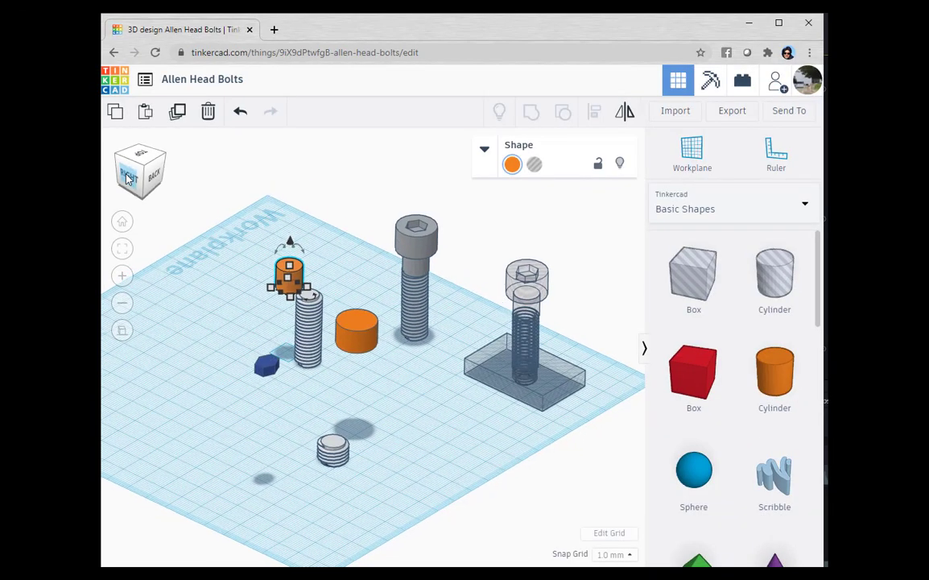
pyautogui.click(127, 178)
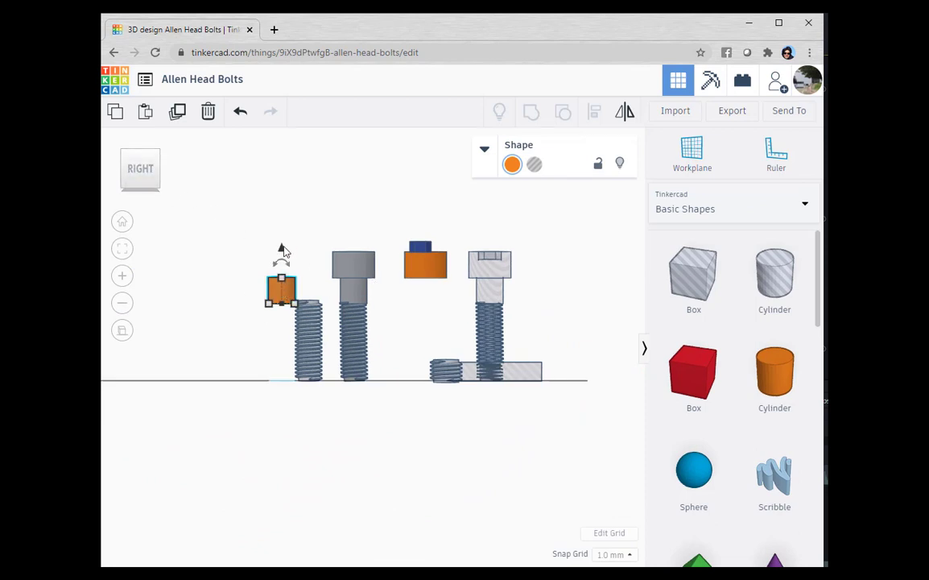
# Lower the small orange cylinder to -1 mm elevation.
pyautogui.moveTo(283, 252); pyautogui.dragTo(280, 252)
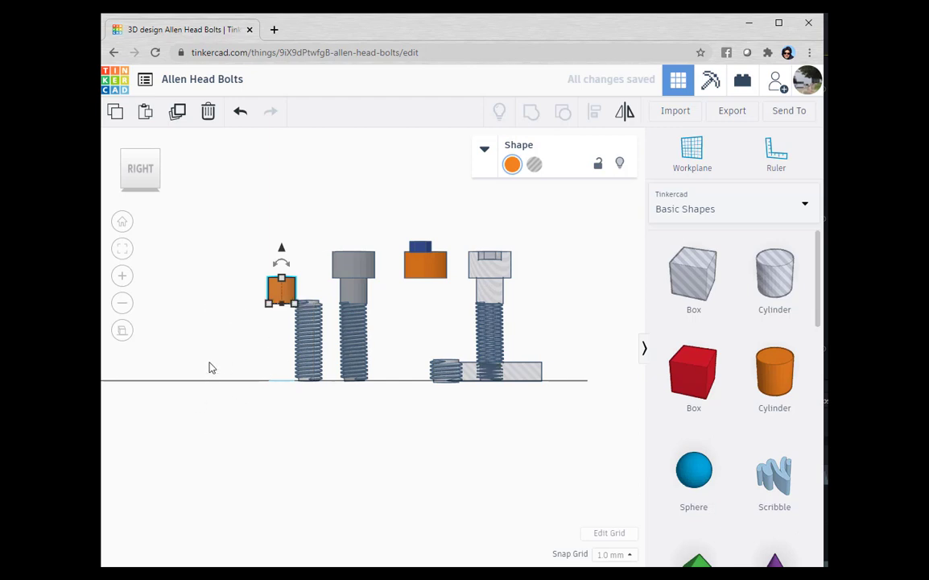
pyautogui.click(158, 155)
pyautogui.click(158, 155)
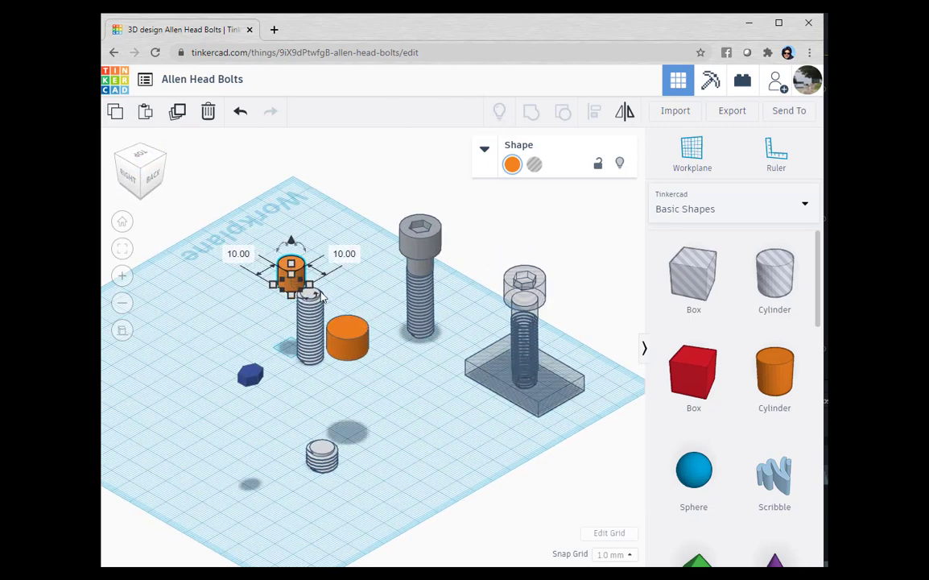
pyautogui.click(118, 161)
pyautogui.click(118, 162)
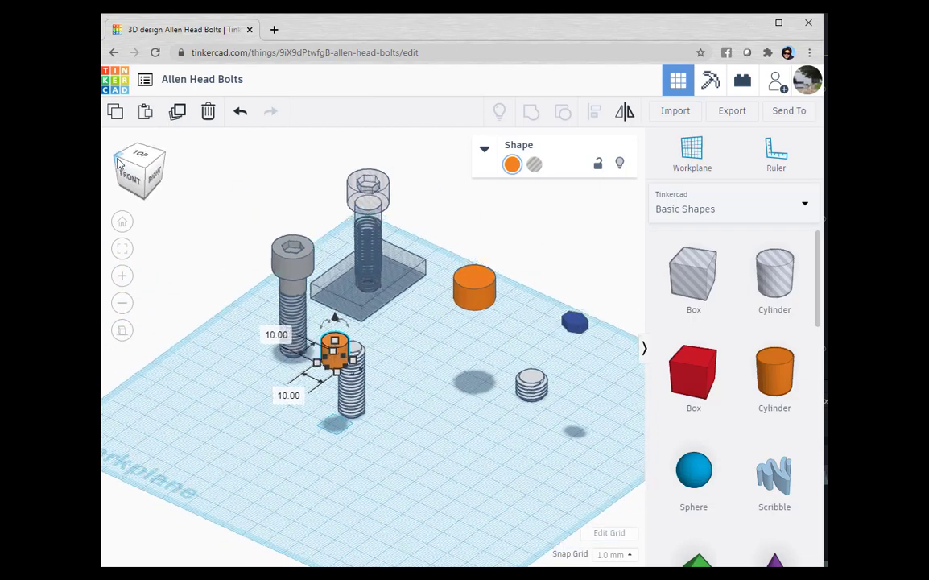
pyautogui.click(158, 153)
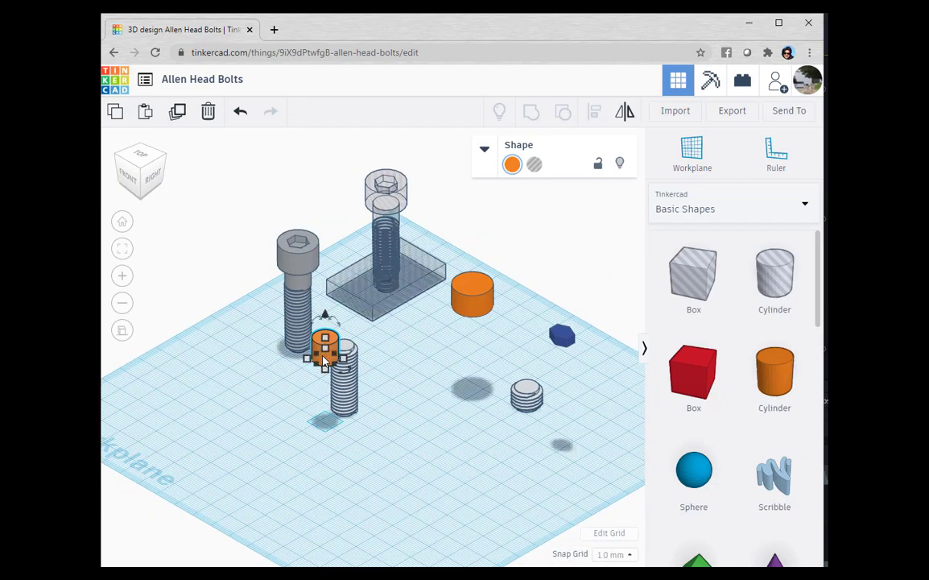
# Select the cylinder with the threaded rod and centre them on each other using Align in Top view.
pyautogui.keyDown('shift'); pyautogui.click(351, 400); pyautogui.keyUp('shift')
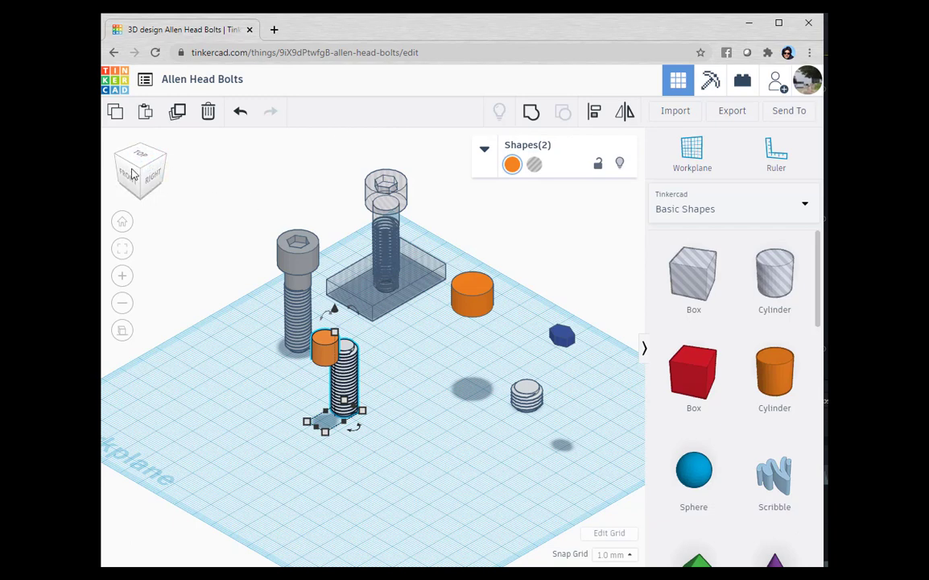
pyautogui.click(594, 114)
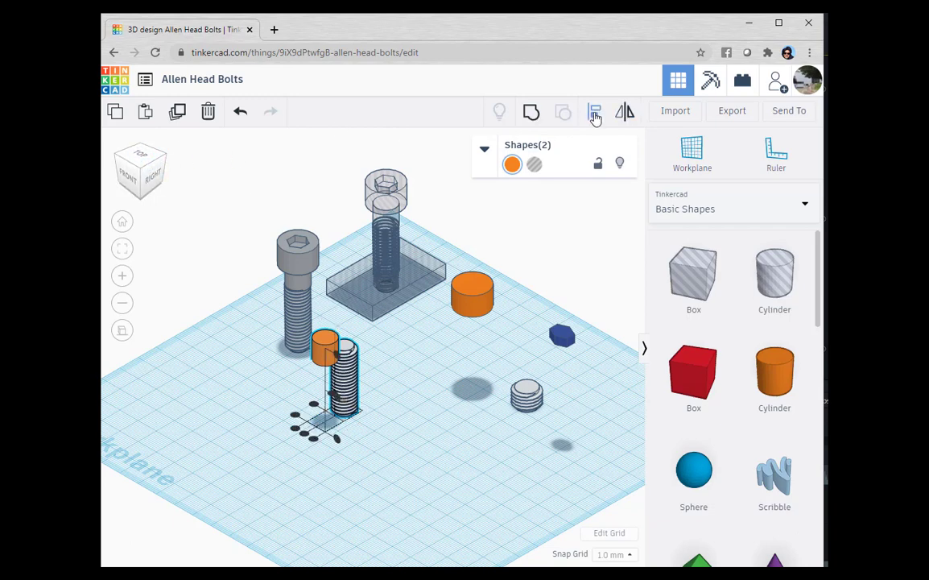
pyautogui.click(141, 160)
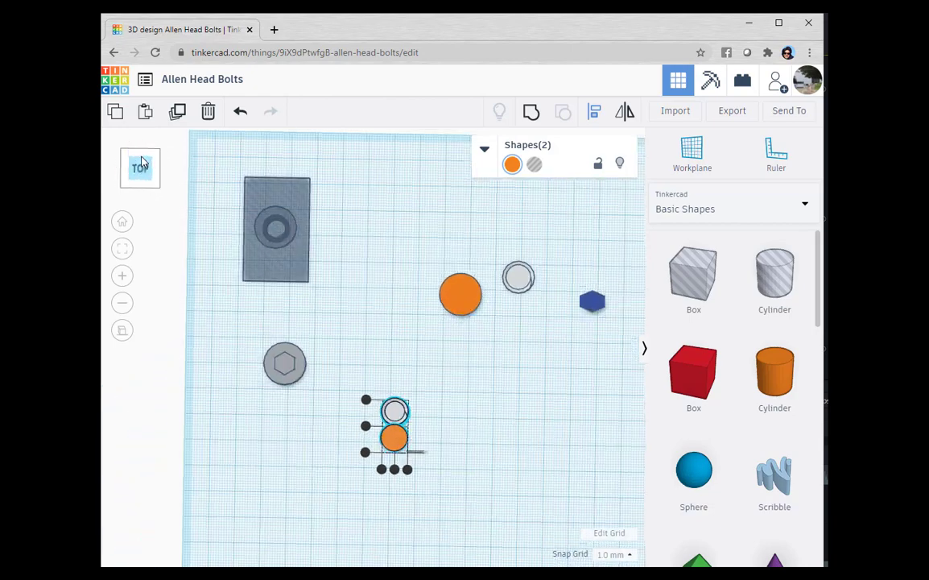
pyautogui.click(366, 425)
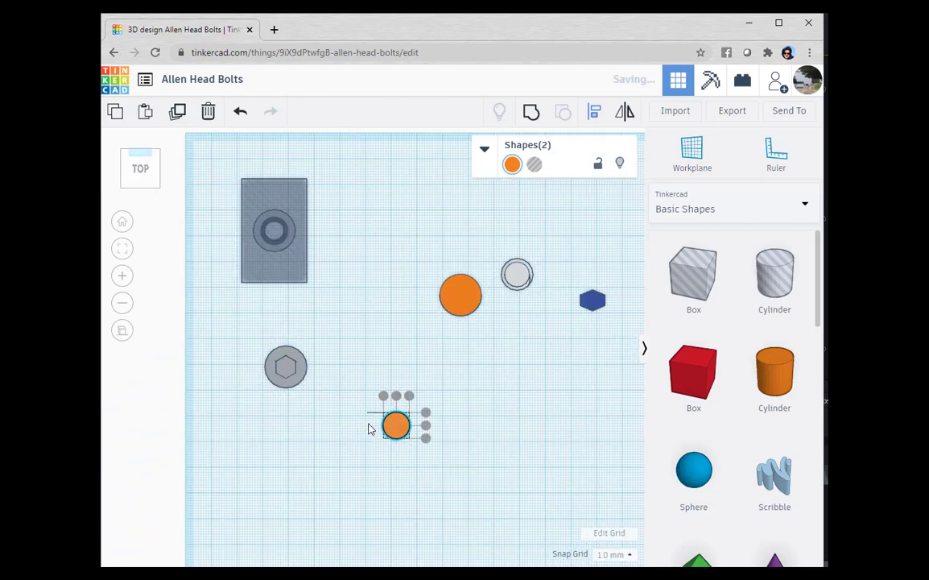
pyautogui.click(428, 433)
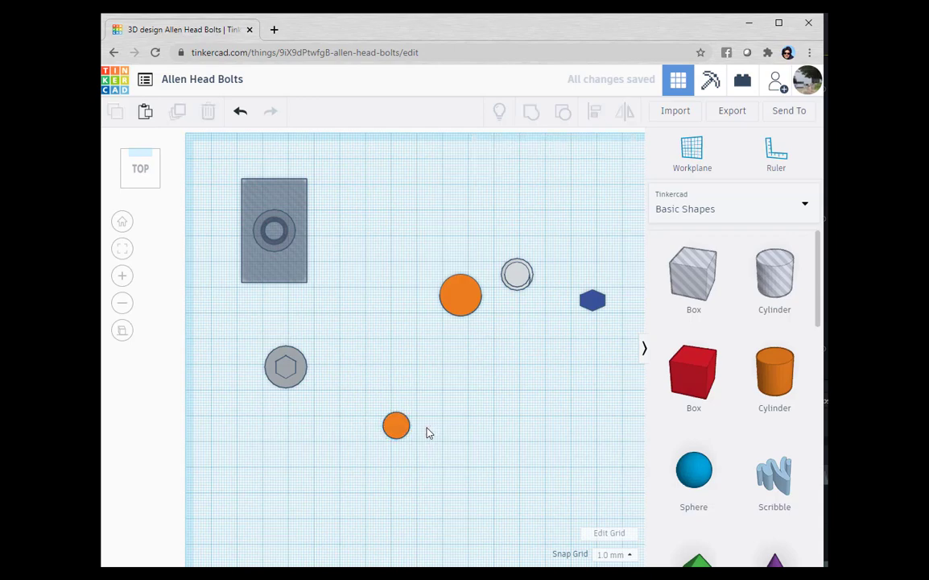
# Group the small orange cylinder and the threaded rod into one shape.
pyautogui.click(158, 189)
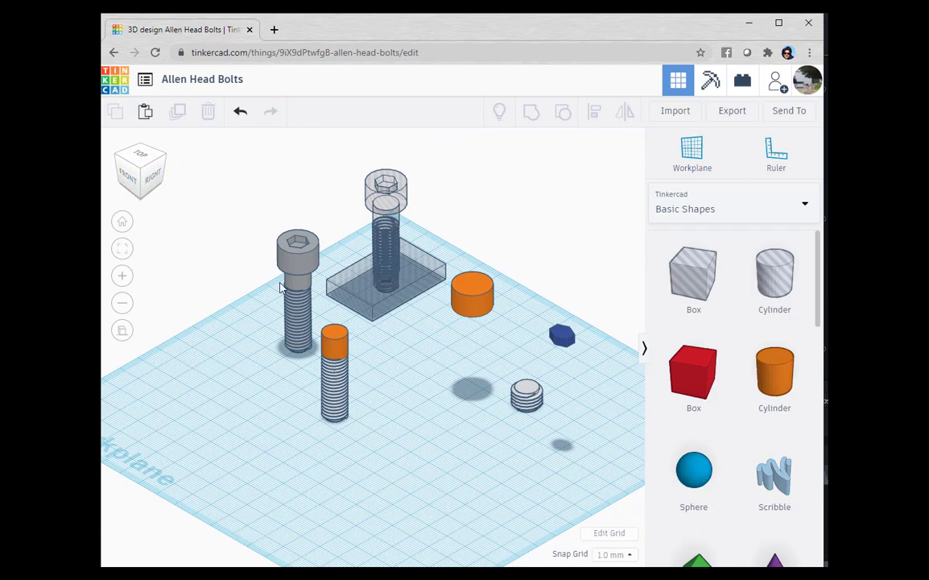
pyautogui.click(129, 181)
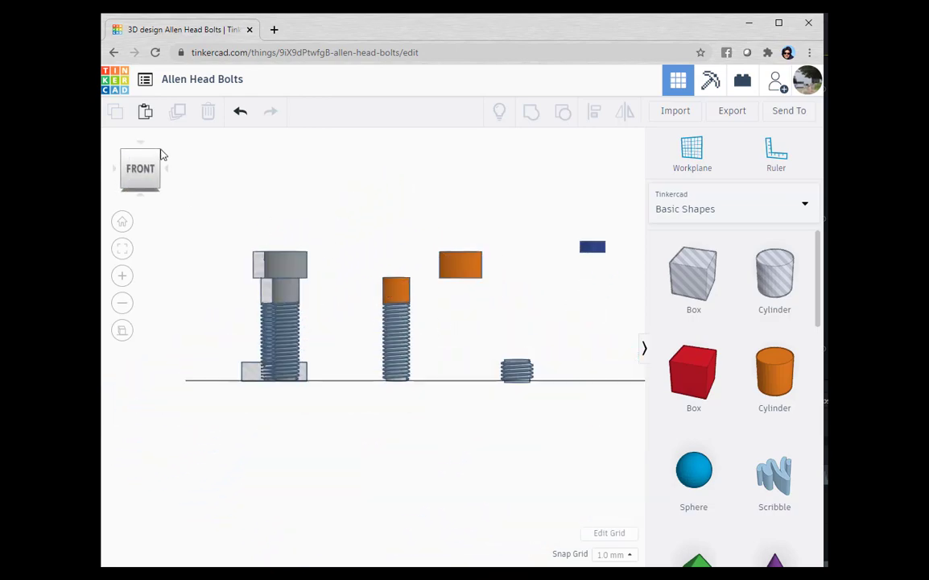
pyautogui.click(159, 153)
pyautogui.click(340, 351)
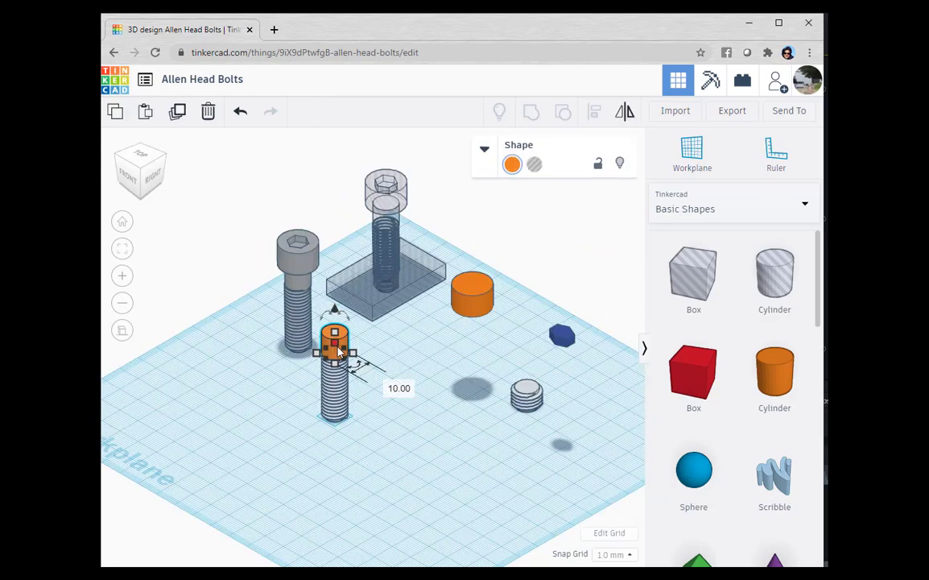
pyautogui.keyDown('shift'); pyautogui.click(338, 410); pyautogui.keyUp('shift')
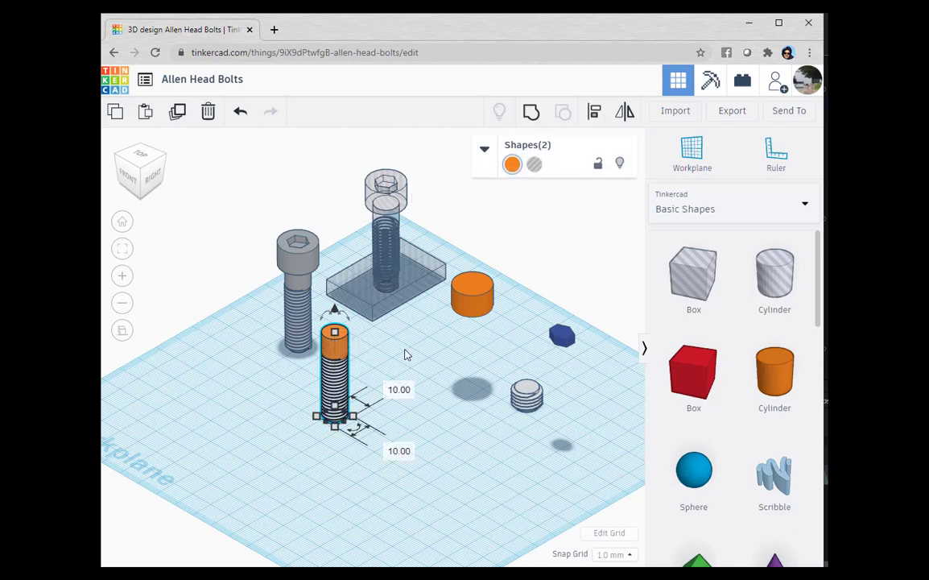
pyautogui.click(528, 115)
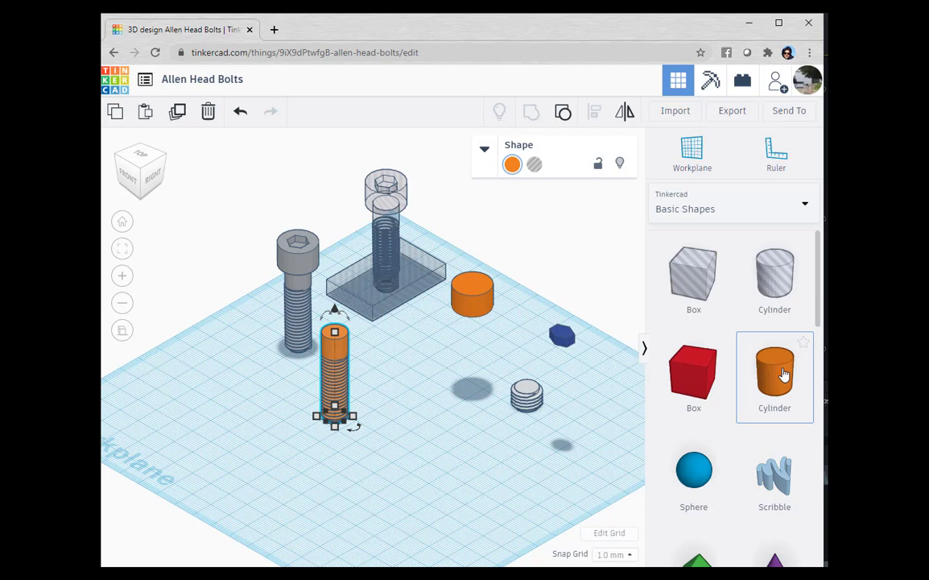
# Place a new cylinder on the workplane and set its base to 16 × 16 mm.
pyautogui.moveTo(783, 375); pyautogui.dragTo(432, 467)
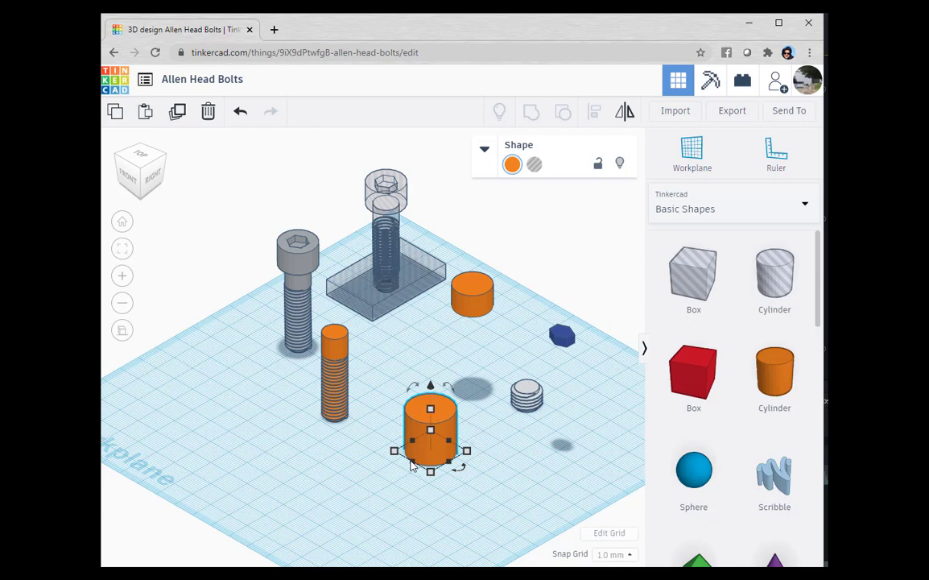
pyautogui.moveTo(411, 466)
pyautogui.click(492, 486)
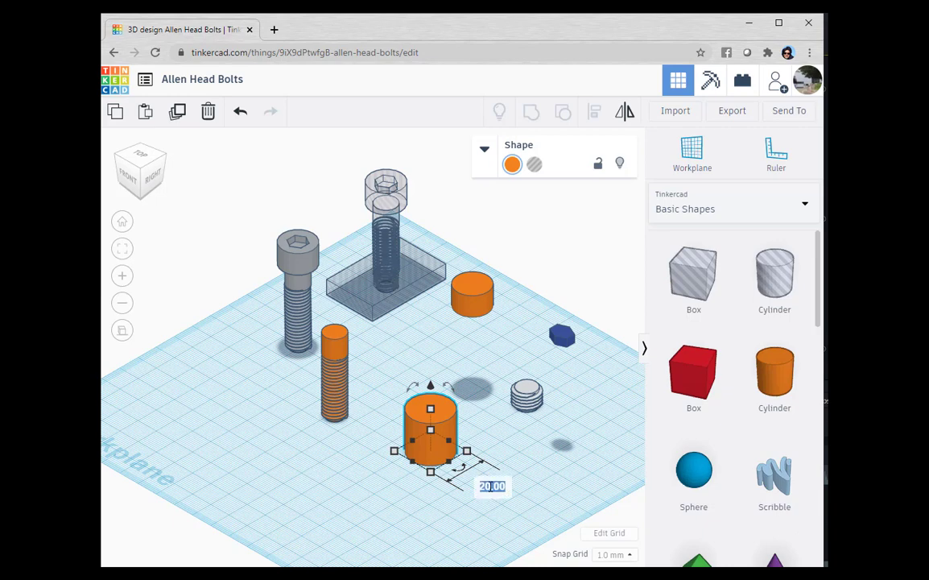
pyautogui.press('BackSpace')
pyautogui.write('16')
pyautogui.press('Return')
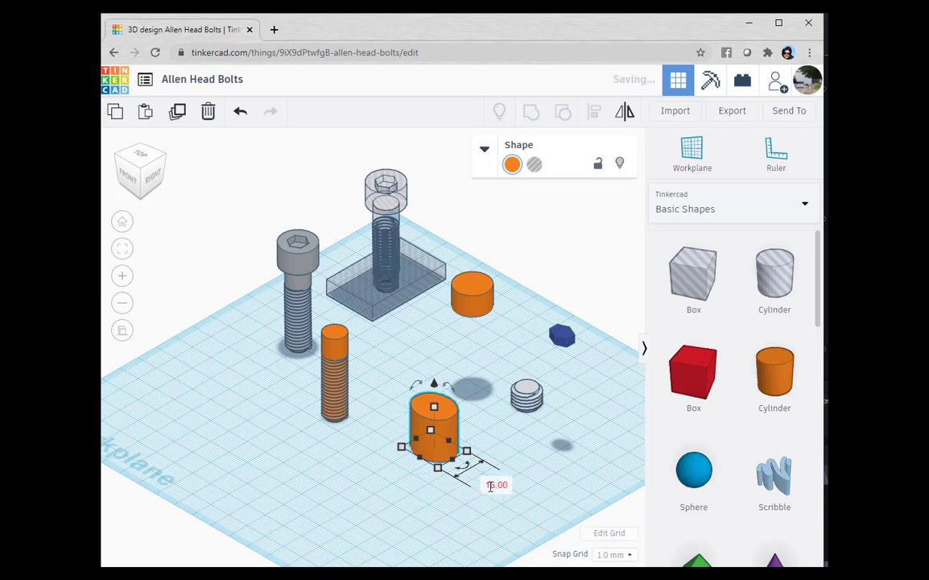
pyautogui.moveTo(437, 467)
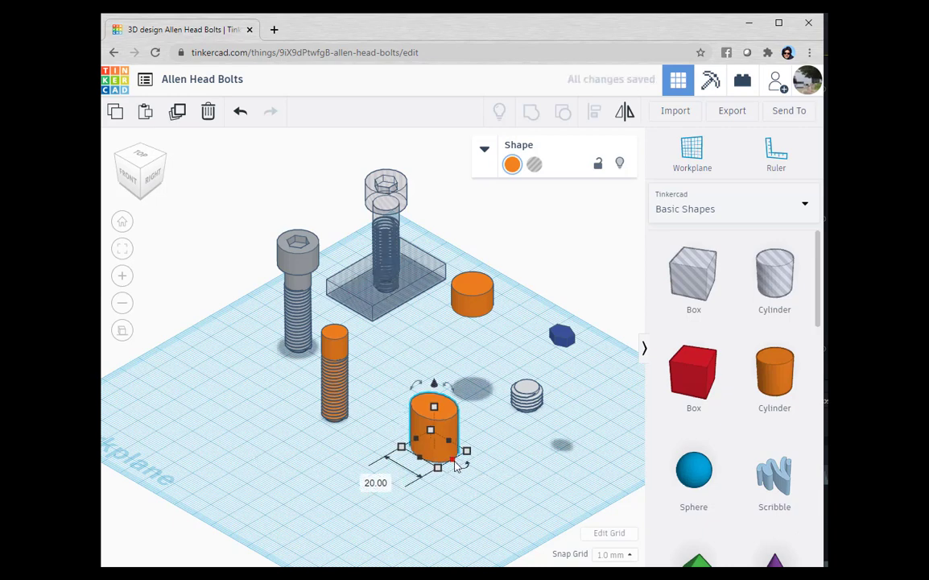
pyautogui.click(382, 483)
pyautogui.write('1')
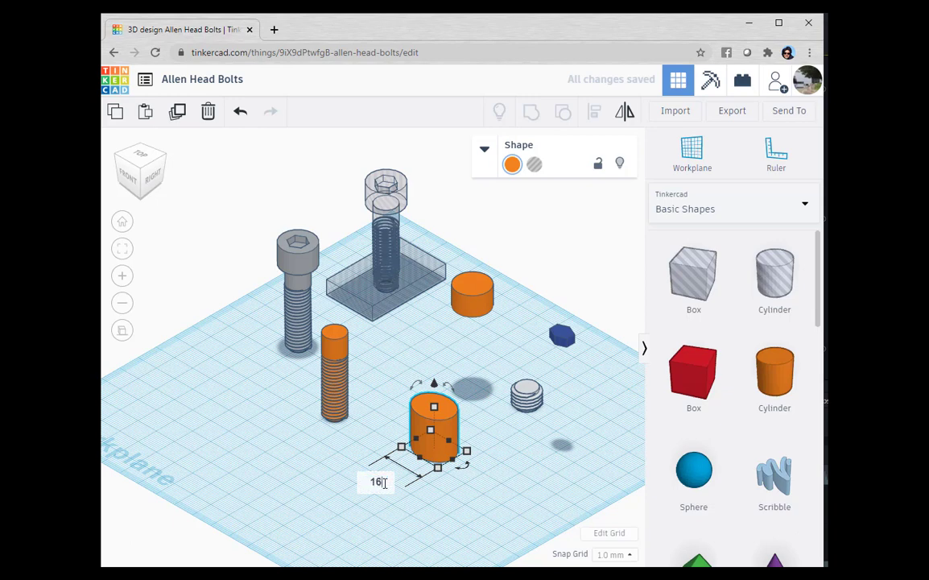
pyautogui.write('6')
pyautogui.press('Return')
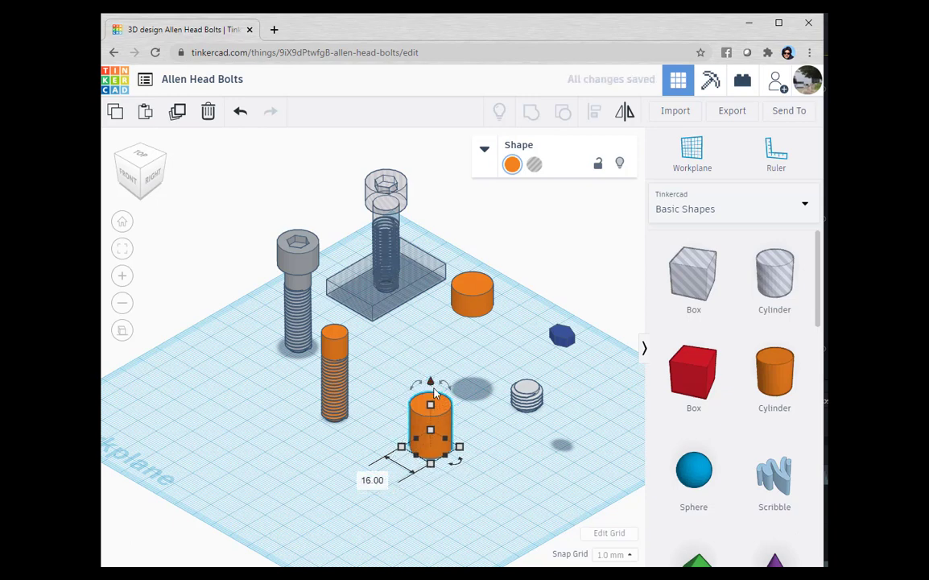
# Set the cylinder's height to 10 mm and lift it 40 mm above the workplane.
pyautogui.moveTo(431, 404)
pyautogui.click(491, 425)
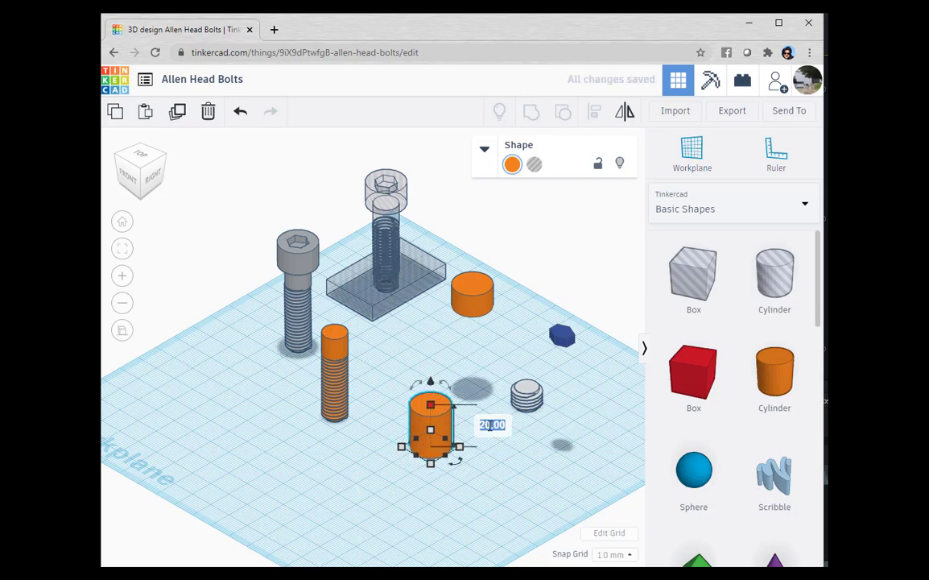
pyautogui.write('10')
pyautogui.press('Return')
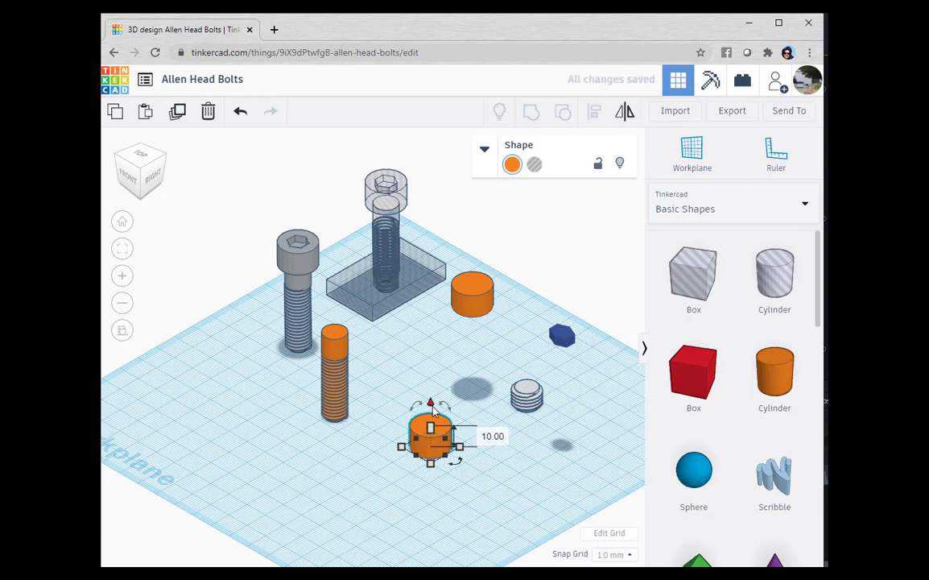
pyautogui.moveTo(431, 404); pyautogui.dragTo(432, 324)
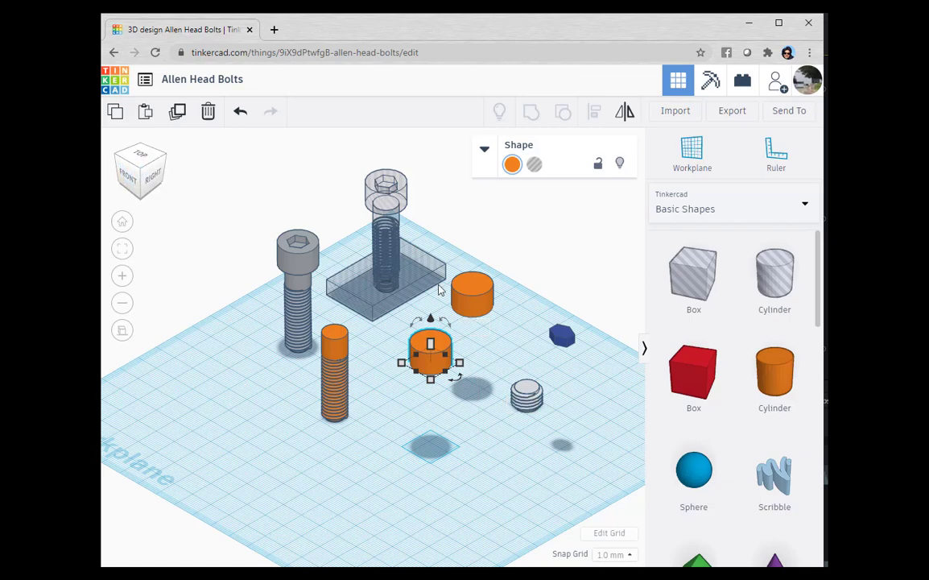
# Move the 16 mm cylinder over the threaded shaft, fine-tuning its position from the front view.
pyautogui.click(151, 163)
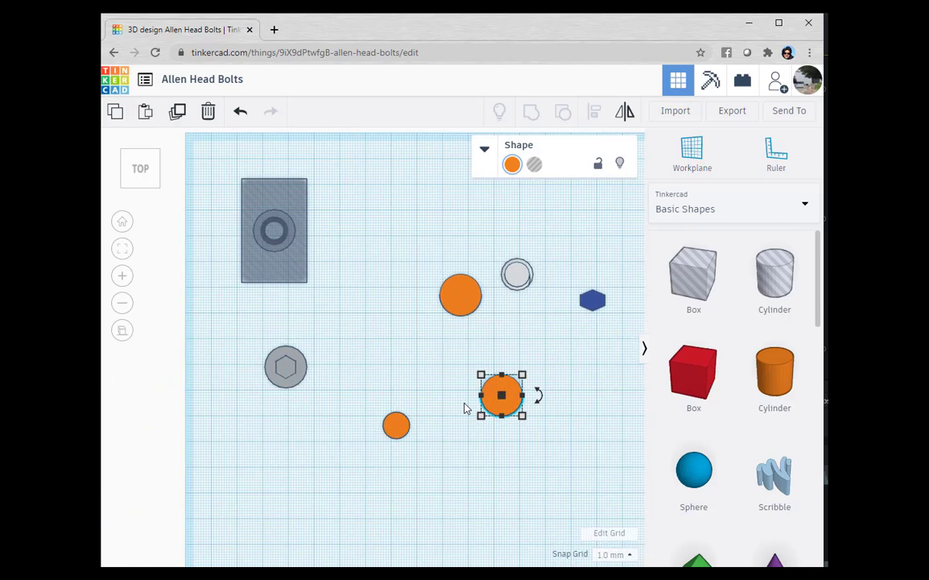
pyautogui.moveTo(498, 405); pyautogui.dragTo(395, 432)
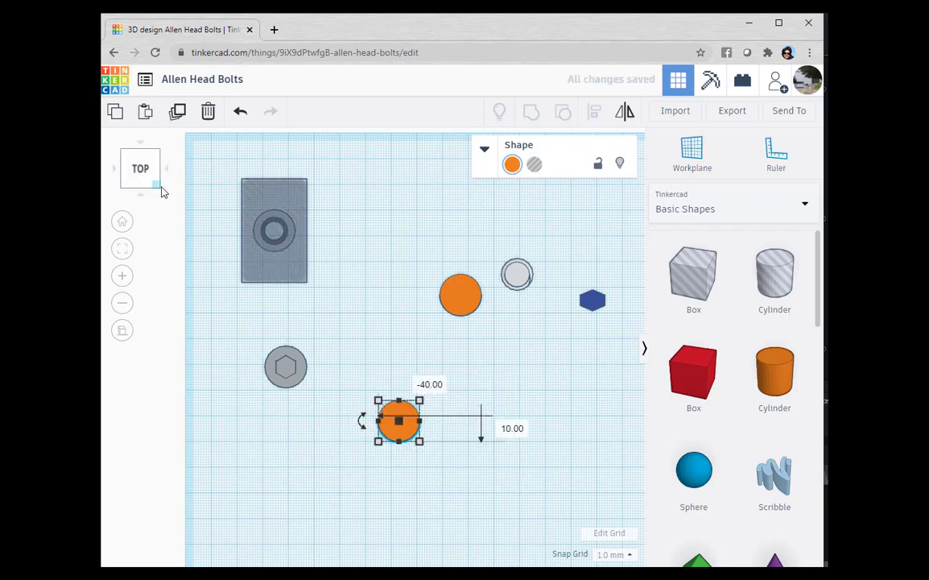
pyautogui.moveTo(158, 187); pyautogui.dragTo(191, 219)
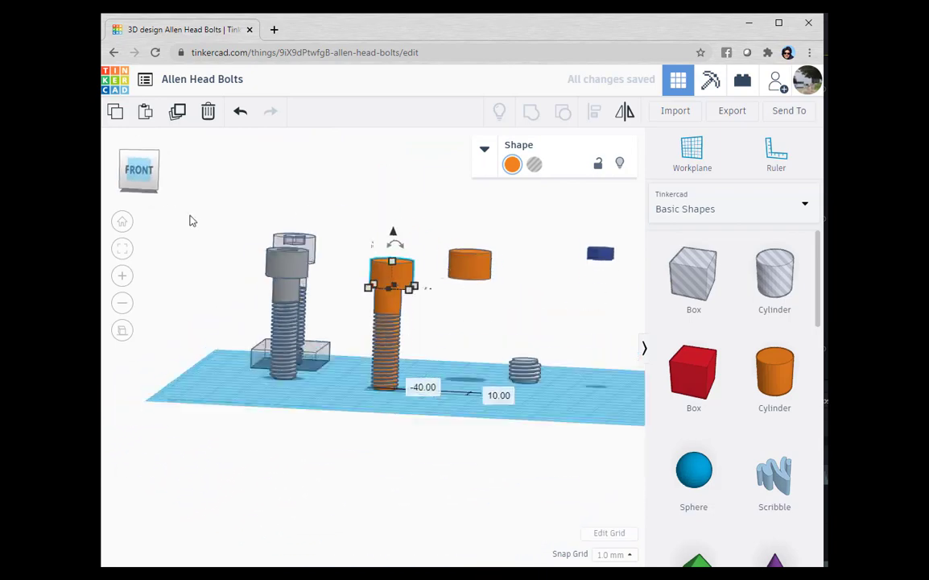
pyautogui.moveTo(406, 271)
pyautogui.mouseDown()
pyautogui.moveTo(386, 263)
pyautogui.moveTo(413, 269)
pyautogui.moveTo(388, 270)
pyautogui.moveTo(404, 276)
pyautogui.moveTo(390, 284)
pyautogui.moveTo(402, 288)
pyautogui.mouseUp()
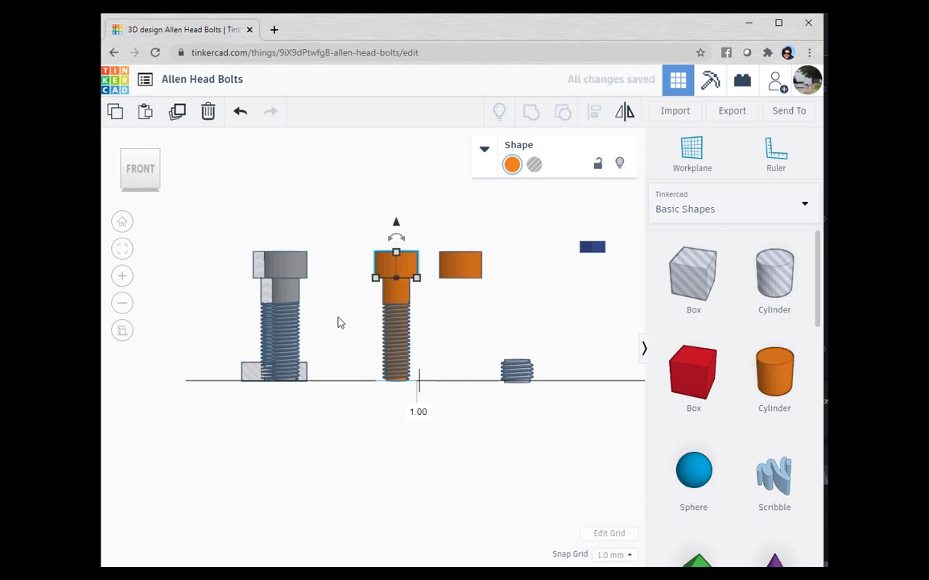
pyautogui.click(160, 154)
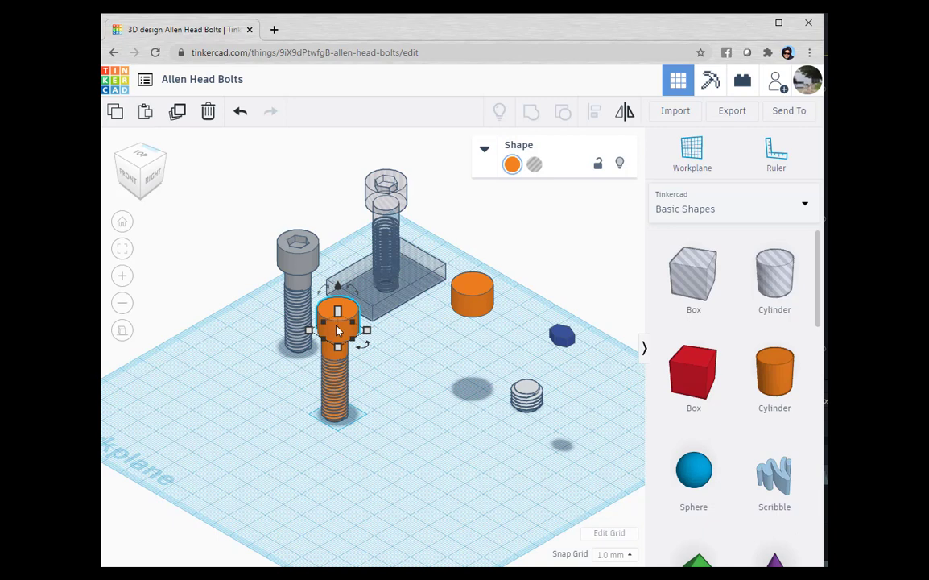
# Centre the 16 mm head on the threaded shaft with Align, then group them into one bolt.
pyautogui.keyDown('shift'); pyautogui.click(328, 377); pyautogui.keyUp('shift')
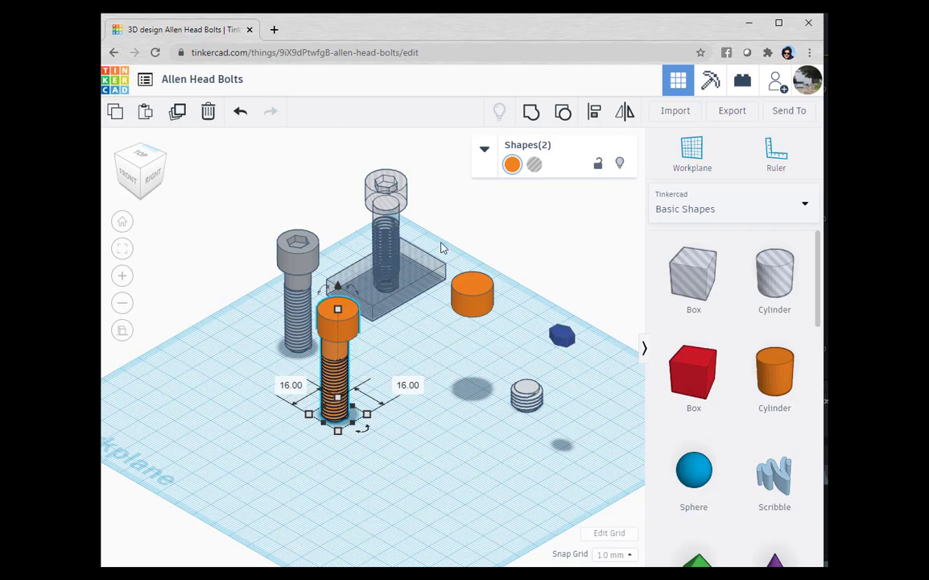
pyautogui.click(594, 116)
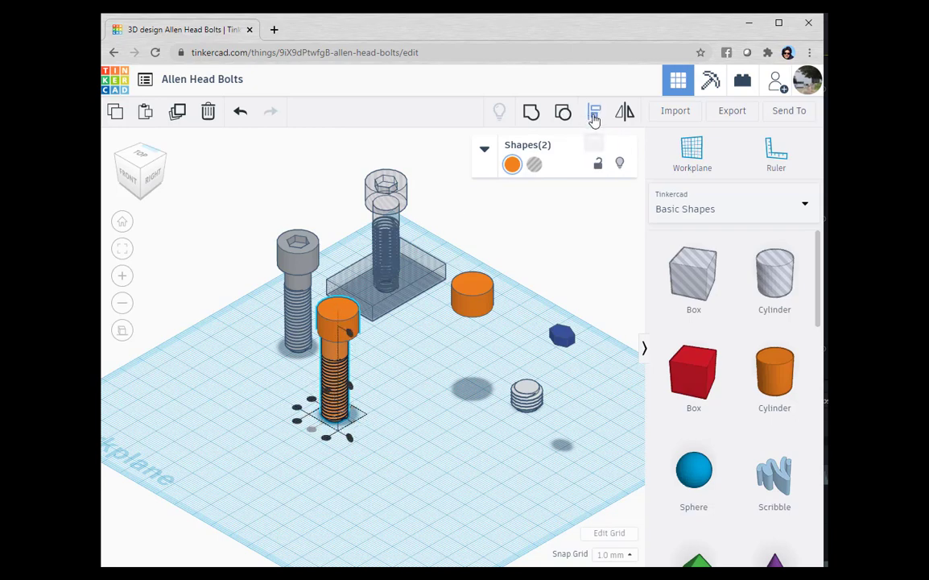
pyautogui.click(144, 158)
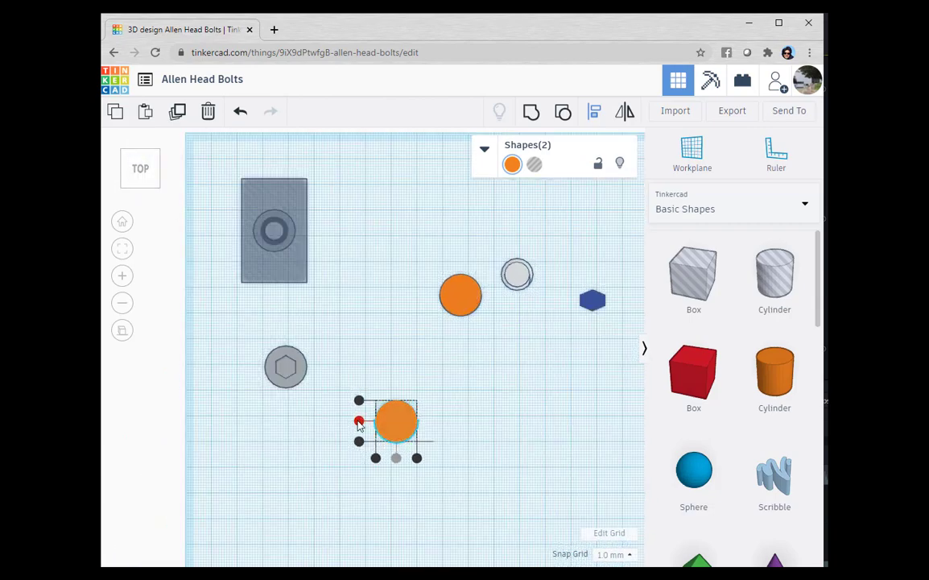
pyautogui.click(359, 421)
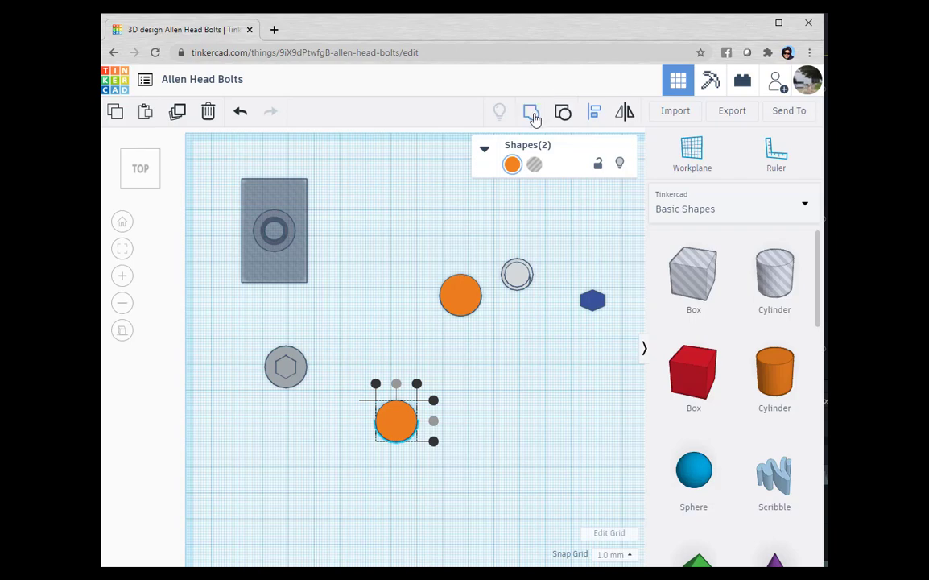
pyautogui.click(156, 186)
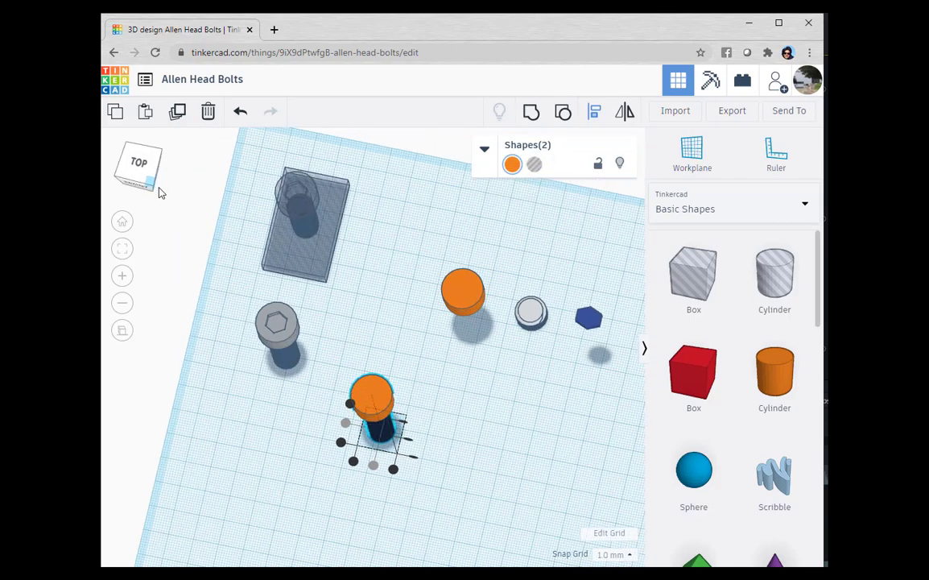
pyautogui.click(134, 177)
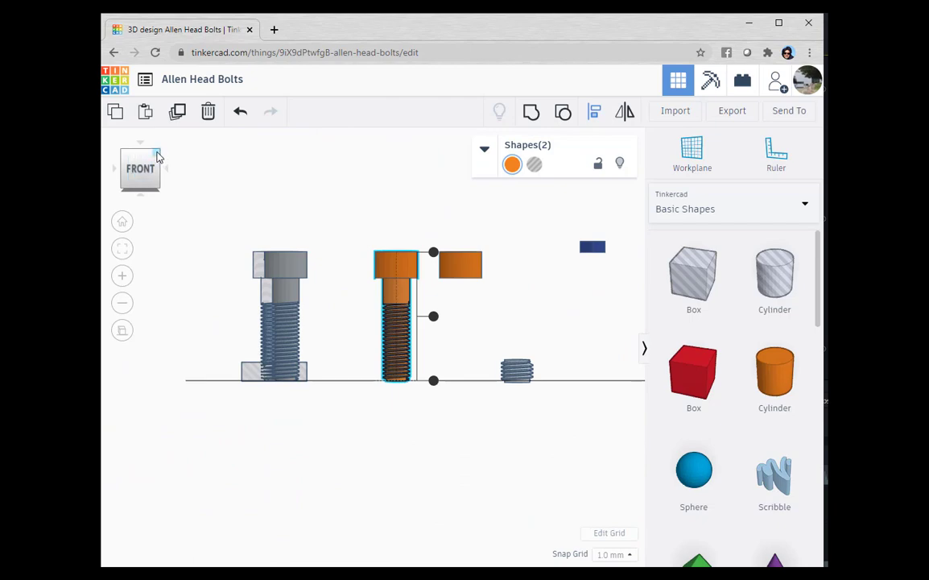
pyautogui.click(158, 157)
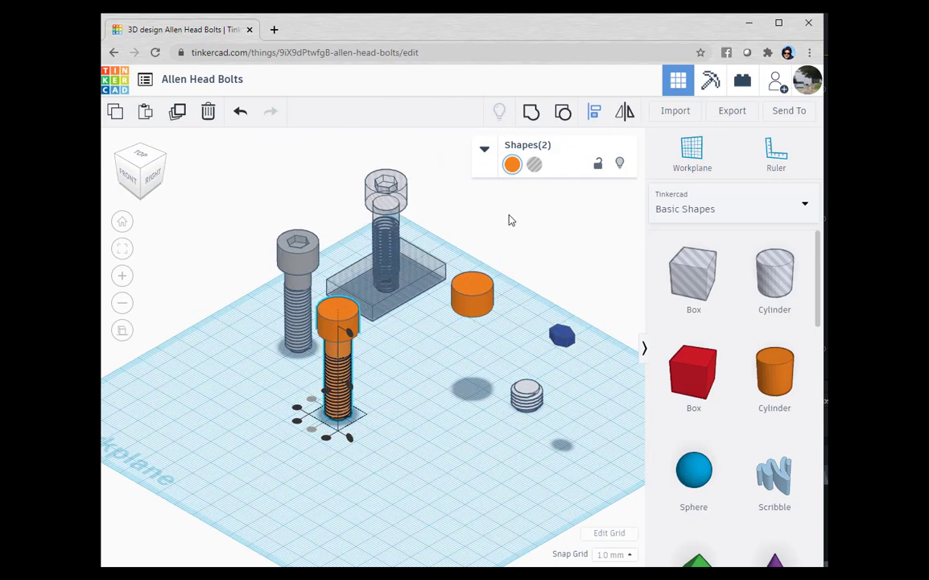
pyautogui.click(530, 116)
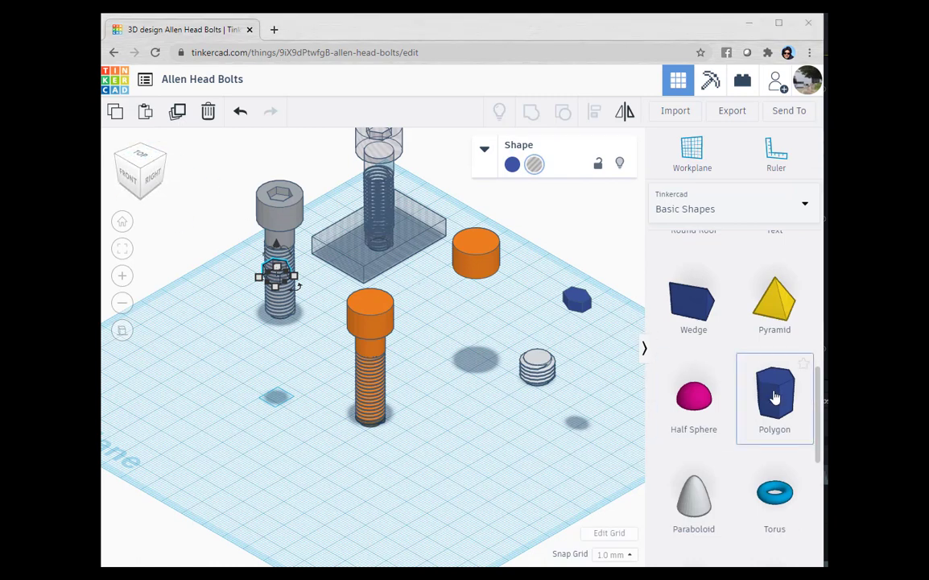
# Place a hexagonal polygon on the workplane and flatten it to 4.00 tall.
pyautogui.click(278, 277)
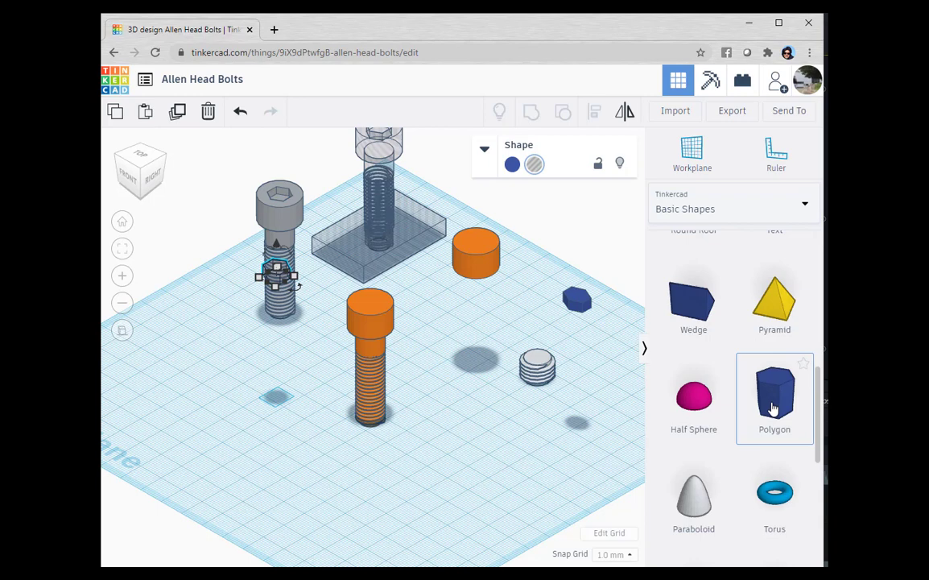
pyautogui.moveTo(772, 408); pyautogui.dragTo(407, 491)
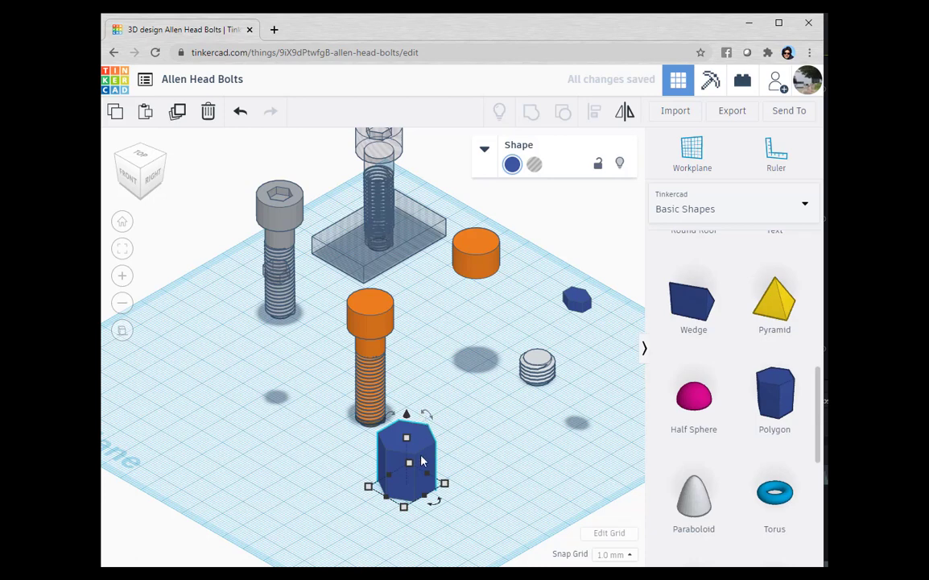
pyautogui.moveTo(422, 461); pyautogui.dragTo(463, 465)
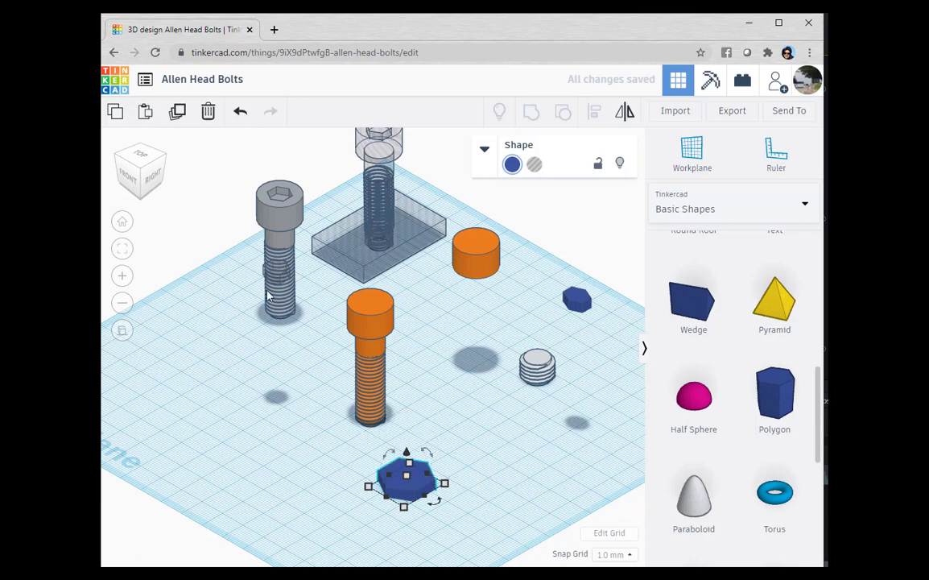
# Check the small hex hole's size and change the blue hexagon's width from 17.32 to 8.
pyautogui.click(142, 158)
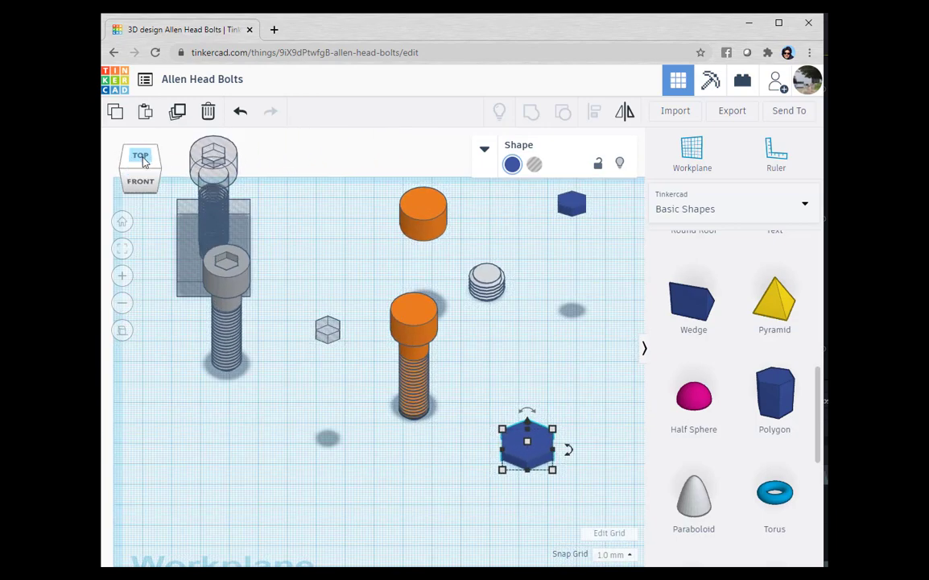
pyautogui.click(328, 330)
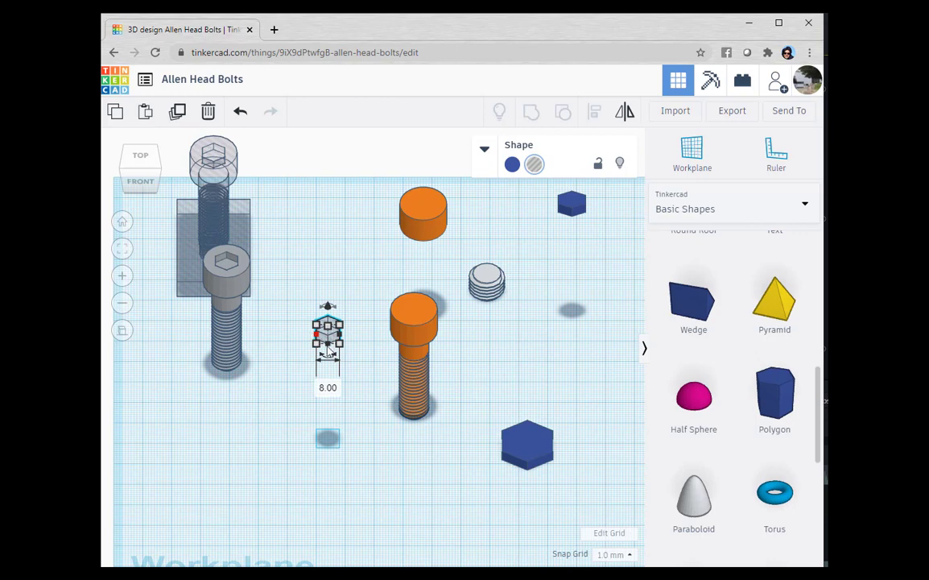
pyautogui.click(531, 453)
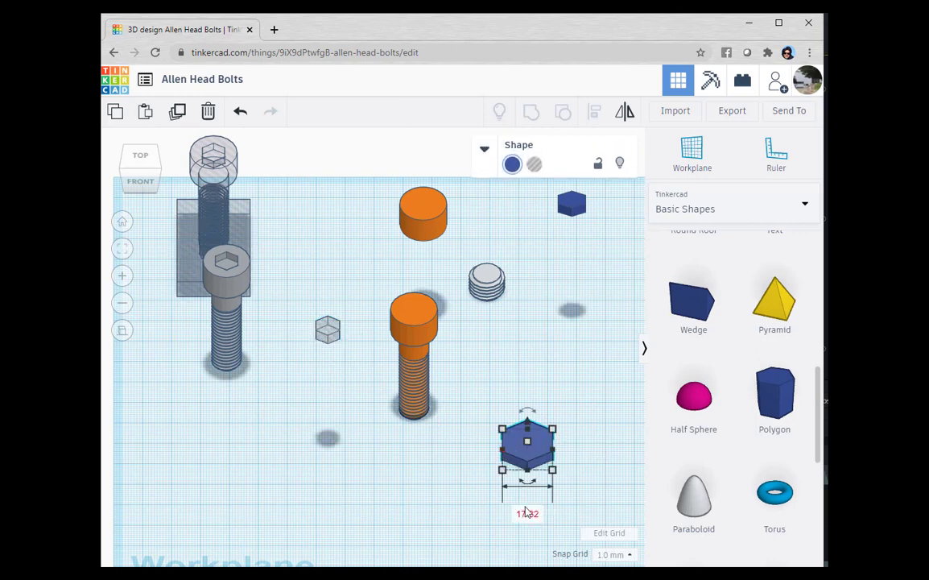
pyautogui.click(328, 332)
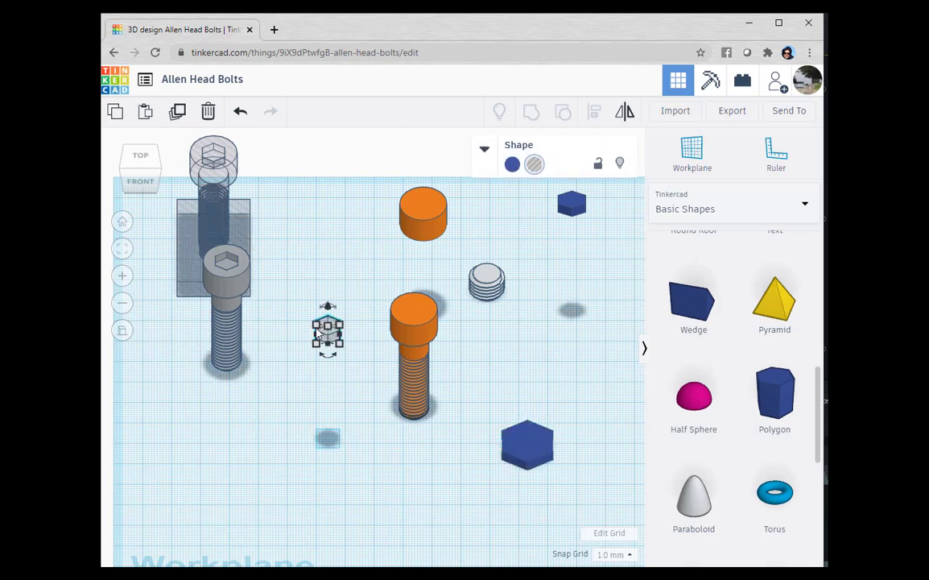
pyautogui.click(523, 449)
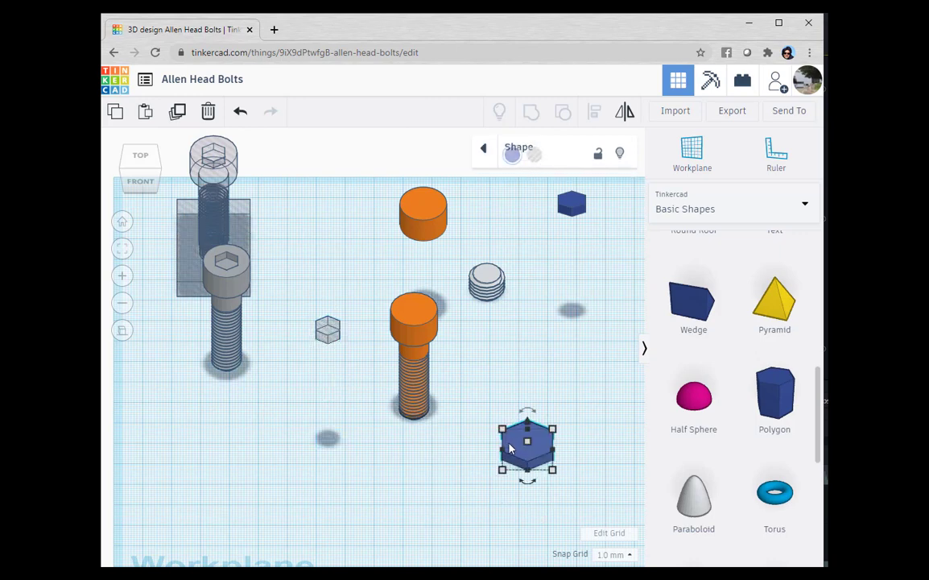
pyautogui.click(526, 514)
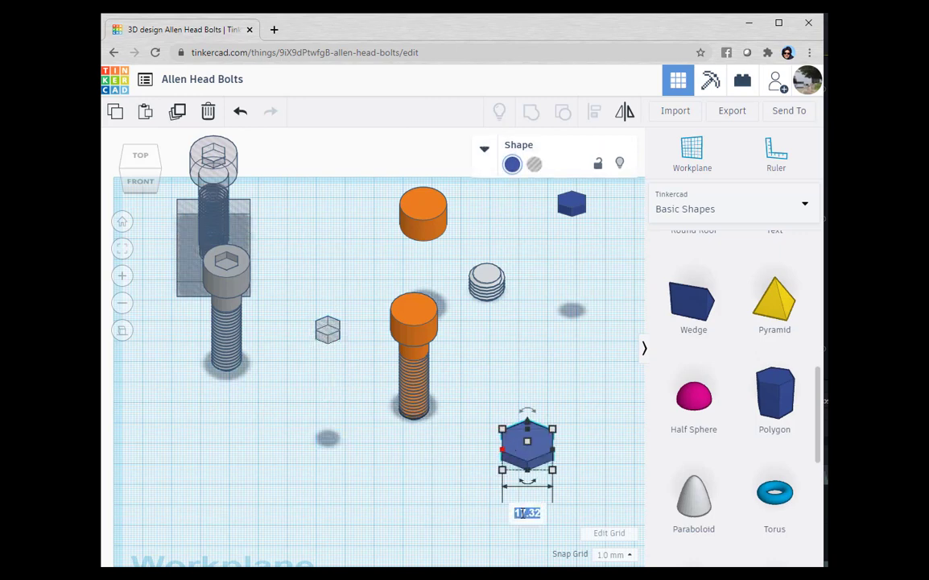
pyautogui.write('8')
pyautogui.press('Return')
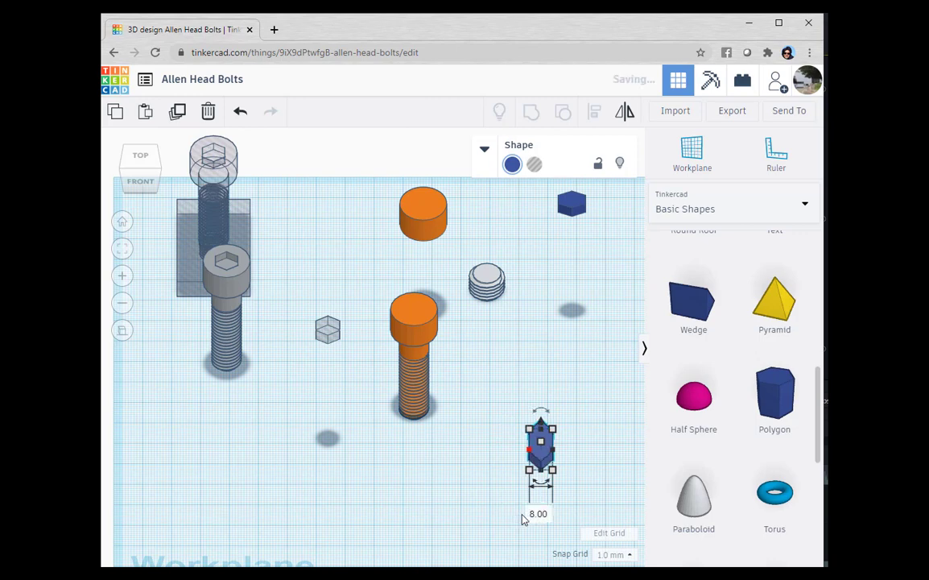
# Change the hexagon's length from 20.00 to 9.24 to match the hex hole.
pyautogui.click(301, 298)
pyautogui.click(337, 335)
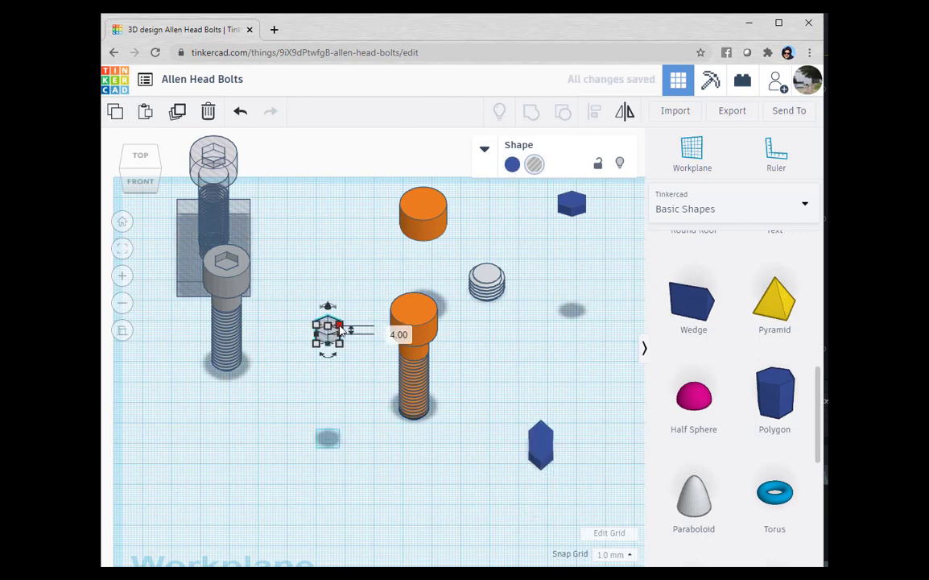
pyautogui.click(542, 443)
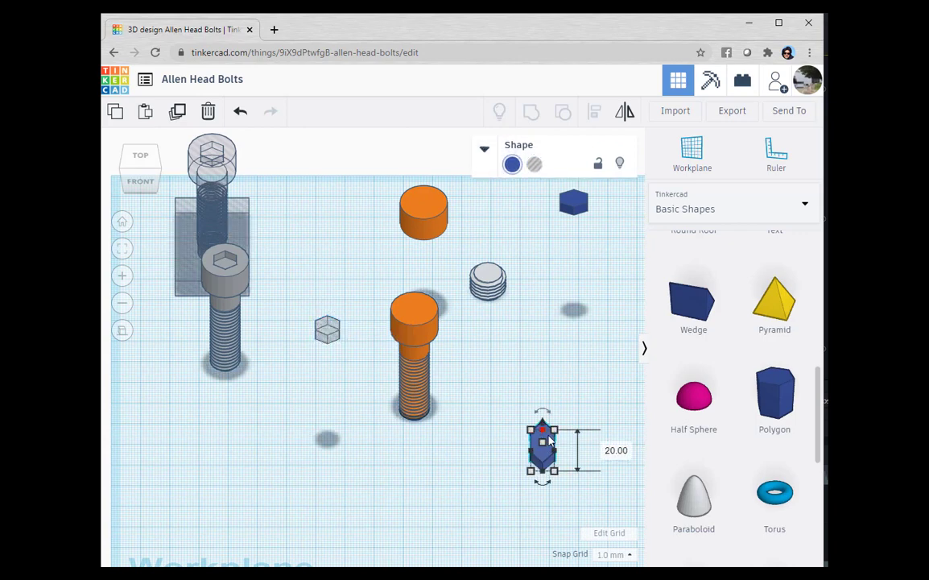
pyautogui.click(612, 451)
pyautogui.write('9.24')
pyautogui.press('Return')
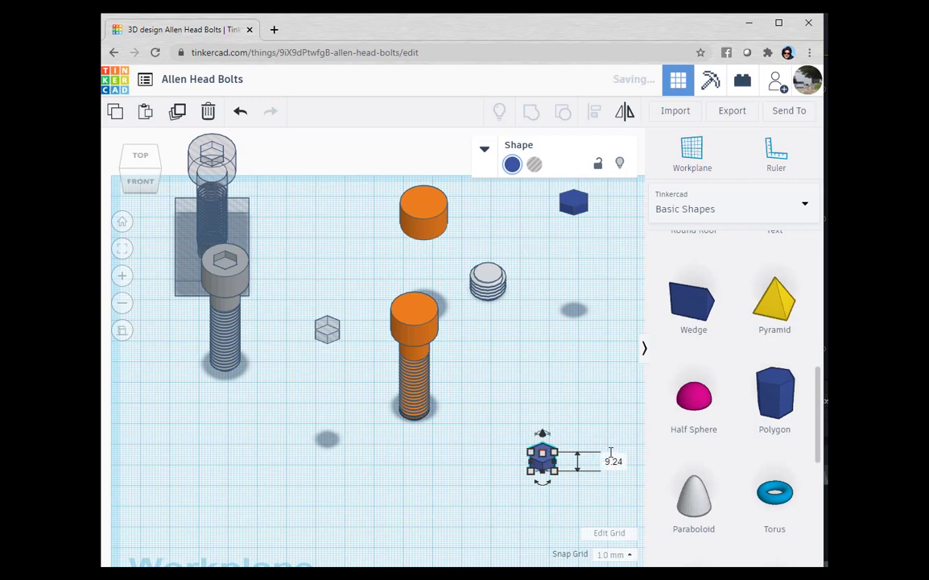
pyautogui.click(137, 157)
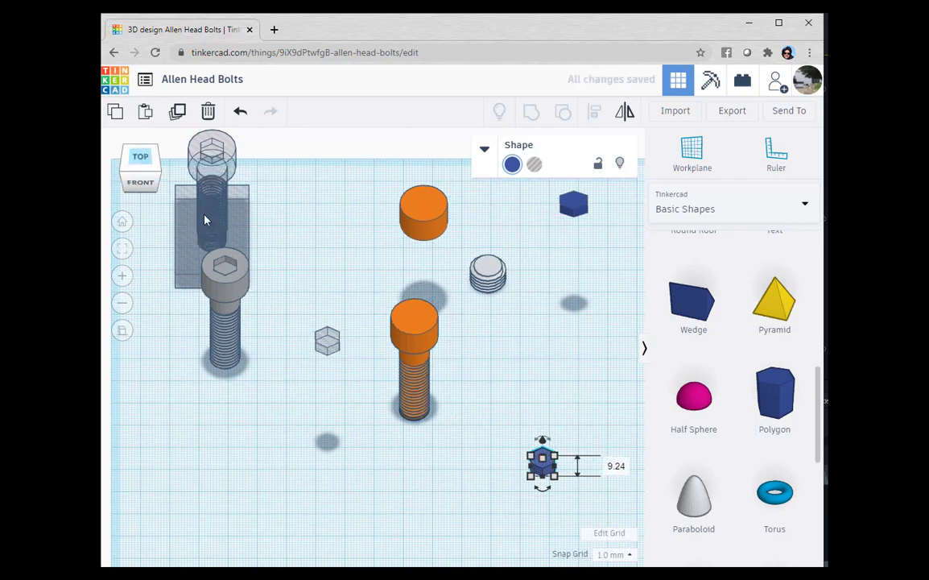
pyautogui.click(155, 185)
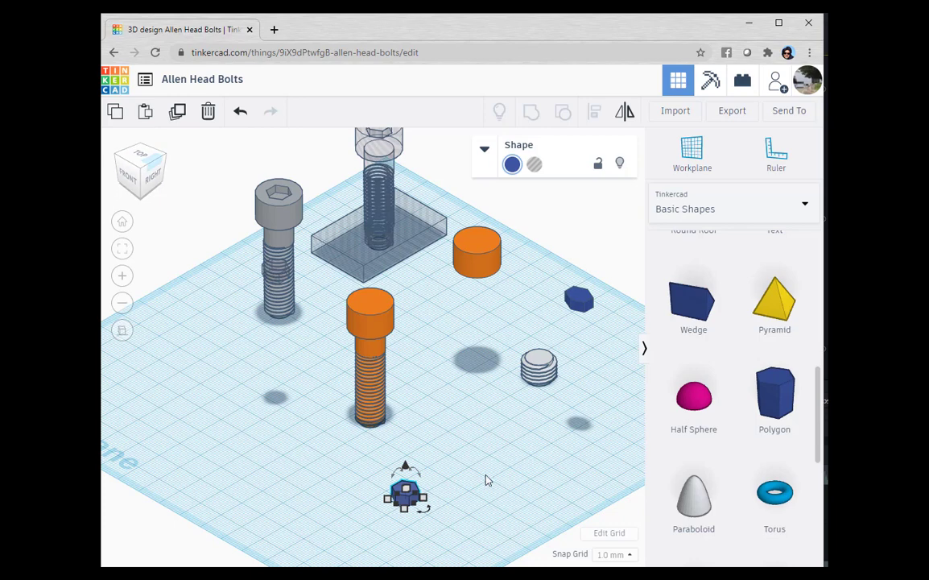
# Lift the blue hexagon to 50.00 elevation, level with the bolt's top.
pyautogui.moveTo(406, 468); pyautogui.dragTo(411, 352)
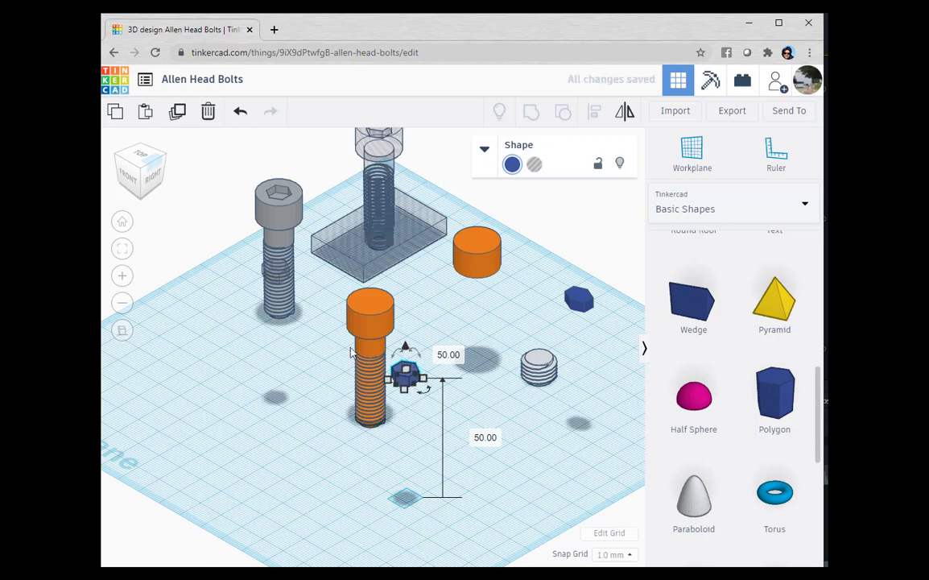
pyautogui.click(141, 158)
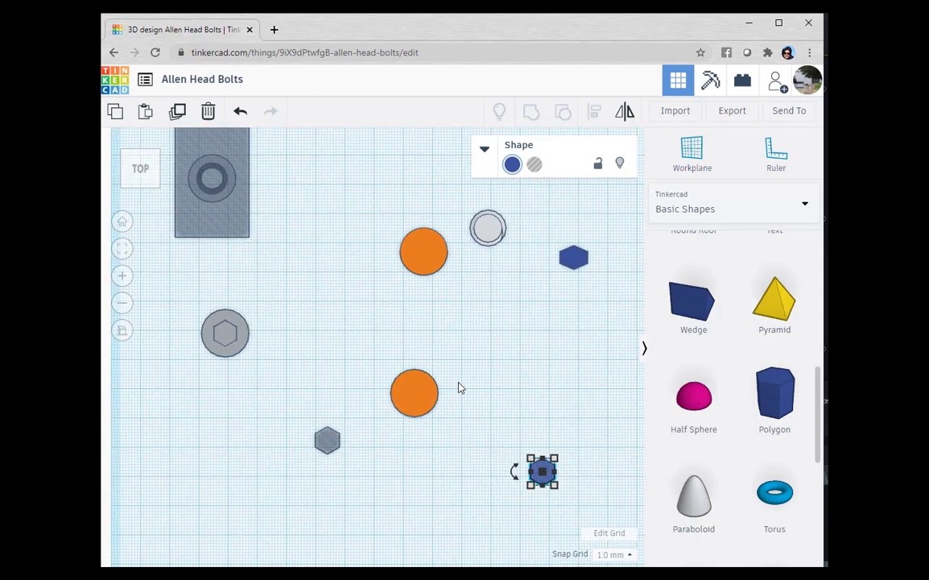
# Align the hexagon with the orange bolt, centring it left-to-right and front-to-back.
pyautogui.keyDown('shift'); pyautogui.click(420, 400); pyautogui.keyUp('shift')
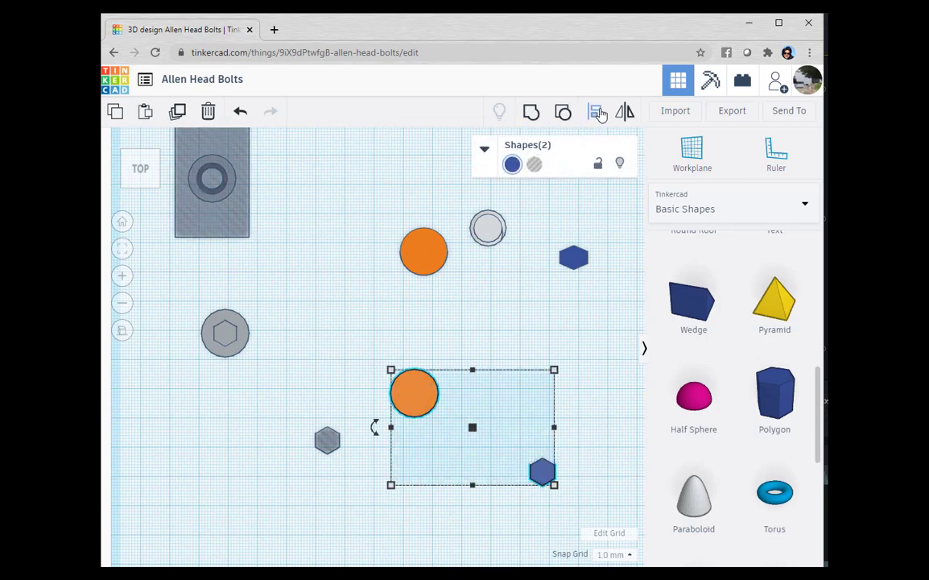
pyautogui.click(594, 110)
pyautogui.click(473, 353)
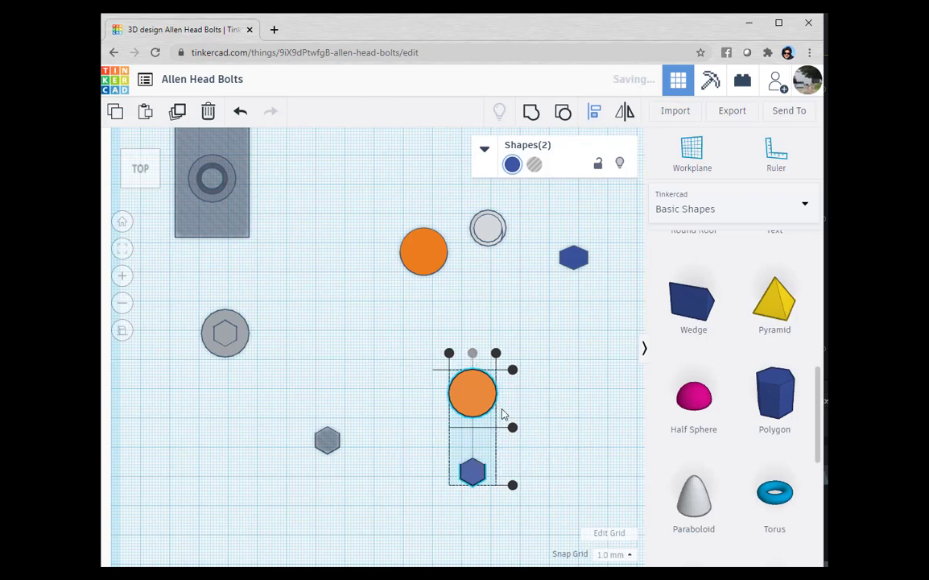
pyautogui.click(512, 427)
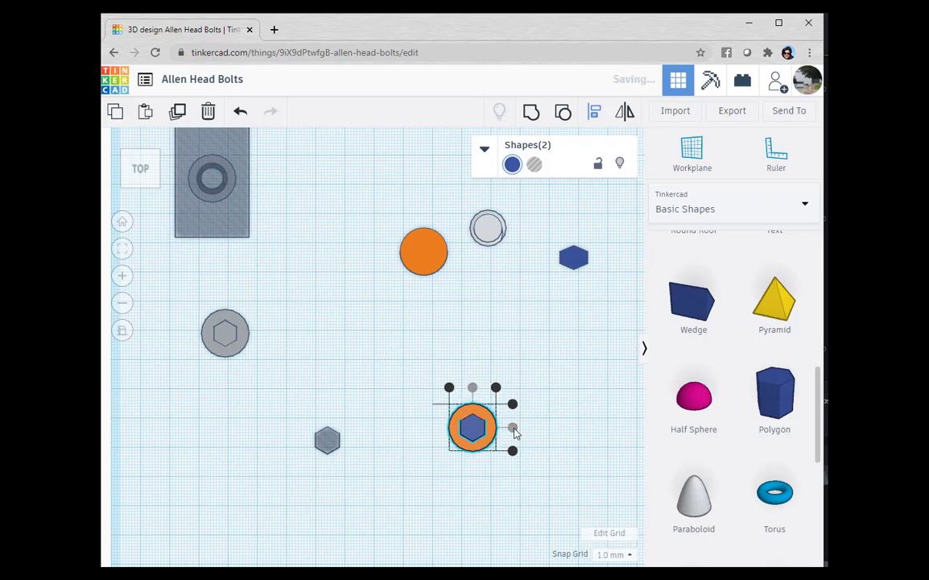
pyautogui.click(155, 186)
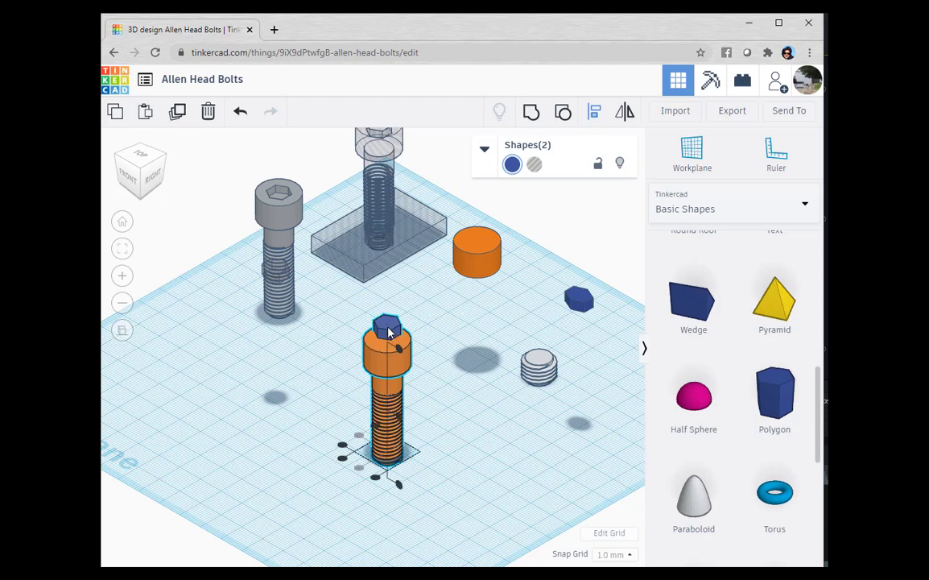
# Make the hex prism a hole, sink it into the bolt head, and group it with the bolt.
pyautogui.click(444, 373)
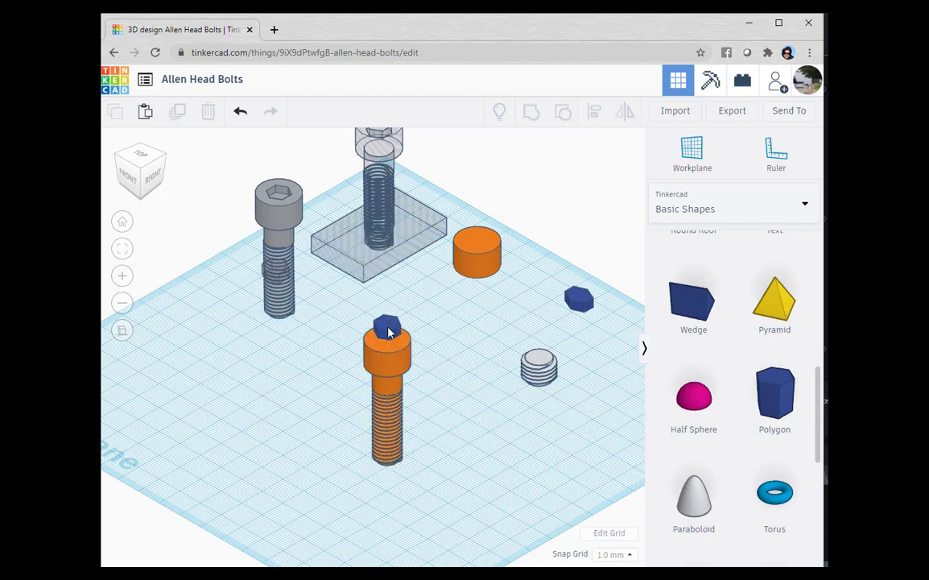
pyautogui.click(387, 326)
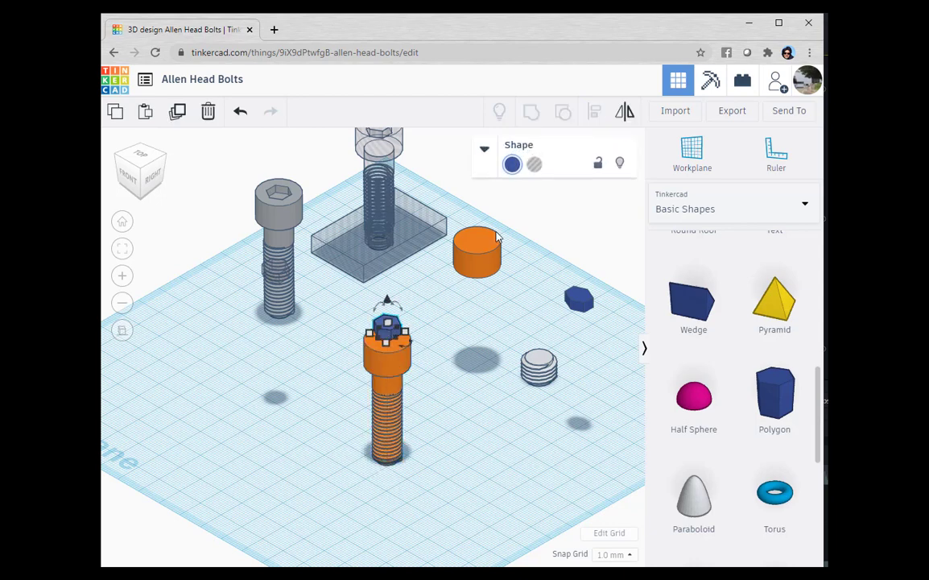
pyautogui.click(533, 164)
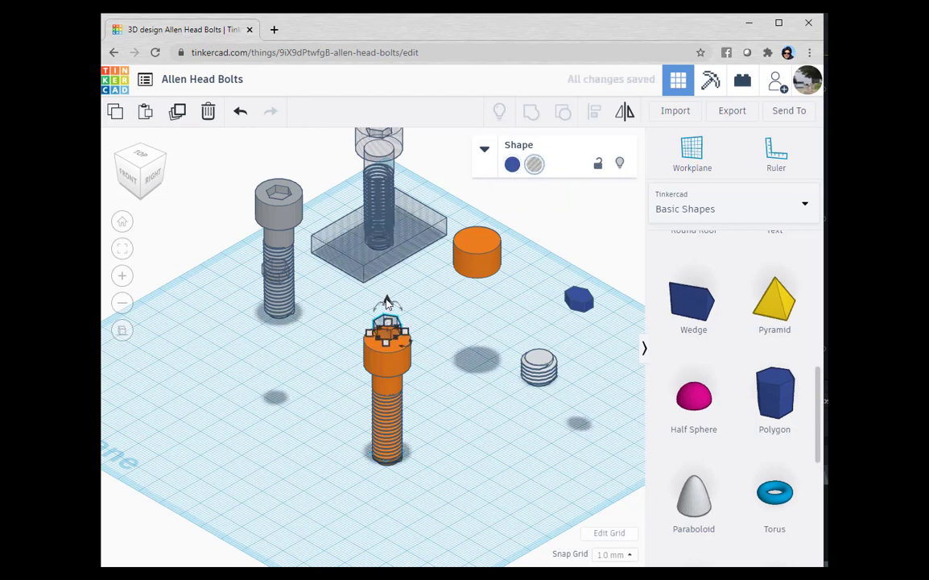
pyautogui.moveTo(386, 302); pyautogui.dragTo(386, 318)
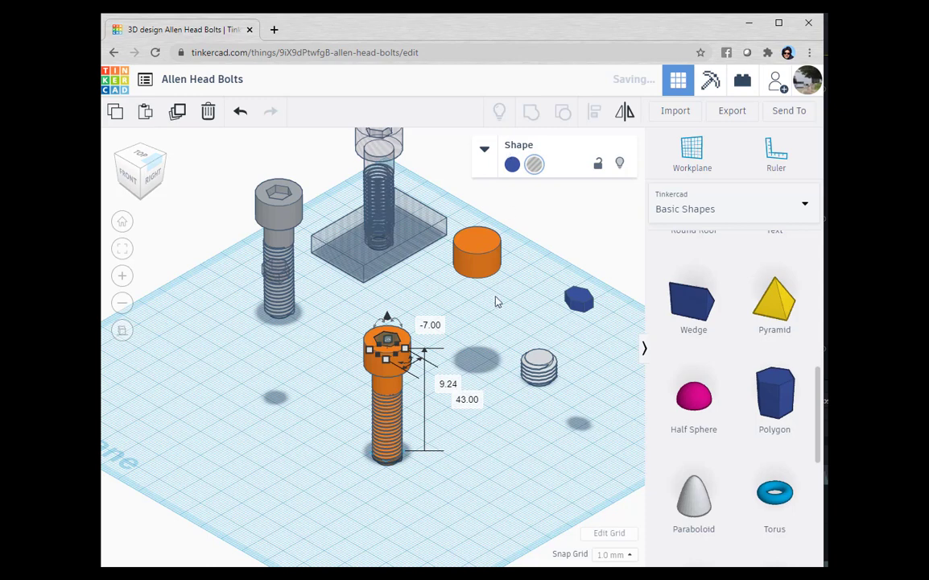
pyautogui.keyDown('shift'); pyautogui.click(392, 378); pyautogui.keyUp('shift')
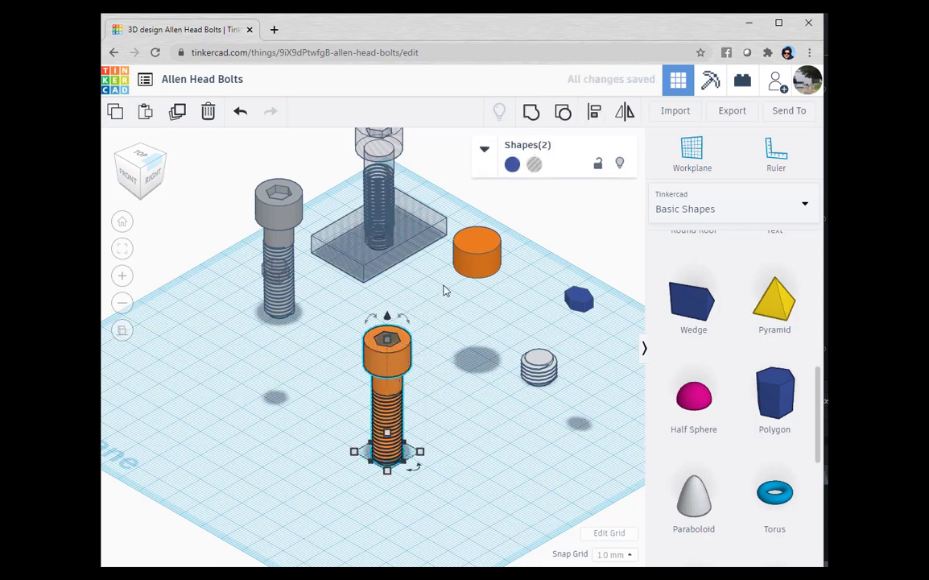
pyautogui.click(531, 114)
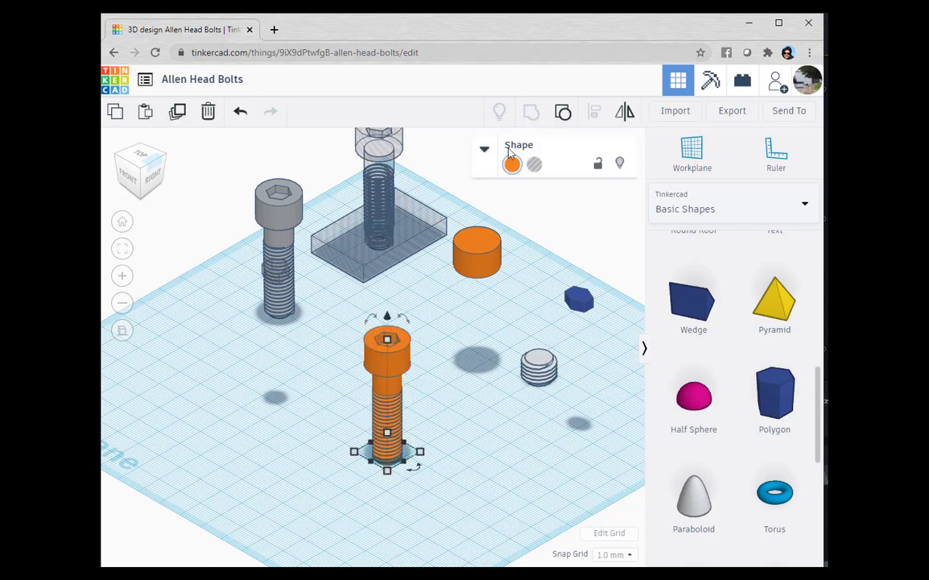
pyautogui.click(483, 348)
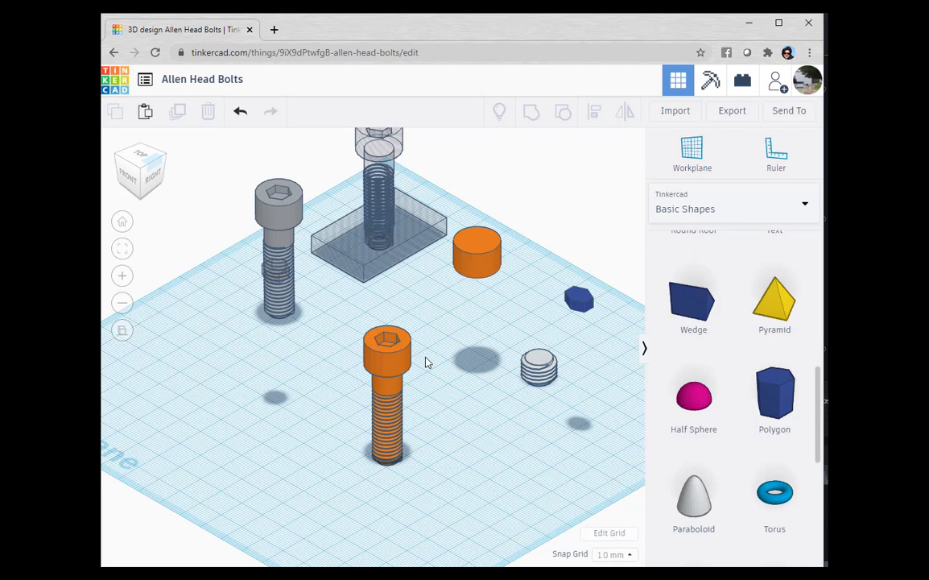
pyautogui.scroll(-3, 427, 362)
pyautogui.scroll(5, 717, 336)
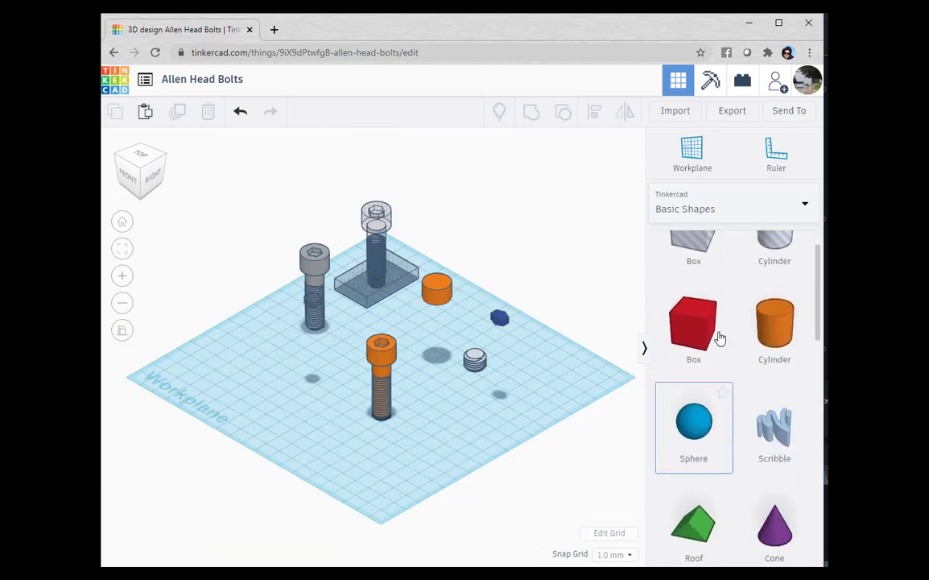
pyautogui.scroll(-10, 719, 338)
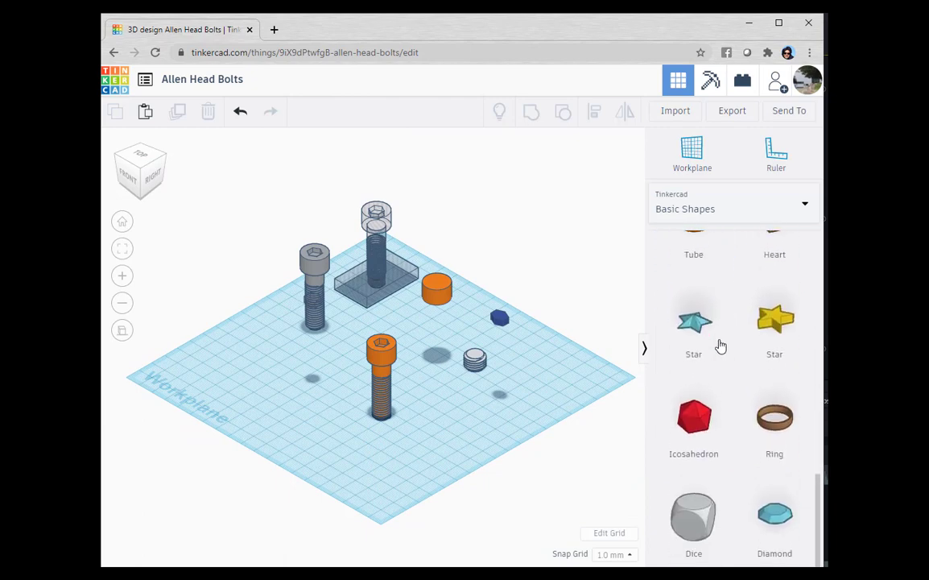
pyautogui.scroll(10, 719, 346)
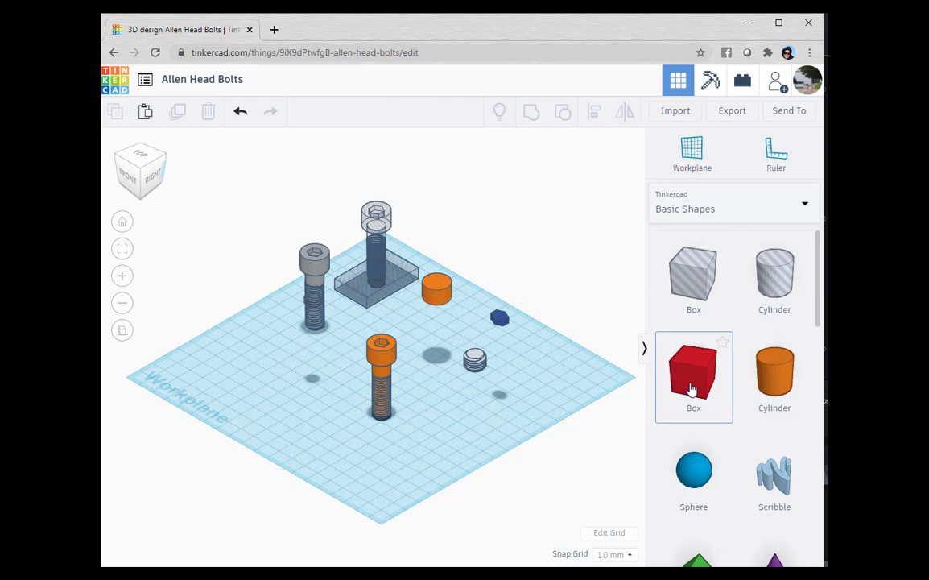
# Place a red box on the workplane, try a 30 mm length, and check it against the 25 mm hole plate.
pyautogui.moveTo(691, 389); pyautogui.dragTo(461, 444)
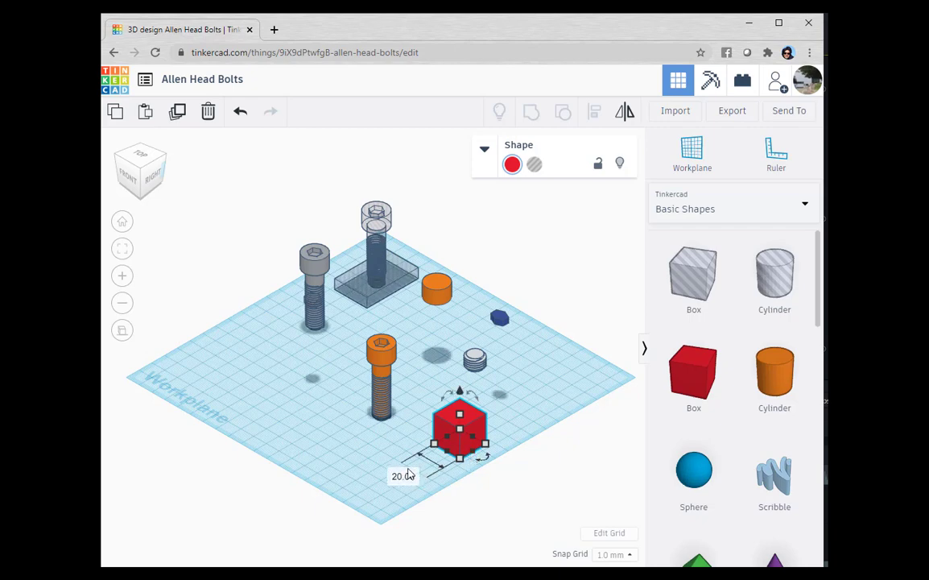
pyautogui.click(402, 476)
pyautogui.write('30')
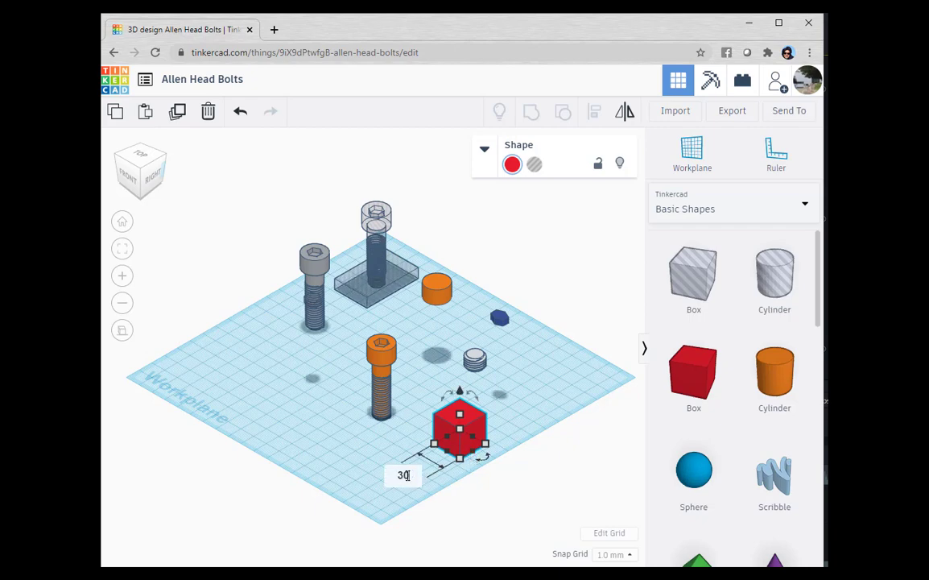
pyautogui.press('Return')
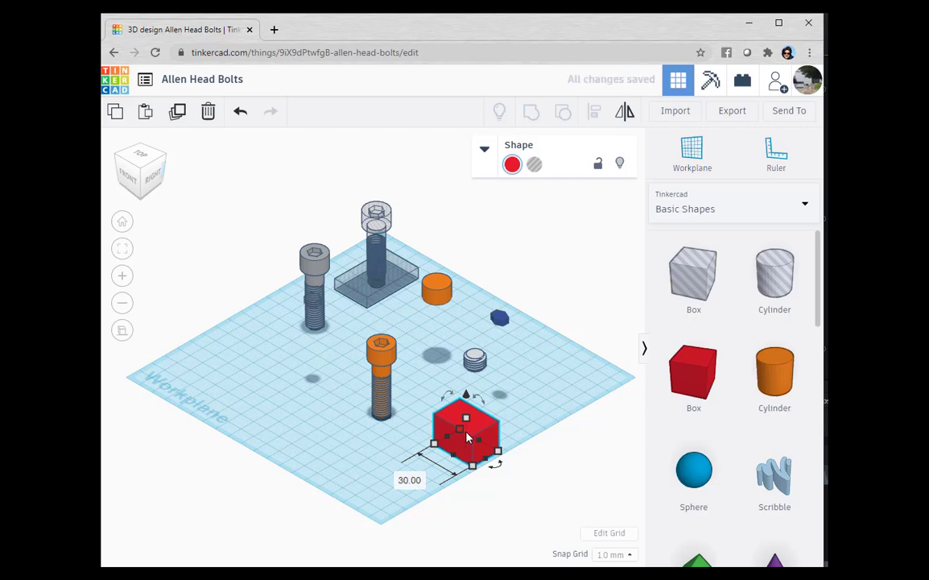
pyautogui.click(373, 303)
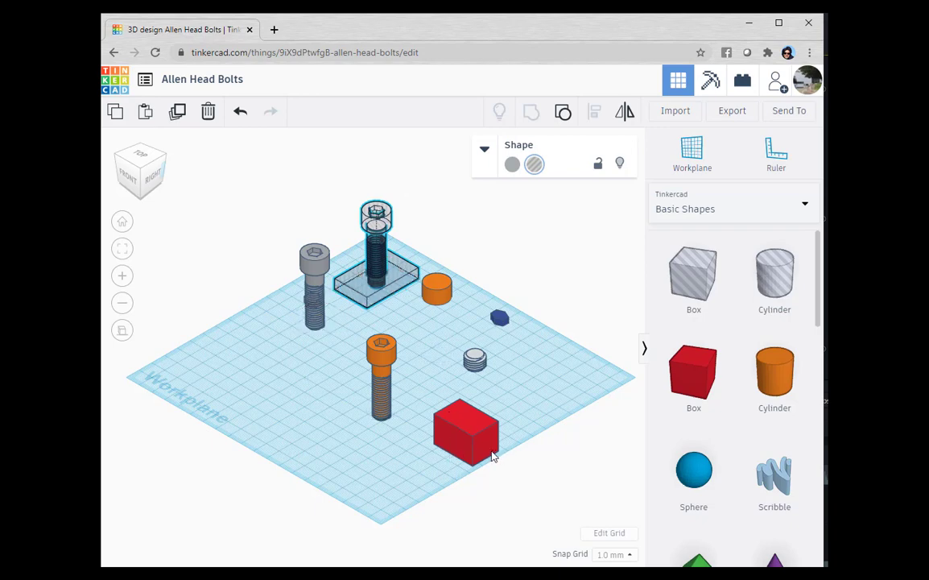
pyautogui.click(491, 452)
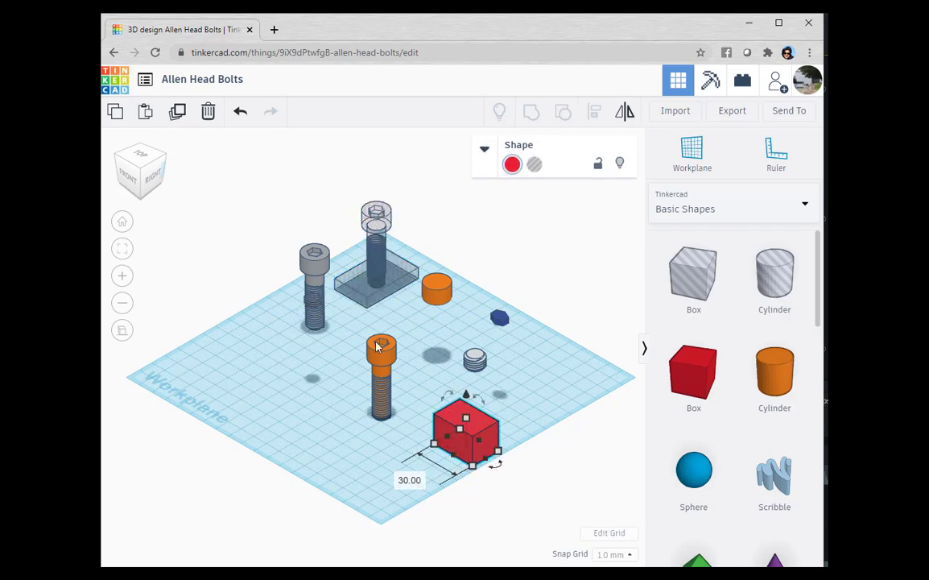
pyautogui.click(390, 298)
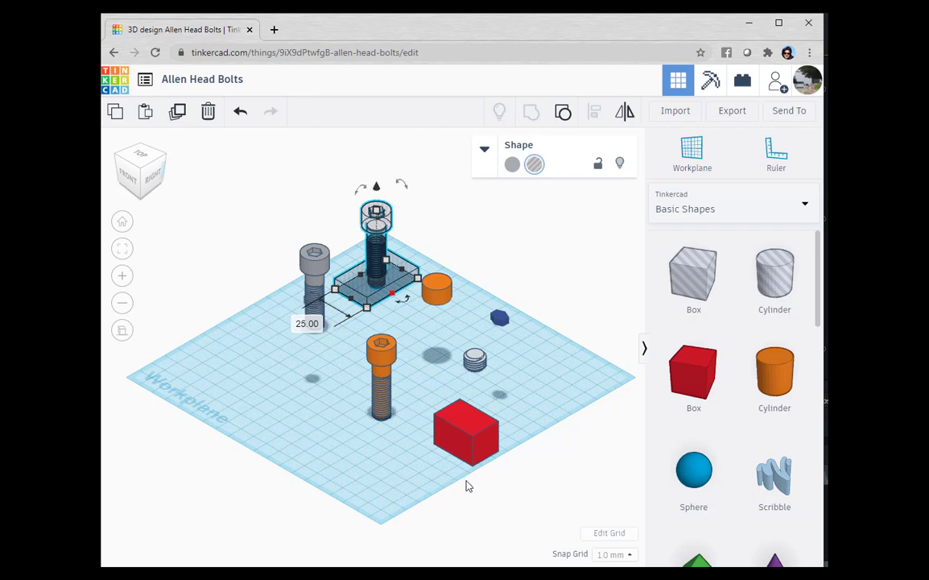
pyautogui.click(483, 465)
pyautogui.click(481, 457)
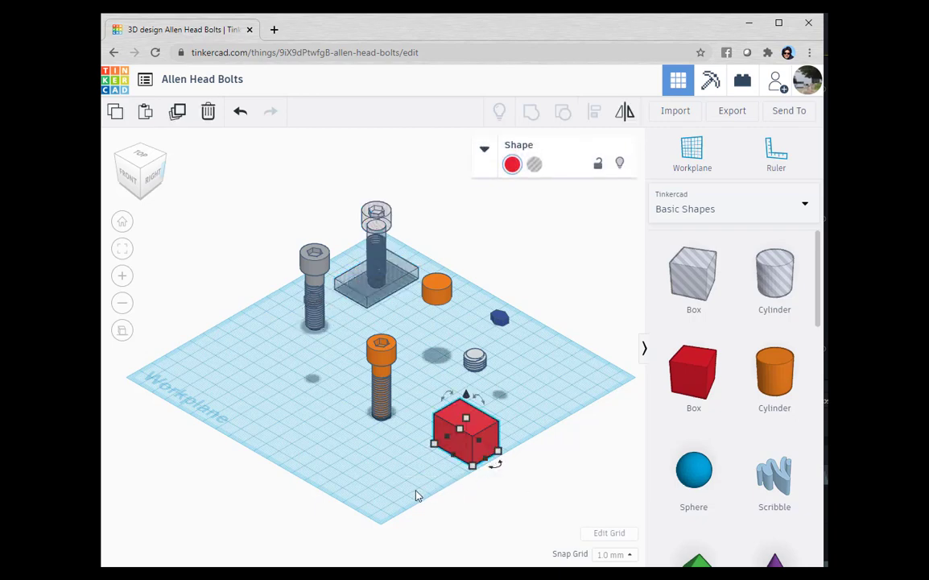
# Size the red box to 25 mm length, 40 mm width and 10 mm height.
pyautogui.click(411, 480)
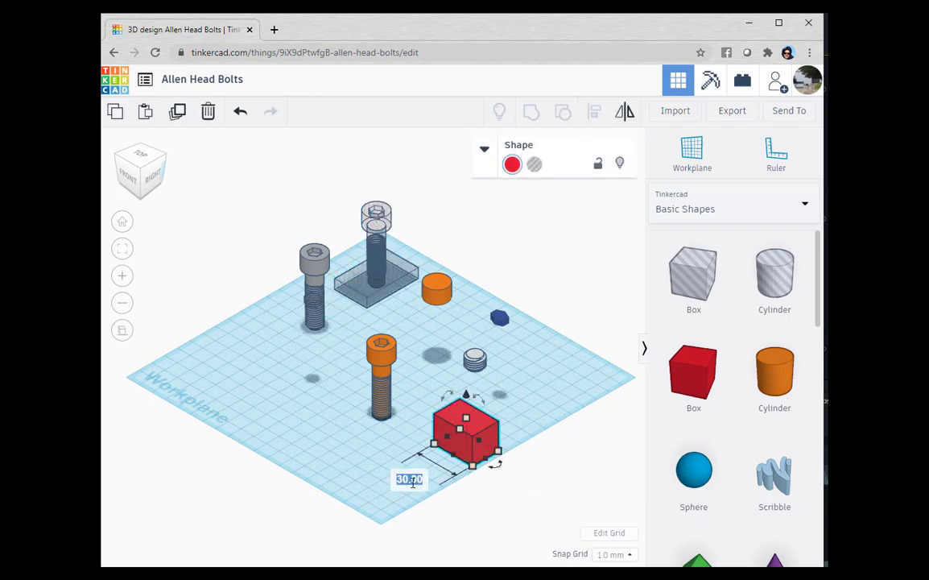
pyautogui.write('25')
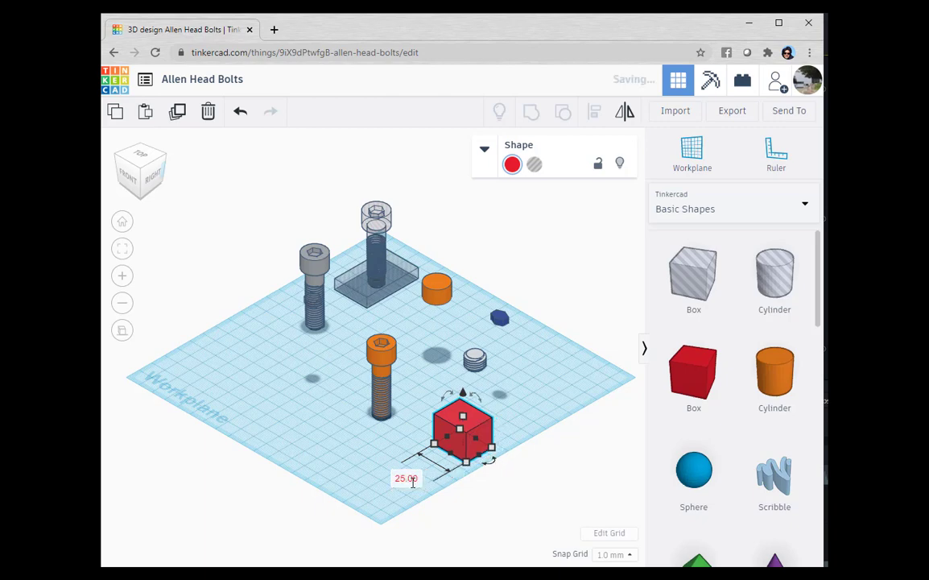
pyautogui.press('Return')
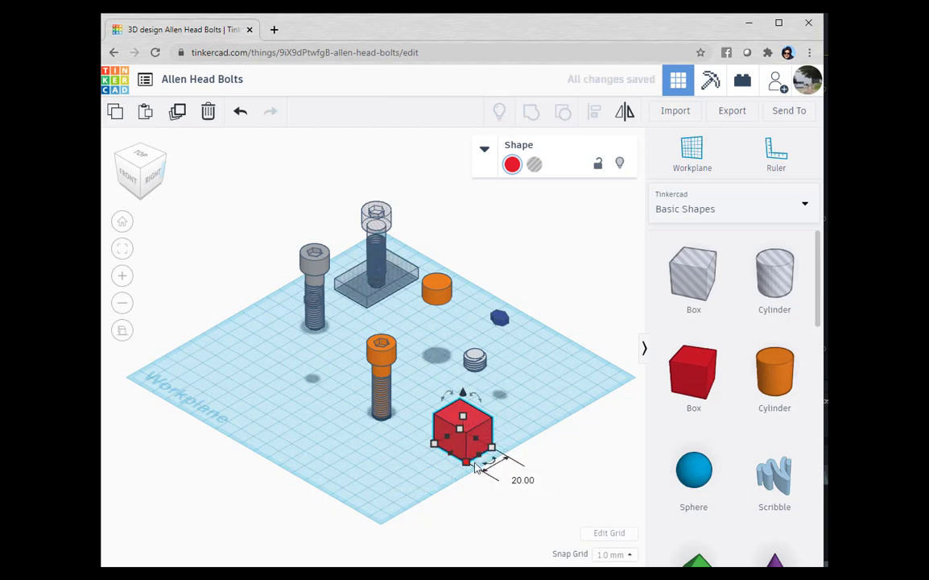
pyautogui.click(523, 481)
pyautogui.write('40')
pyautogui.press('Return')
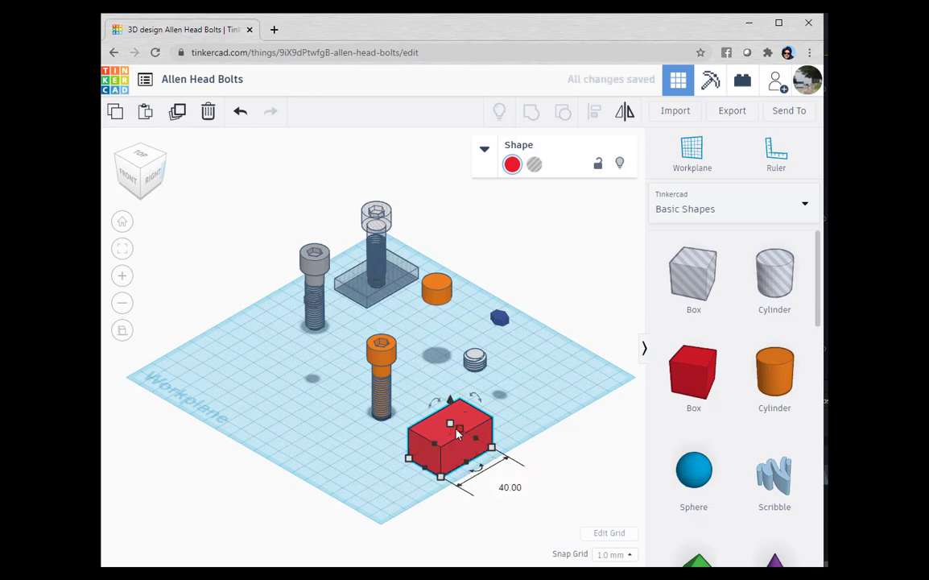
pyautogui.click(512, 439)
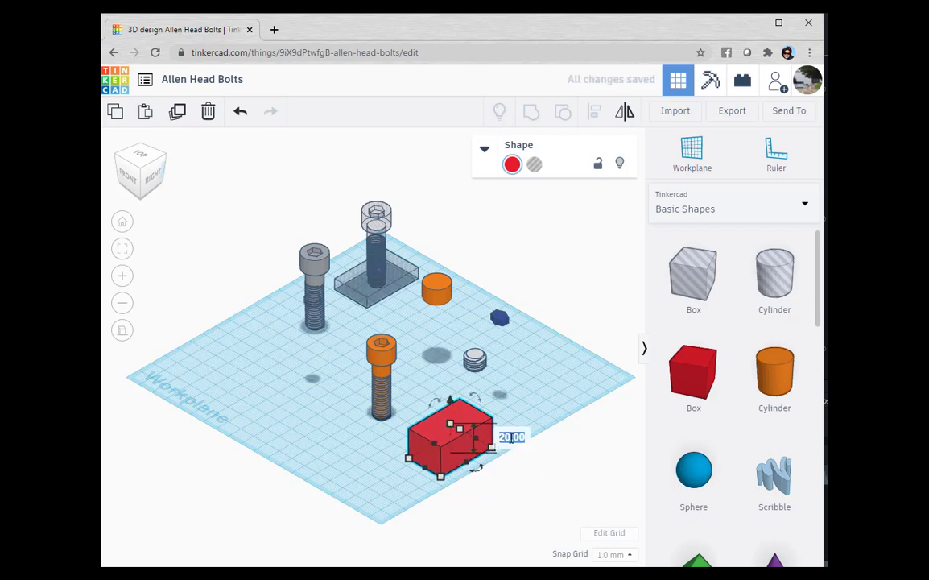
pyautogui.write('10')
pyautogui.press('Return')
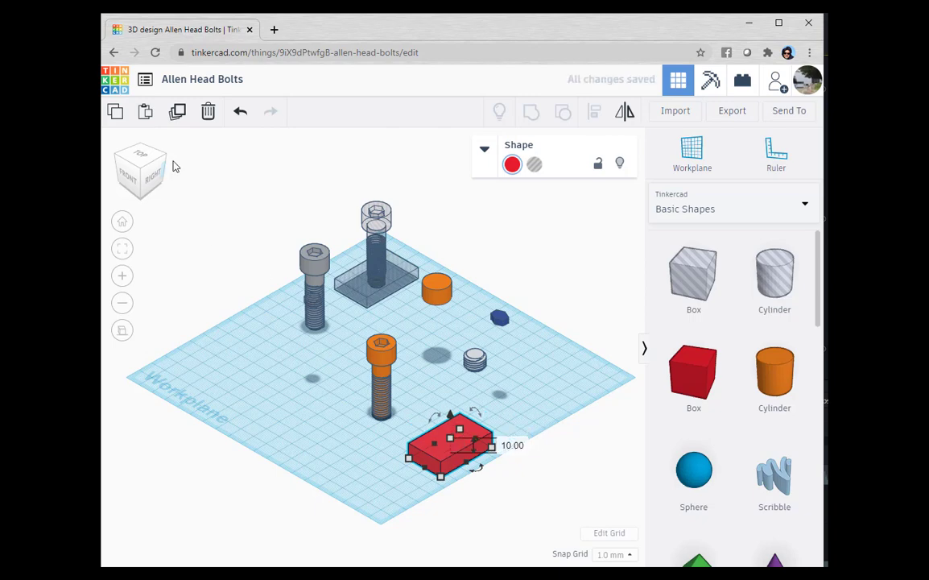
pyautogui.click(140, 152)
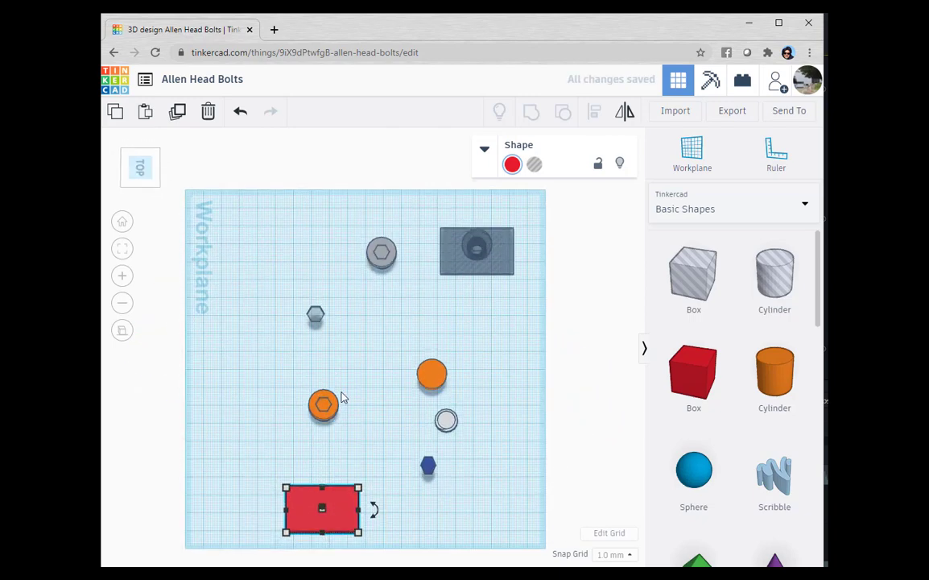
pyautogui.click(403, 519)
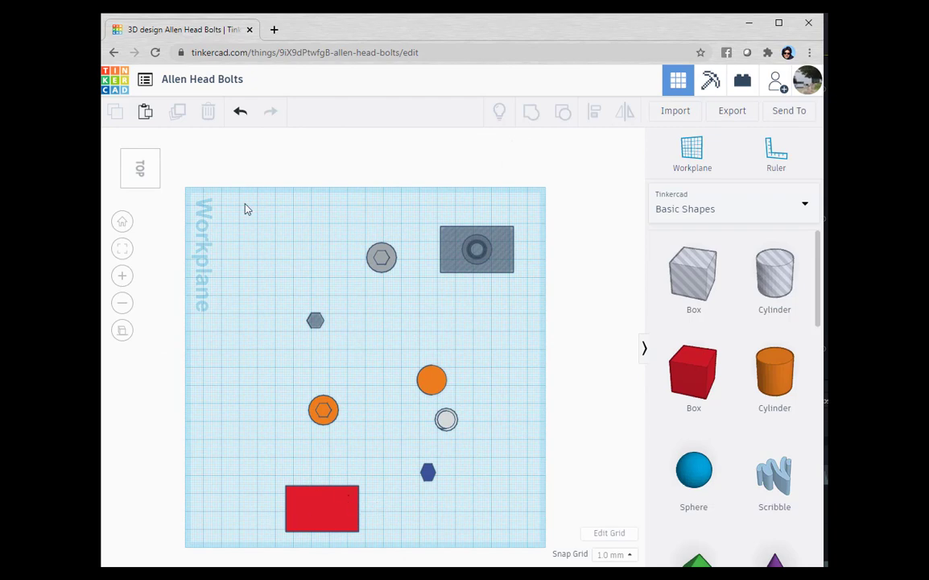
pyautogui.moveTo(247, 208); pyautogui.dragTo(238, 411, button='right')
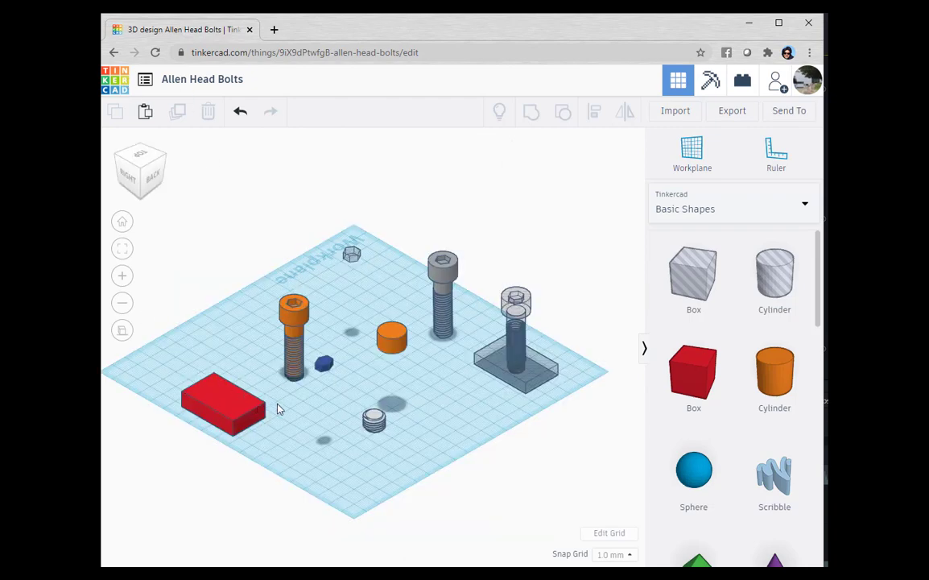
# Drag an ISO metric thread from the Featured shape generators onto the workplane near the red box.
pyautogui.click(742, 211)
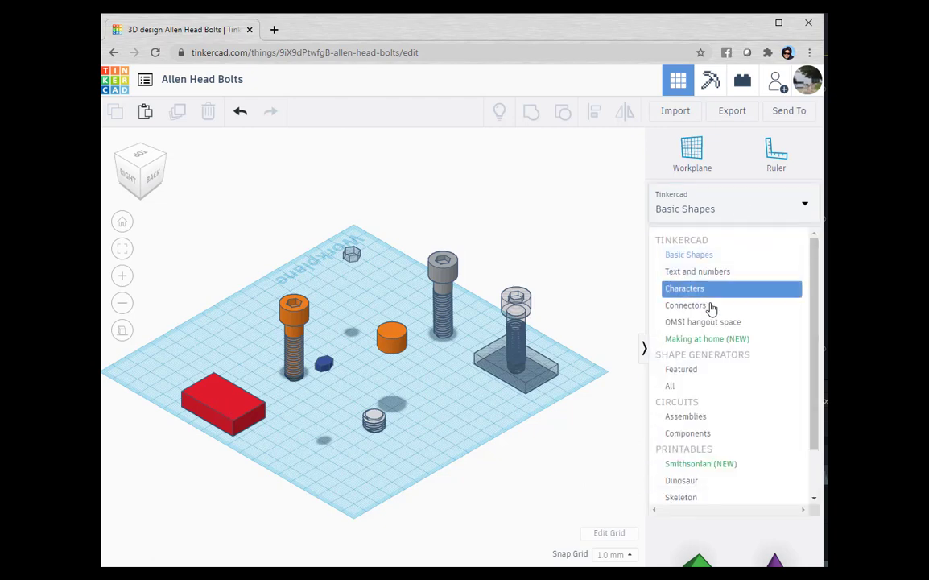
pyautogui.click(702, 373)
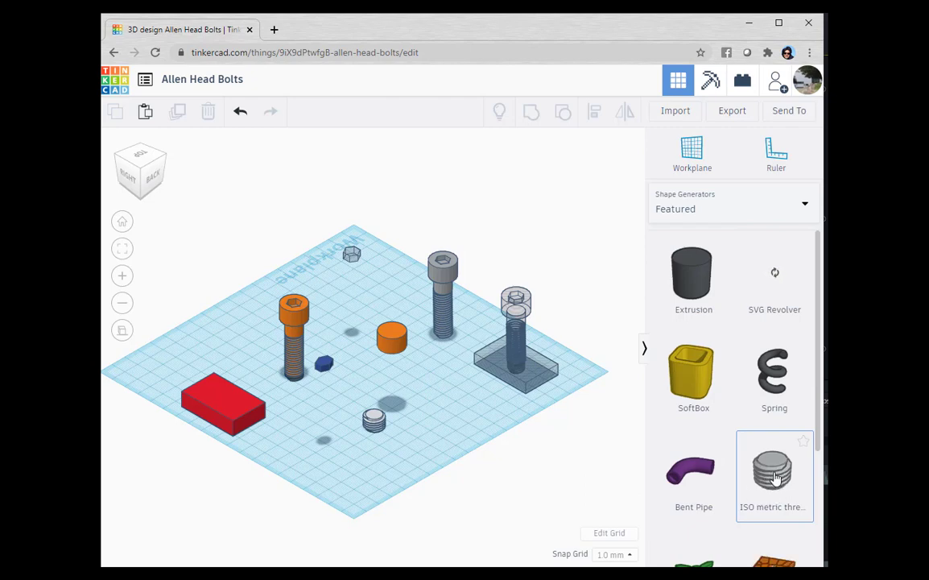
pyautogui.moveTo(775, 477); pyautogui.dragTo(299, 441)
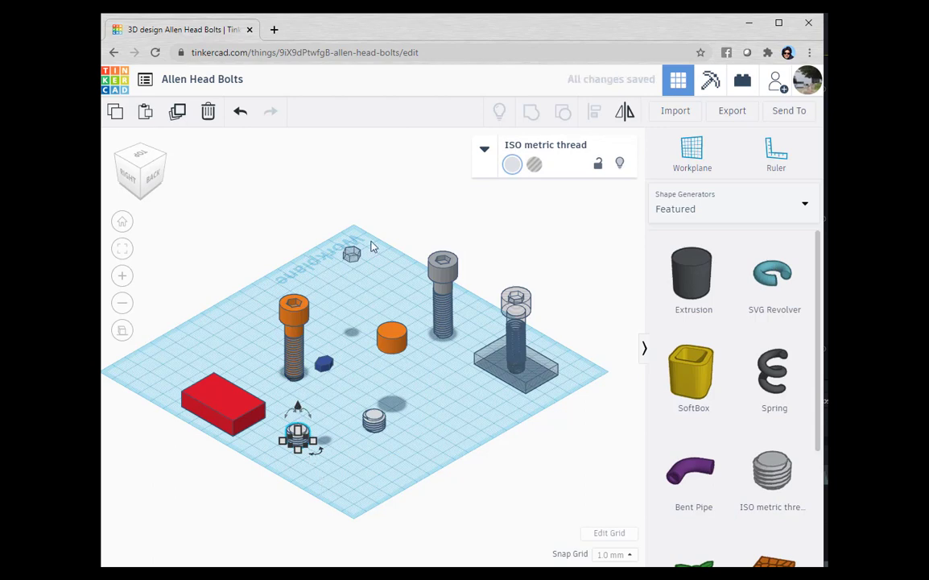
# Set the thread's width and depth to 10 mm and raise its segments from 16 to 32.
pyautogui.click(484, 148)
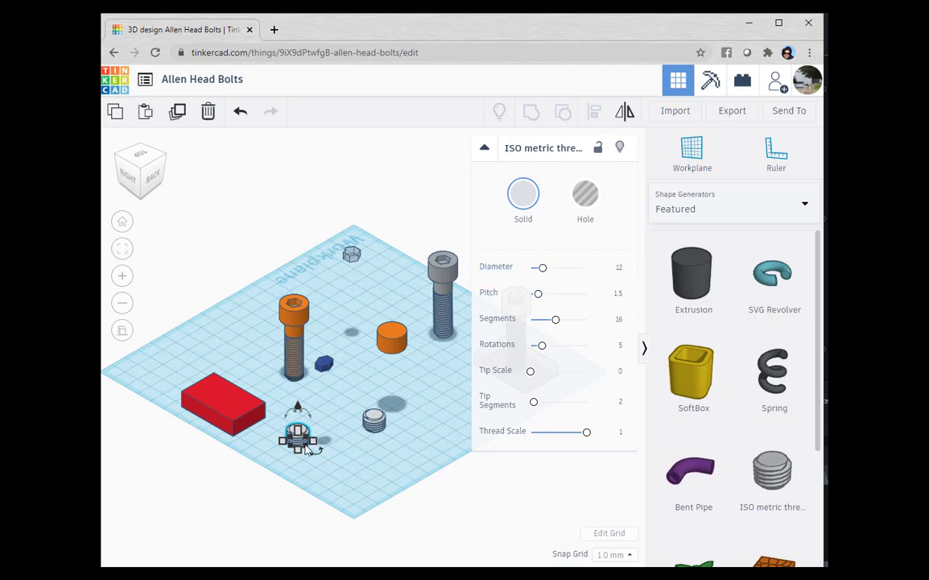
pyautogui.click(245, 470)
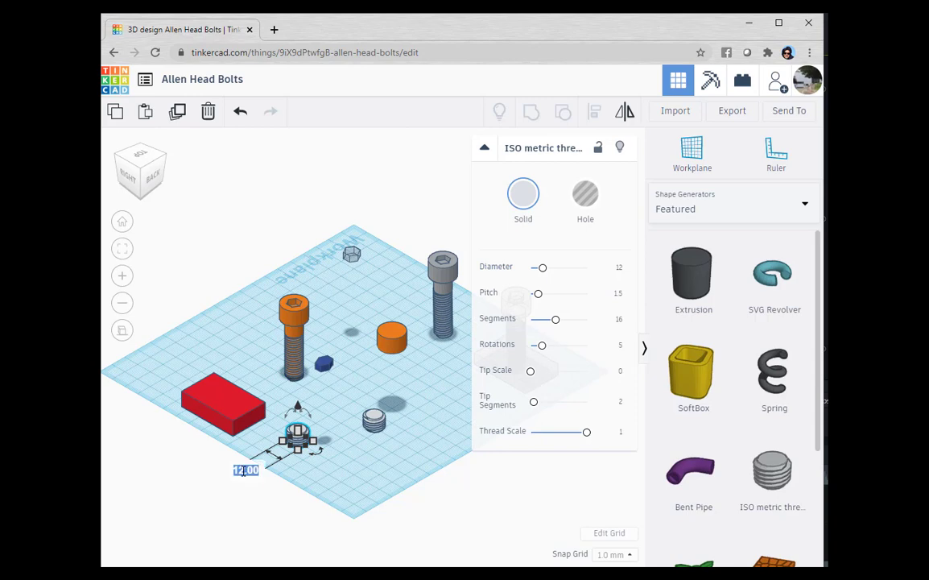
pyautogui.write('10')
pyautogui.press('Return')
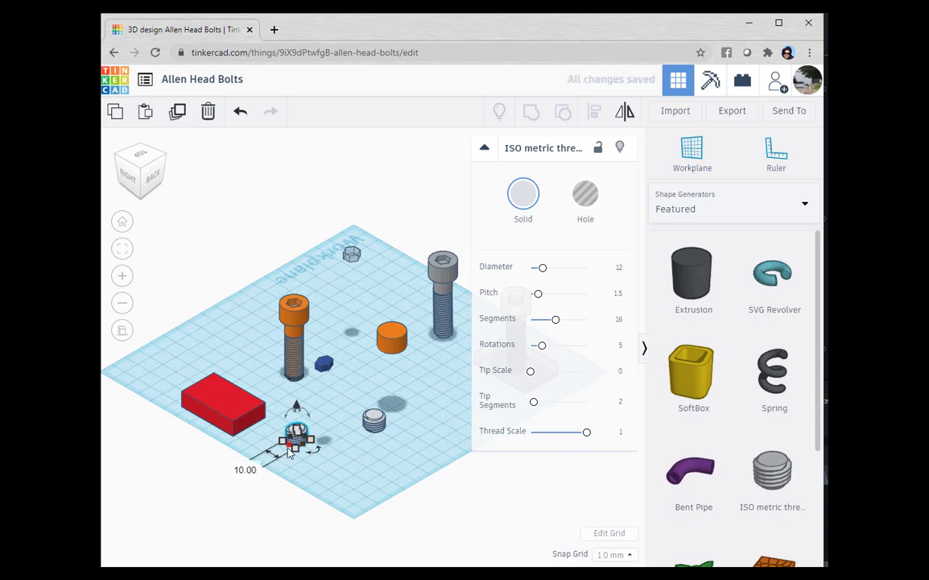
pyautogui.click(346, 468)
pyautogui.write('1')
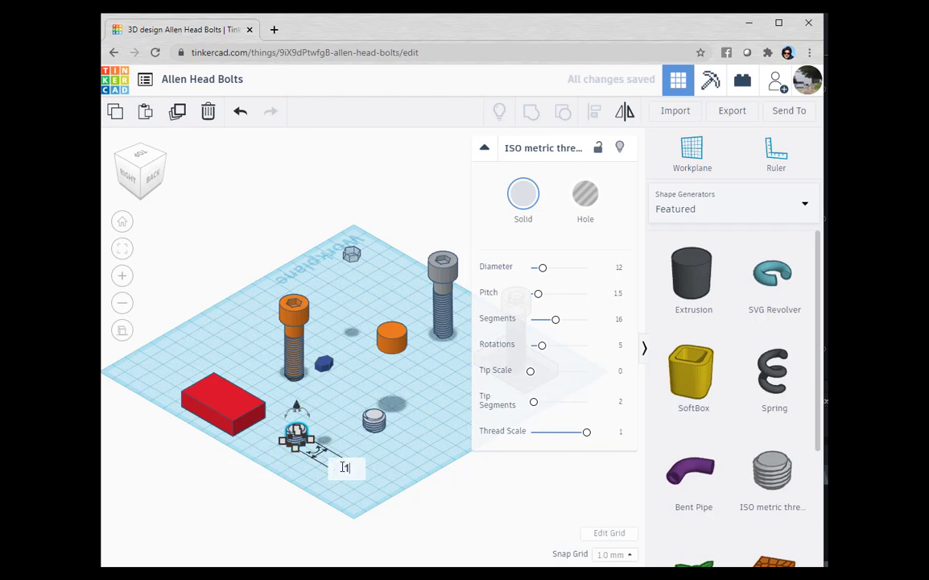
pyautogui.write('0')
pyautogui.press('Return')
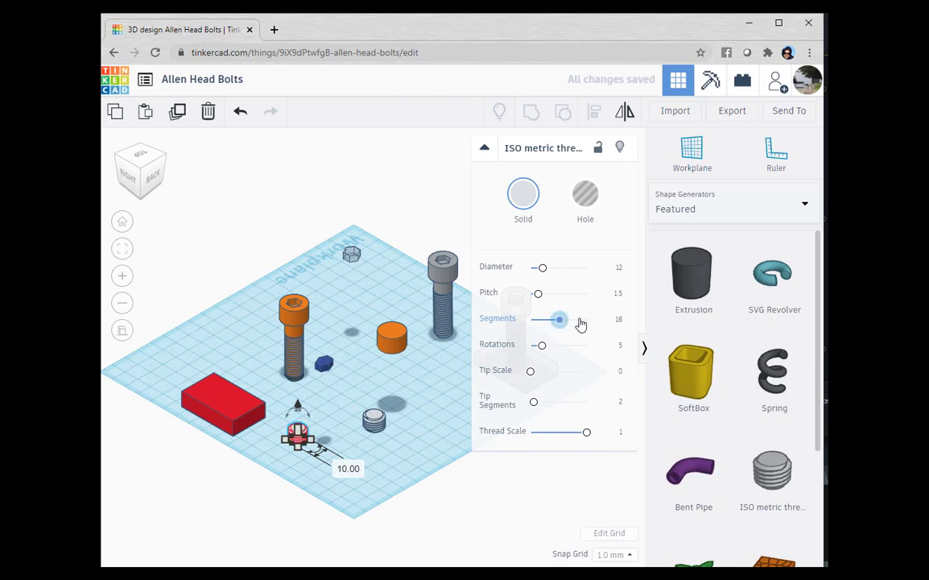
pyautogui.moveTo(581, 323); pyautogui.dragTo(616, 322)
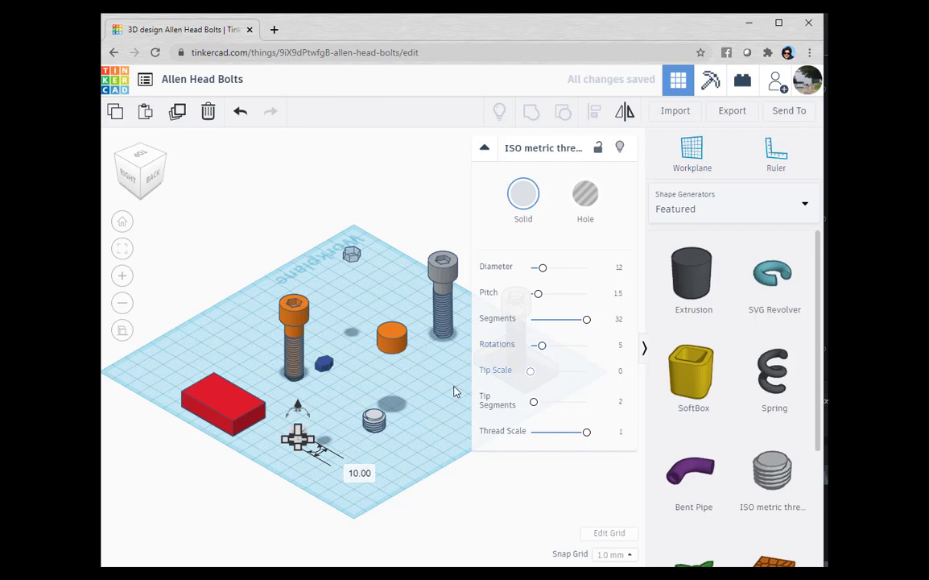
# Change the thread's height from 8.56 to 10 mm.
pyautogui.click(122, 179)
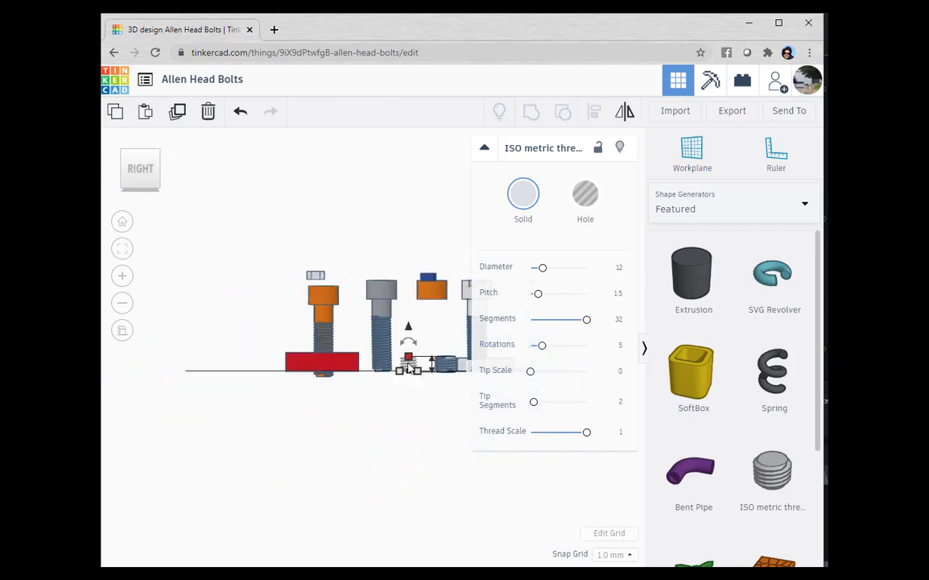
pyautogui.moveTo(409, 367); pyautogui.dragTo(424, 368)
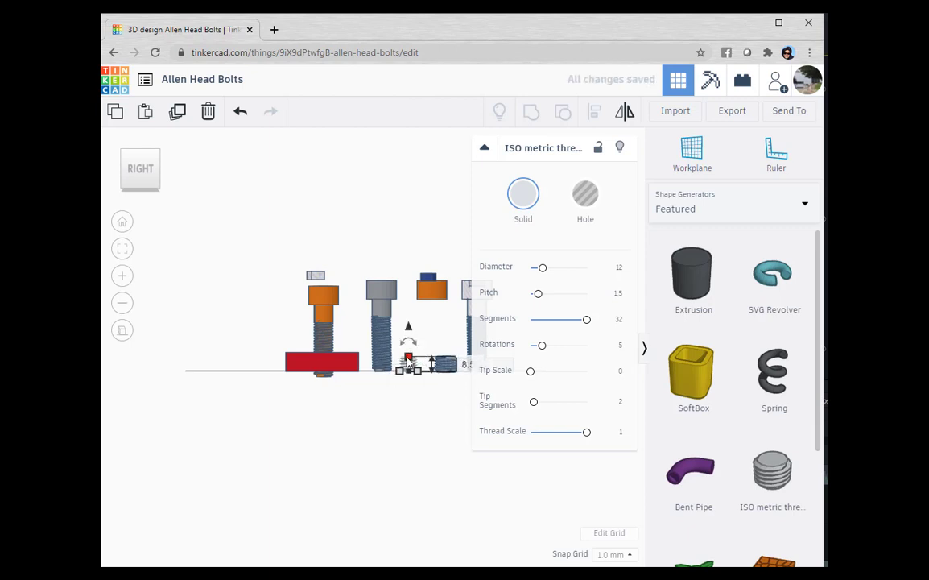
pyautogui.click(147, 141)
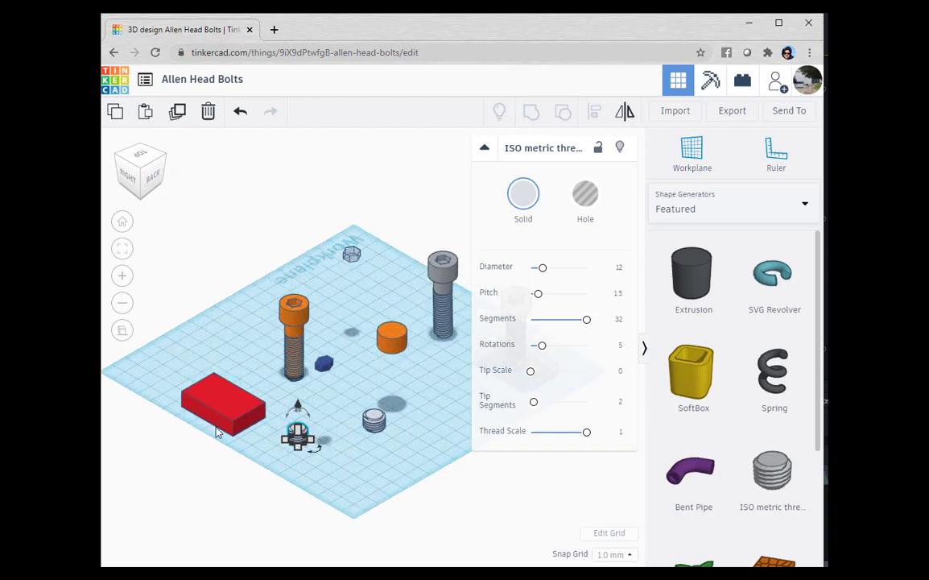
pyautogui.scroll(-2, 307, 411)
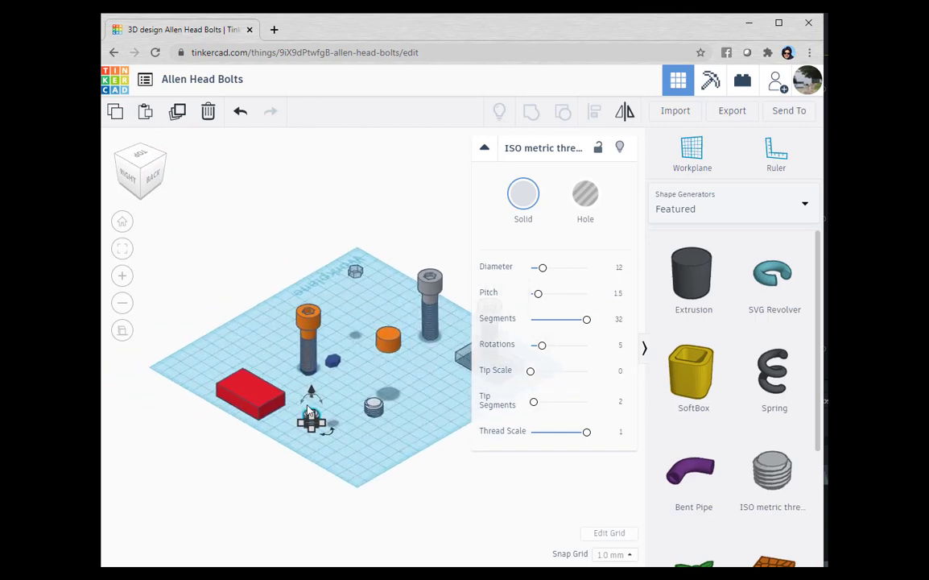
pyautogui.scroll(3, 307, 410)
pyautogui.scroll(3, 306, 410)
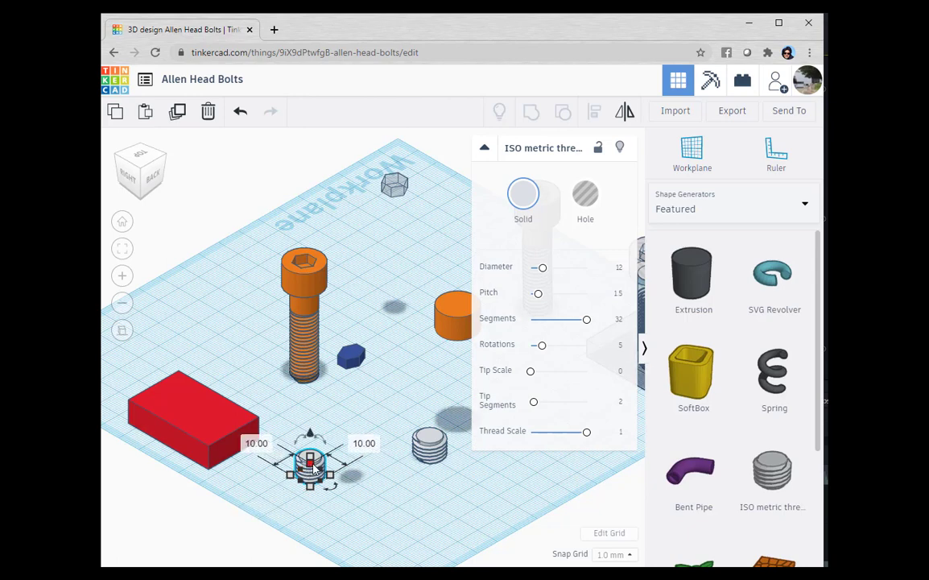
pyautogui.click(368, 467)
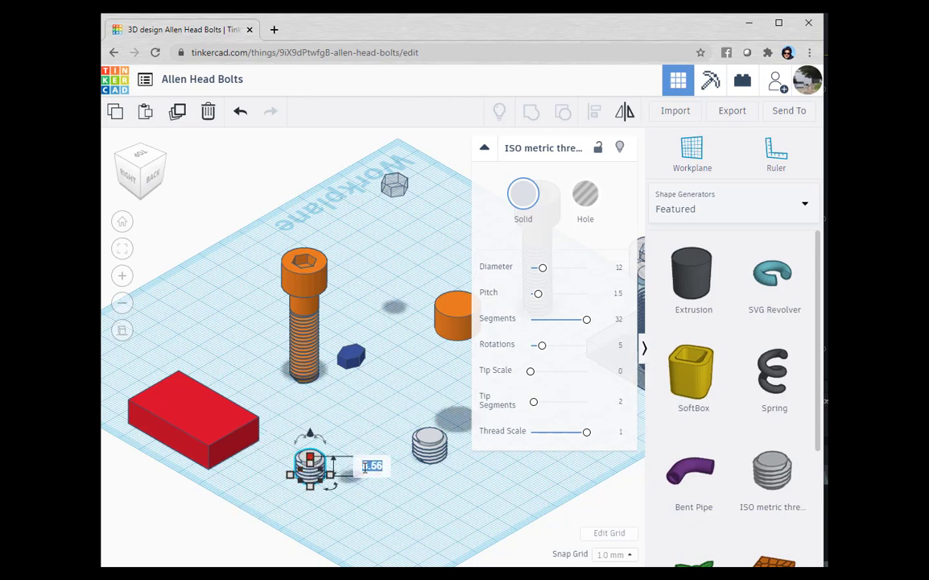
pyautogui.write('10')
pyautogui.press('Return')
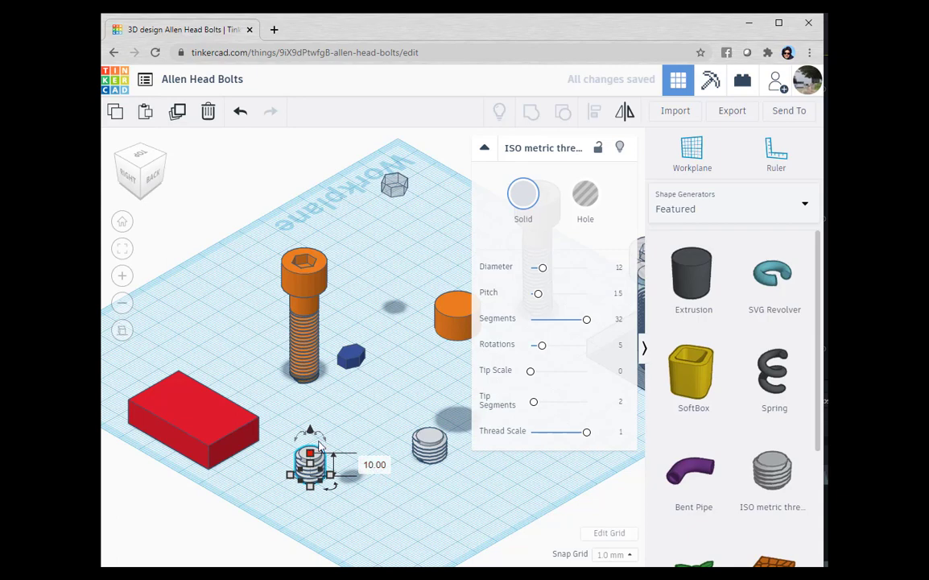
# View the parts from the right side and collapse the thread's settings panel.
pyautogui.click(120, 179)
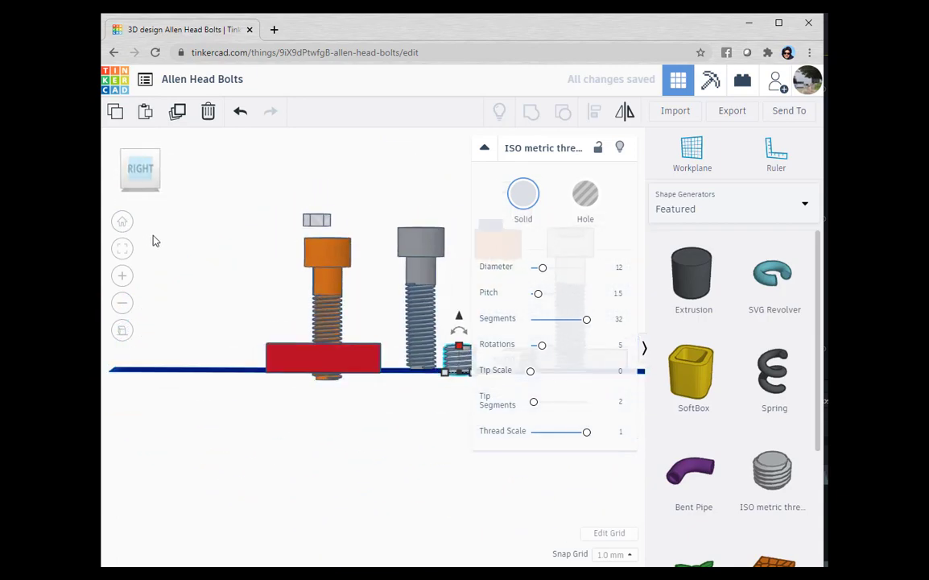
pyautogui.click(485, 149)
pyautogui.click(484, 149)
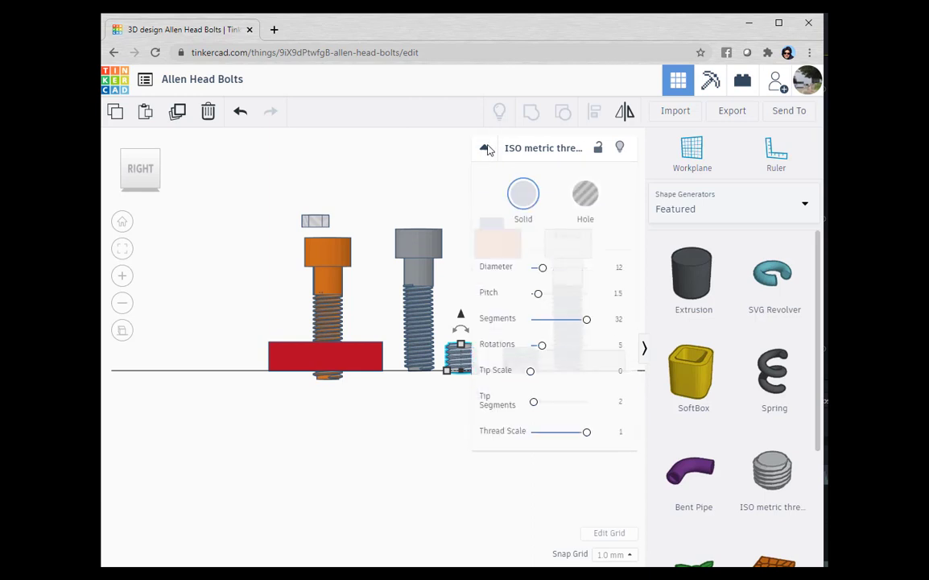
pyautogui.click(485, 149)
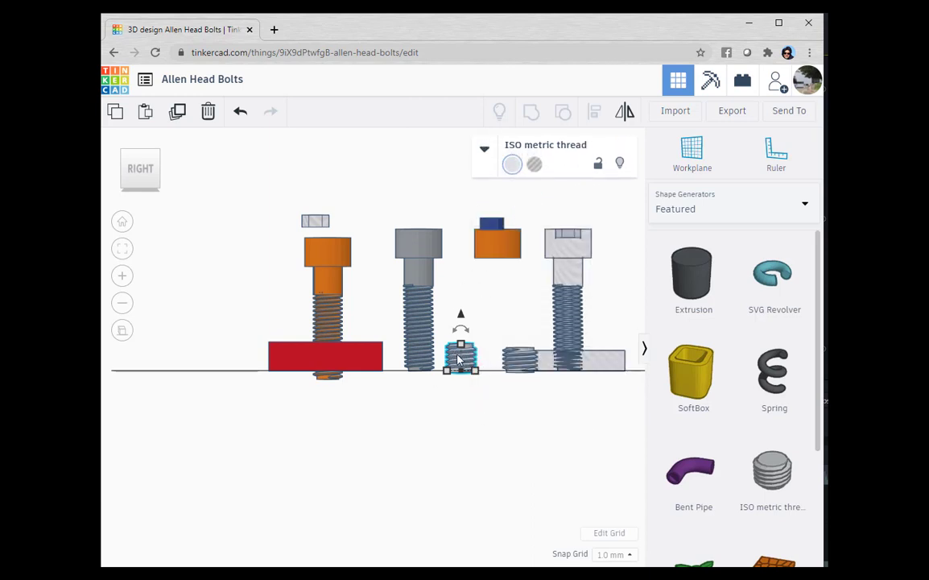
# Move the thread against the red plate and drop it back onto the workplane.
pyautogui.moveTo(456, 356); pyautogui.dragTo(415, 358)
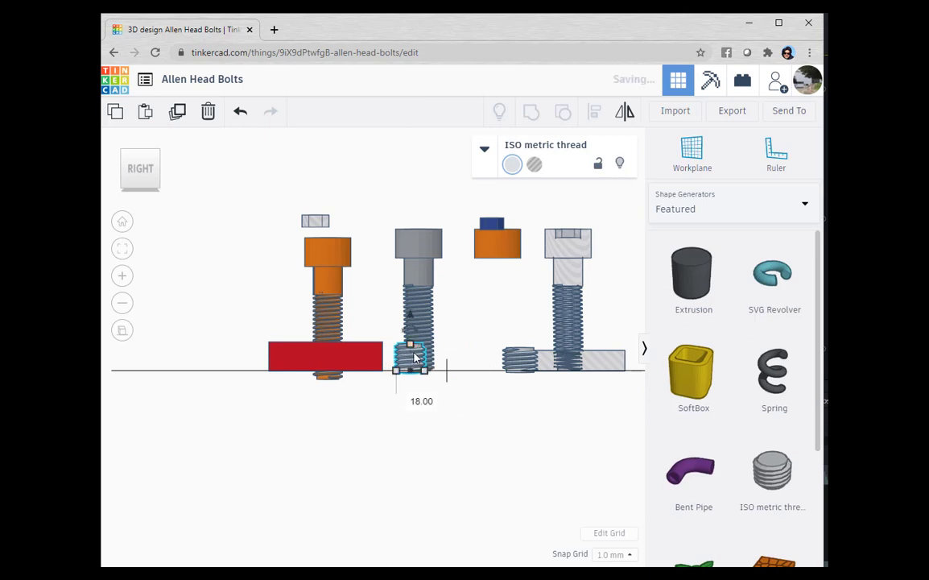
pyautogui.hotkey('ctrl', 'Up')
pyautogui.hotkey('ctrl', 'Down')
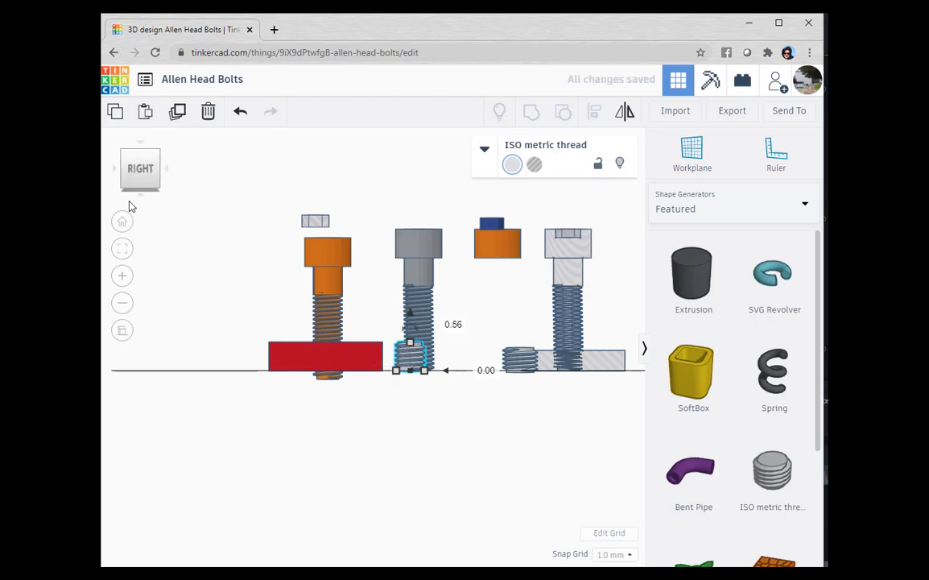
pyautogui.click(158, 160)
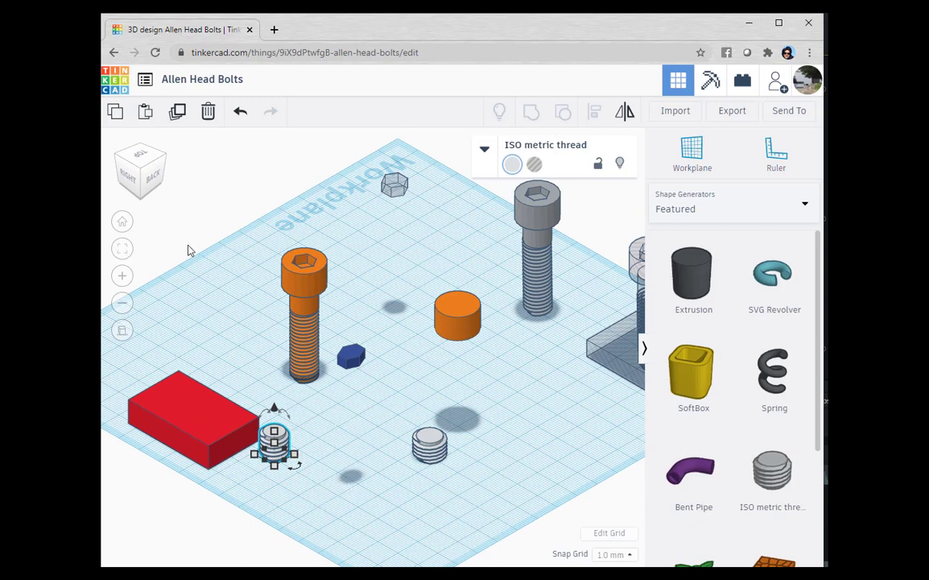
# Align the thread and plate so the thread is centred front-to-back and side-to-side.
pyautogui.keyDown('shift'); pyautogui.click(210, 425); pyautogui.keyUp('shift')
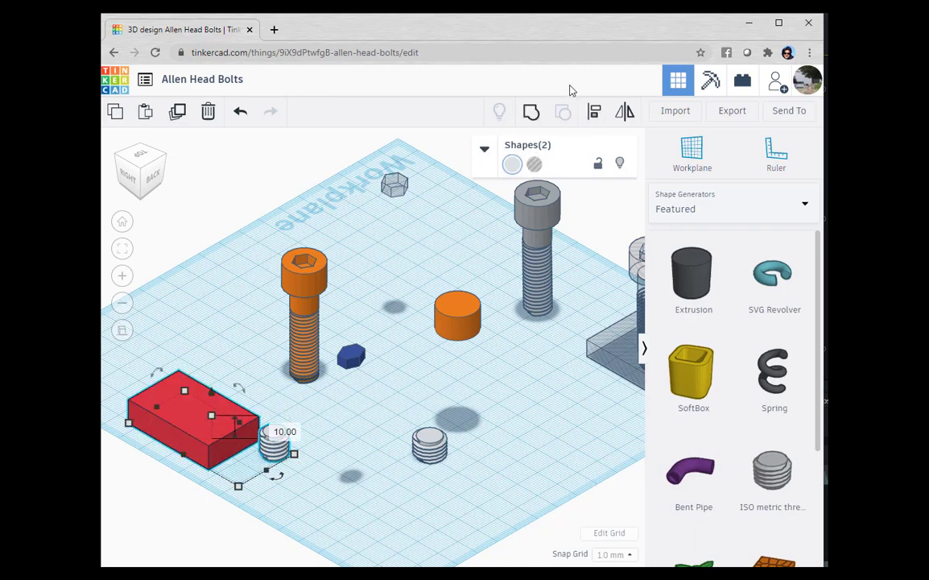
pyautogui.click(140, 157)
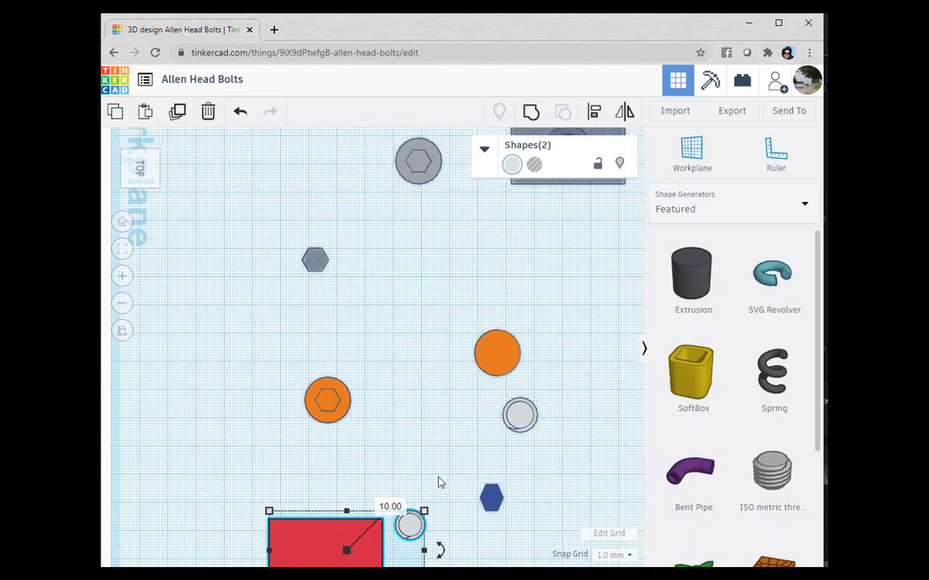
pyautogui.moveTo(436, 477); pyautogui.dragTo(442, 369, button='middle')
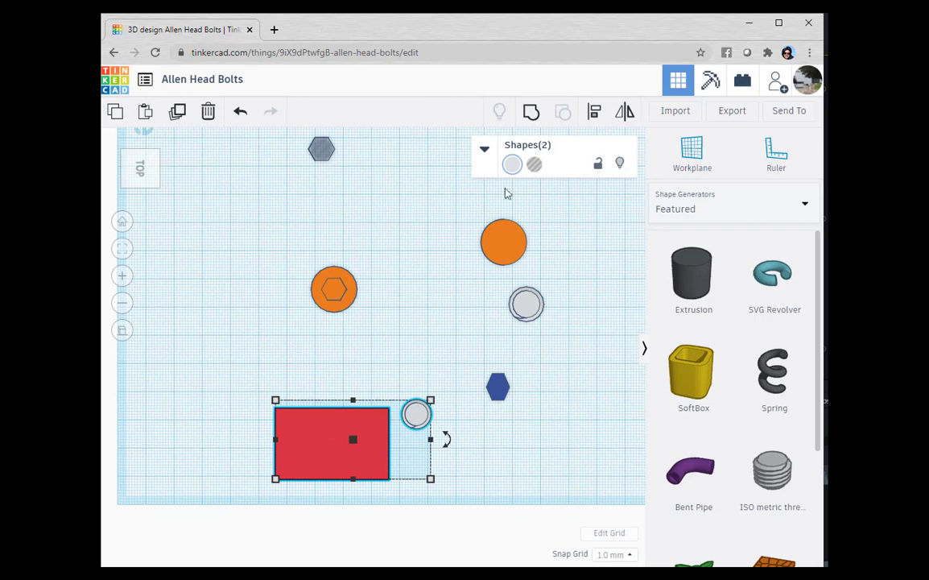
pyautogui.click(594, 112)
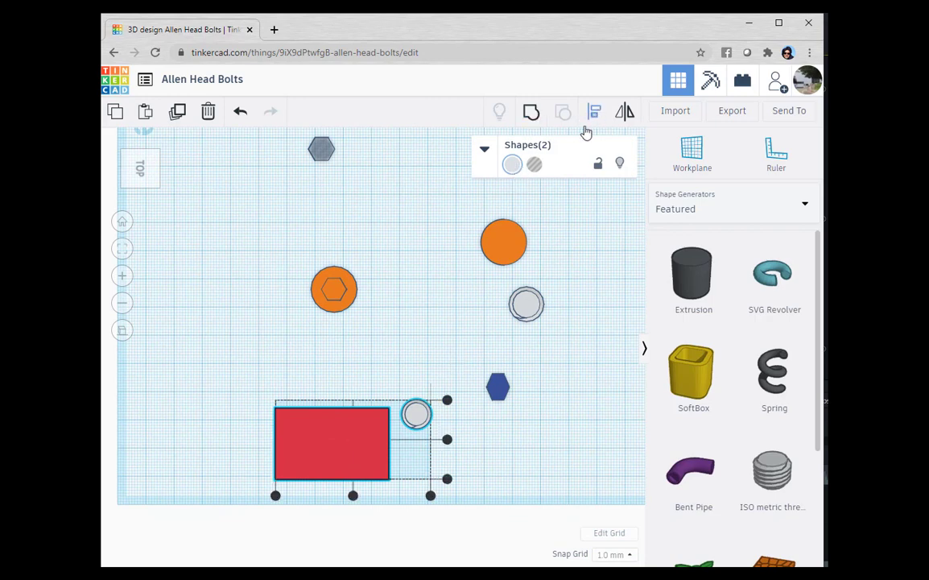
pyautogui.click(448, 440)
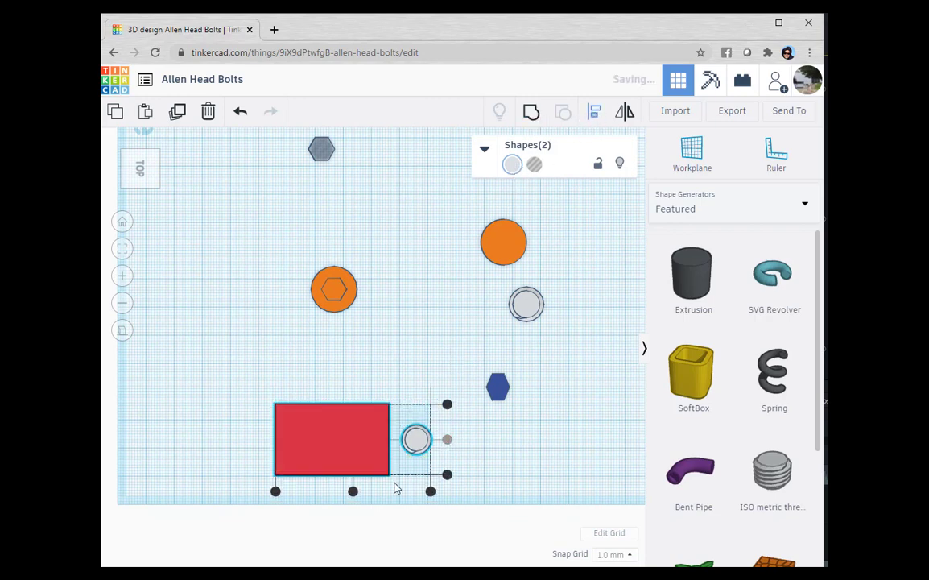
pyautogui.click(353, 495)
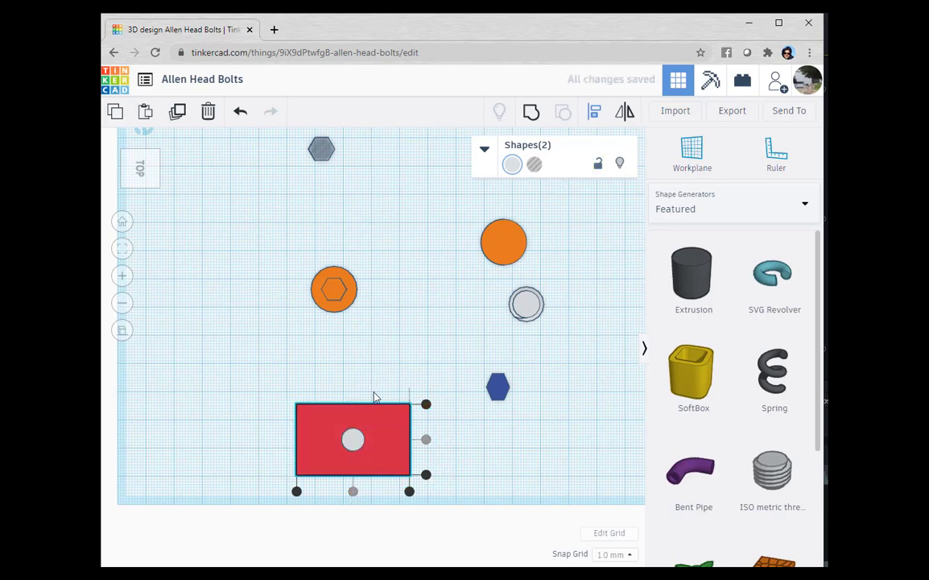
pyautogui.click(355, 439)
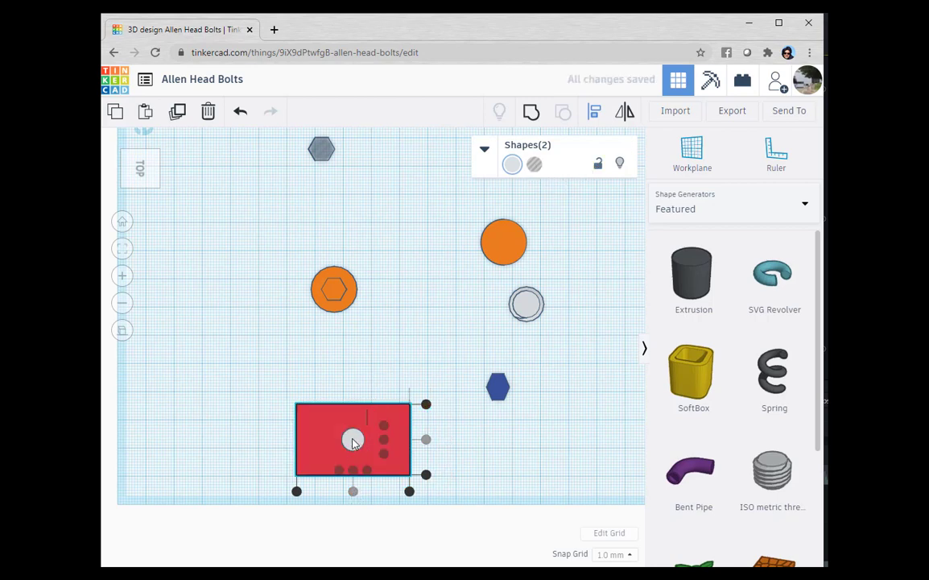
pyautogui.click(414, 367)
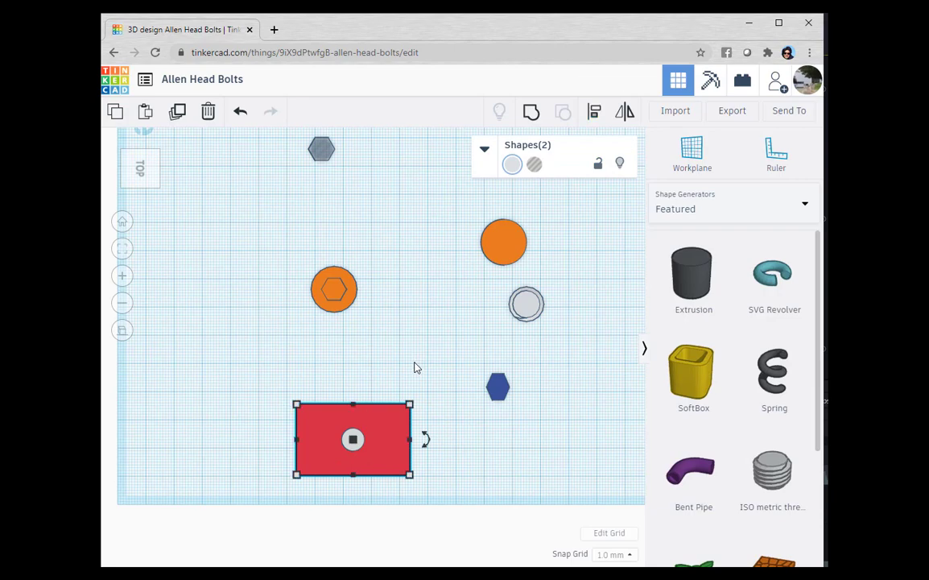
pyautogui.click(158, 182)
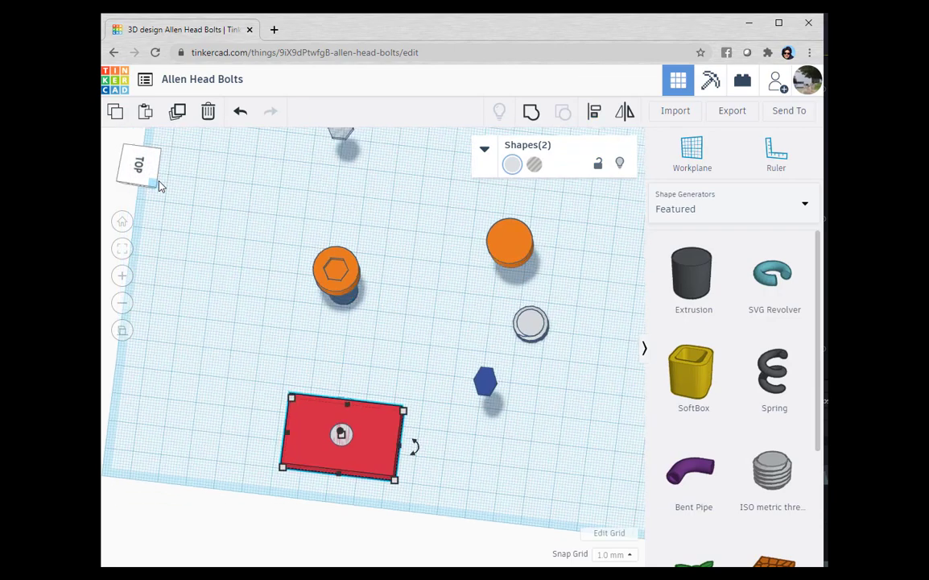
pyautogui.click(416, 469)
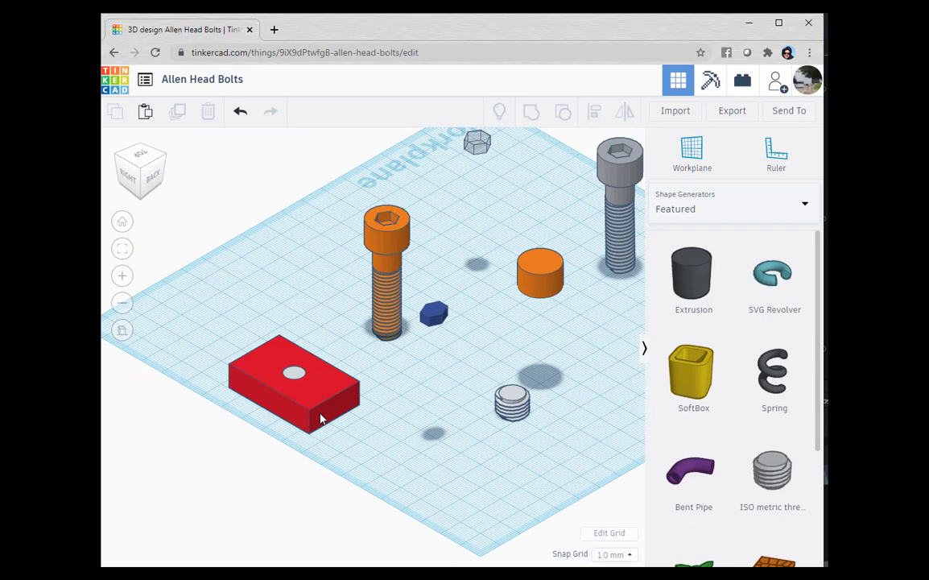
# Make the thread a hole and group it with the red plate.
pyautogui.click(295, 380)
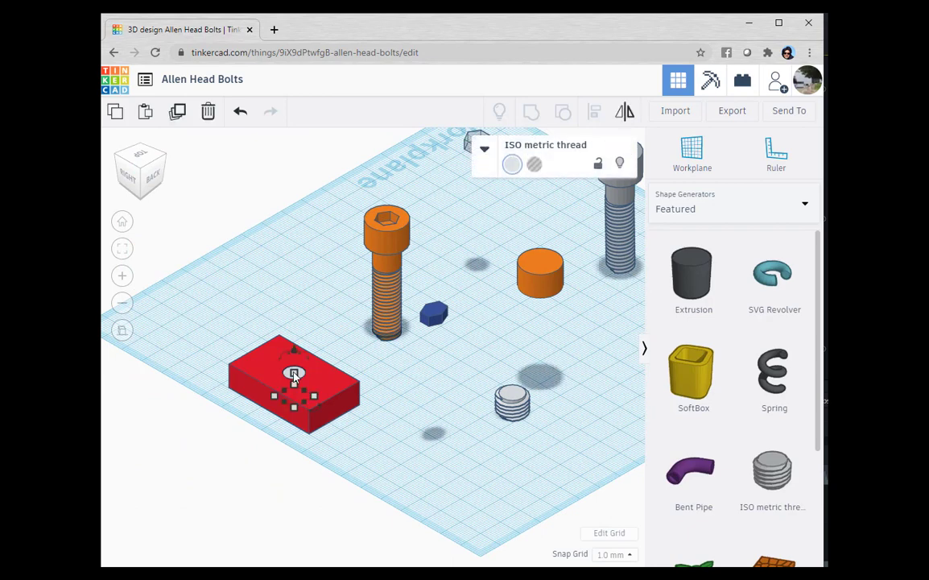
pyautogui.click(534, 166)
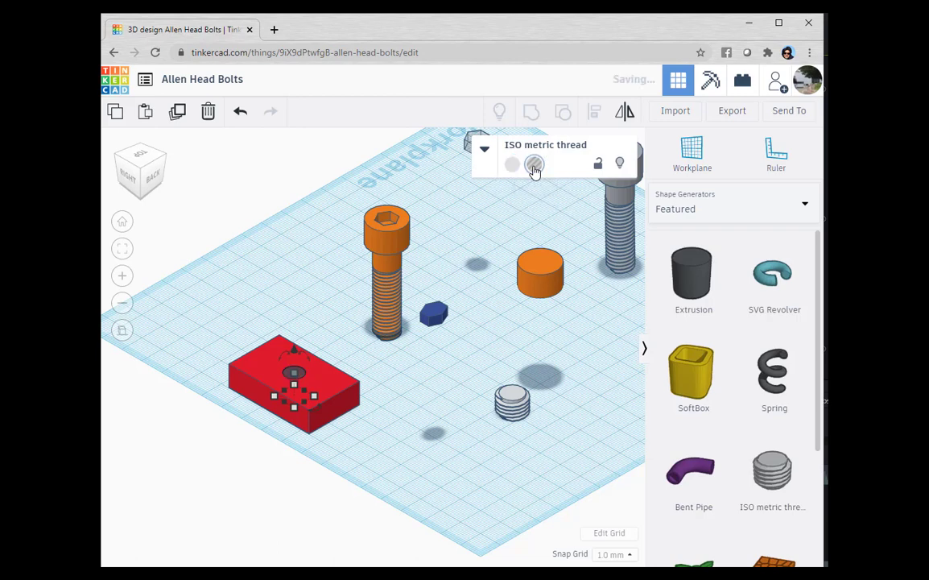
pyautogui.keyDown('shift'); pyautogui.click(274, 372); pyautogui.keyUp('shift')
pyautogui.click(283, 375)
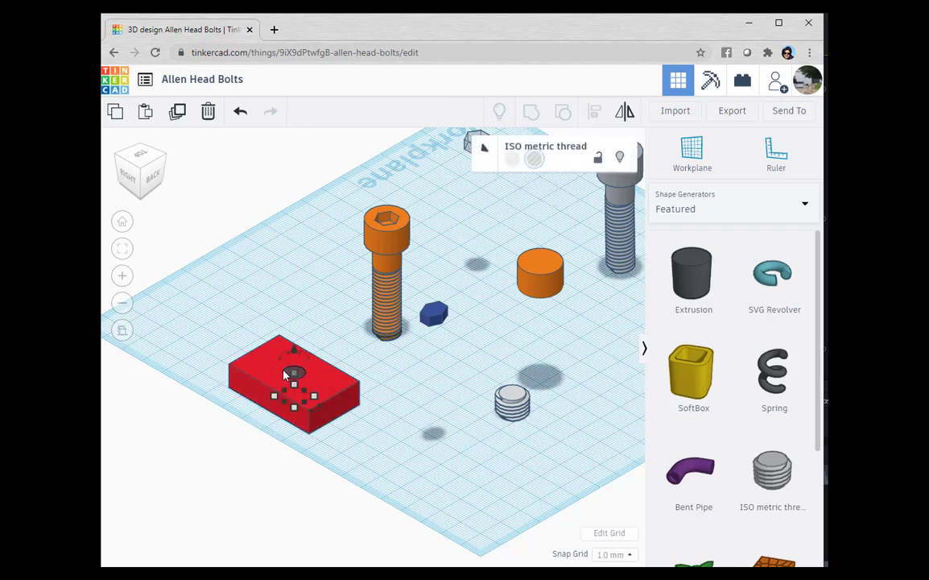
pyautogui.keyDown('shift'); pyautogui.click(284, 374); pyautogui.keyUp('shift')
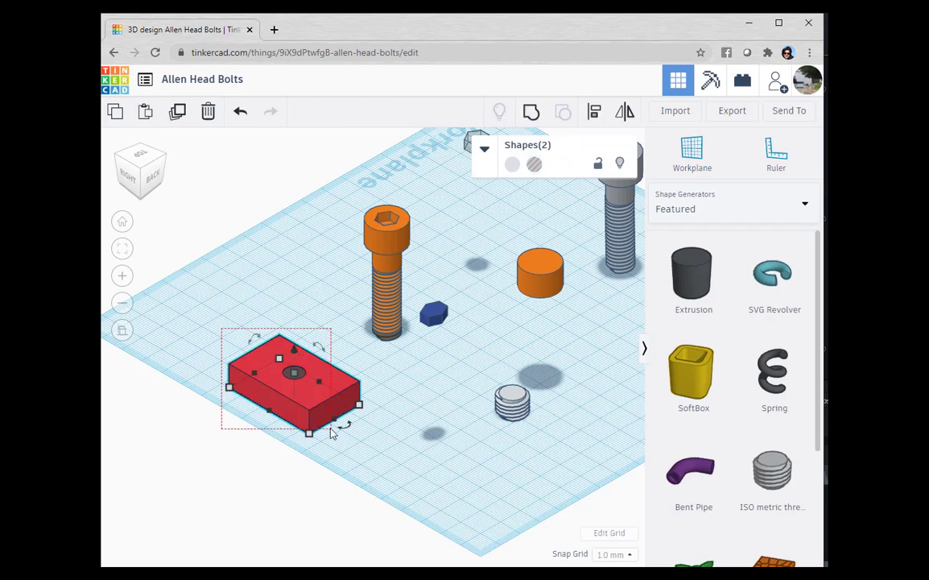
pyautogui.click(533, 114)
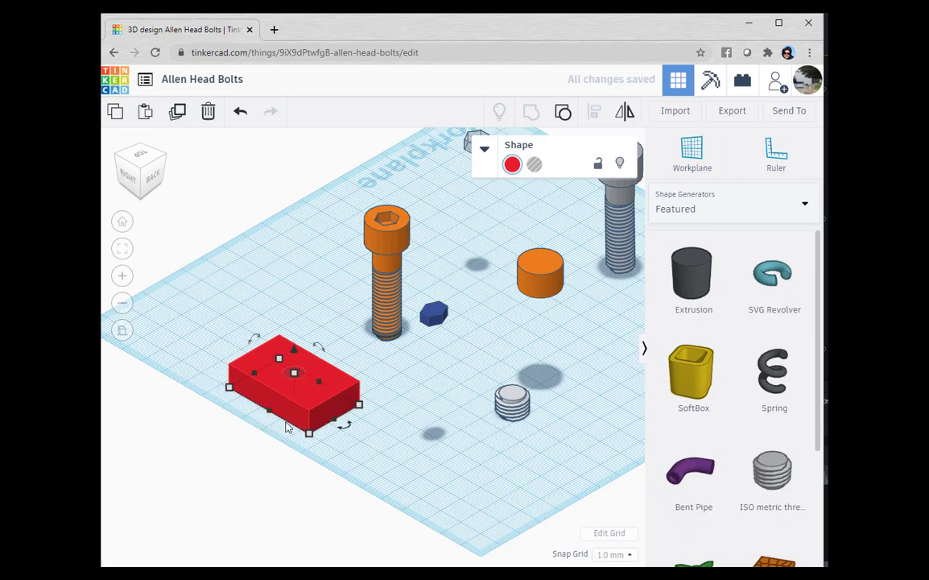
# Raise the orange bolt 3 mm off the workplane, checking it from side and top views.
pyautogui.moveTo(343, 422); pyautogui.dragTo(447, 270, button='right')
pyautogui.click(450, 291)
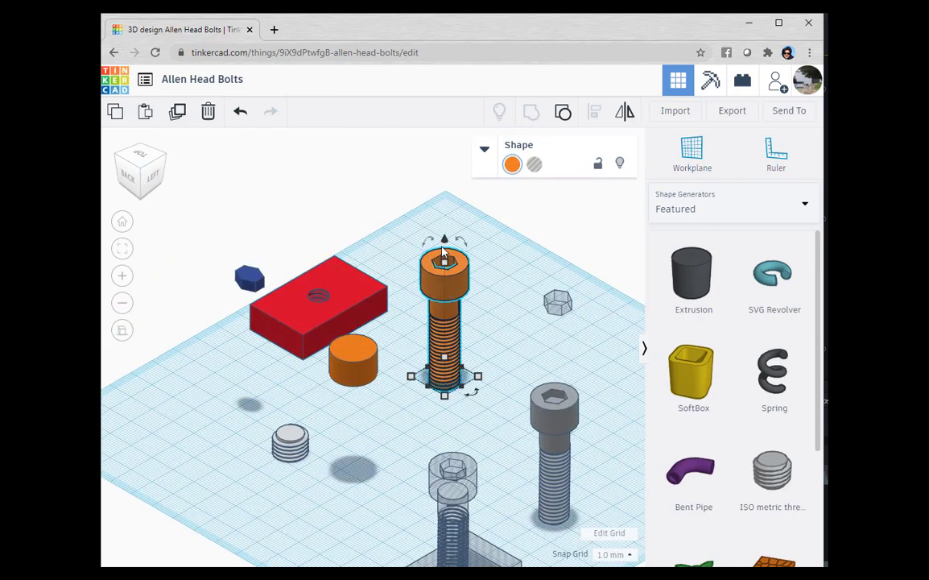
pyautogui.moveTo(444, 239); pyautogui.dragTo(442, 232)
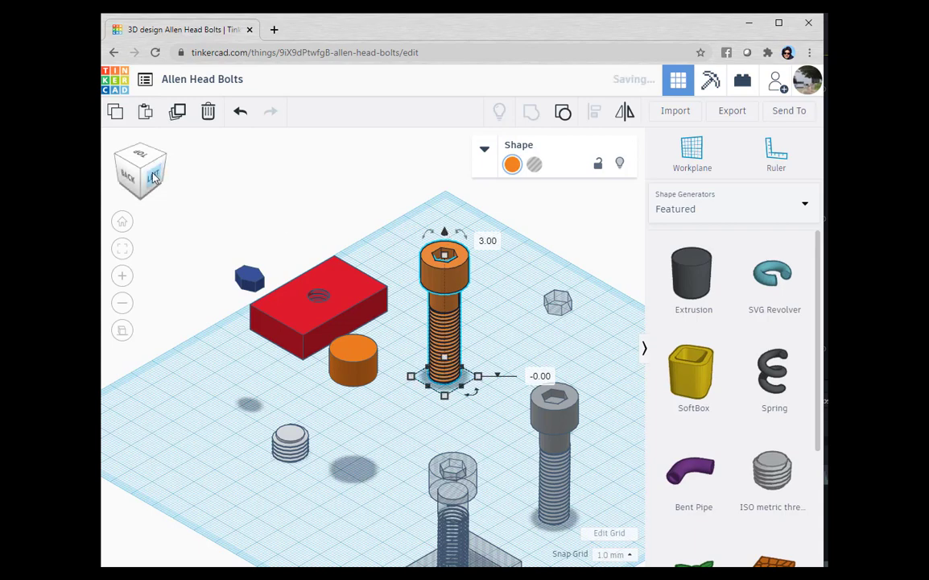
pyautogui.click(155, 177)
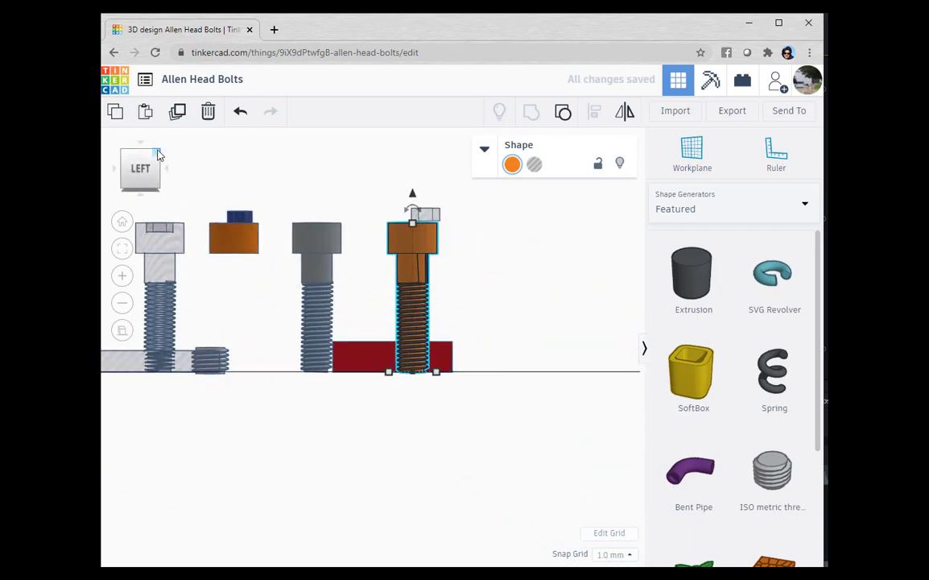
pyautogui.click(137, 167)
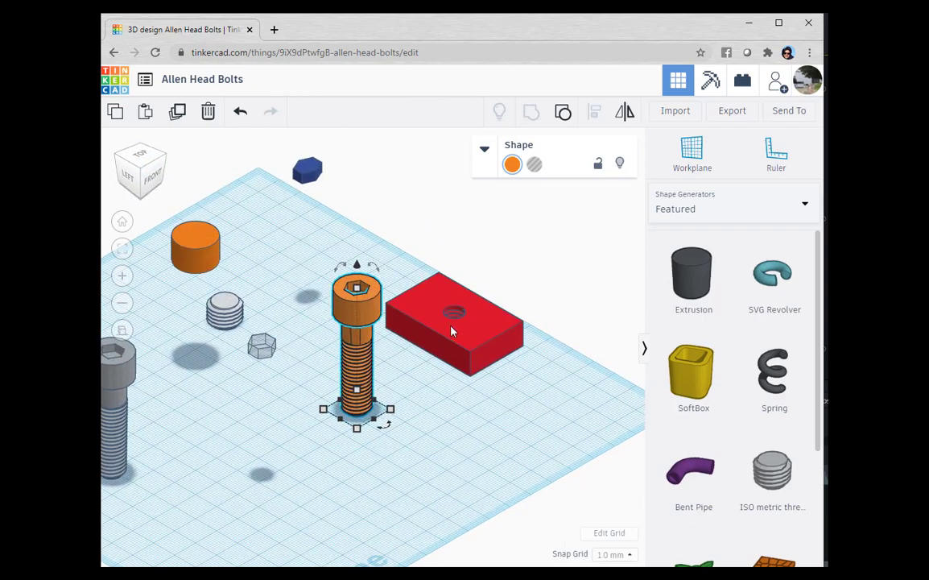
pyautogui.click(146, 161)
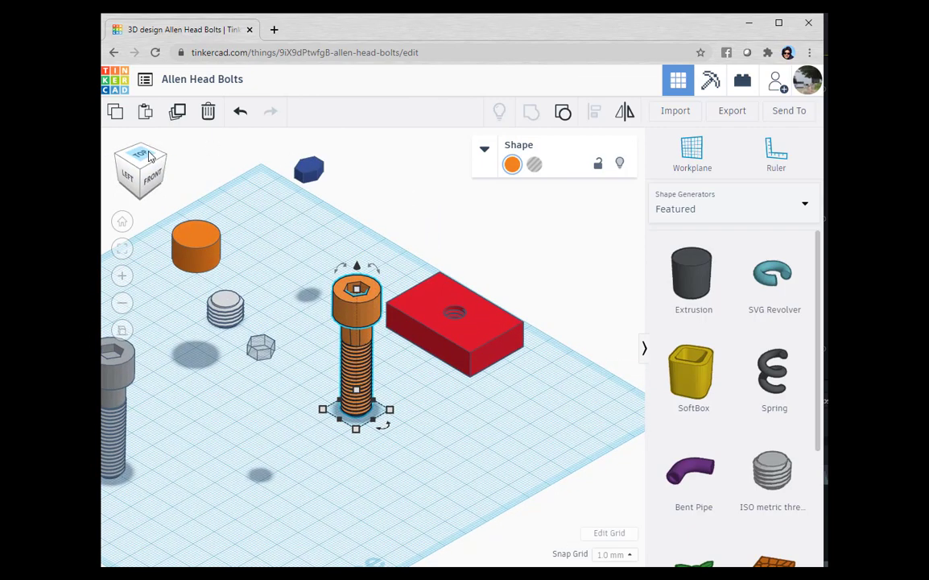
pyautogui.click(435, 322)
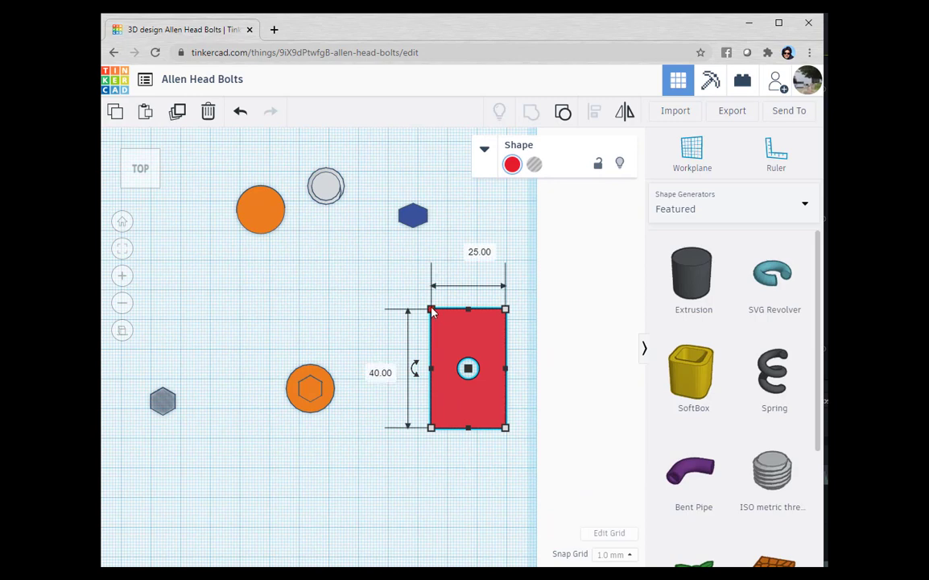
# Resize the threaded red plate so its length measures 40 mm.
pyautogui.moveTo(430, 310)
pyautogui.mouseDown()
pyautogui.moveTo(397, 279)
pyautogui.moveTo(442, 323)
pyautogui.moveTo(420, 297)
pyautogui.moveTo(413, 319)
pyautogui.moveTo(366, 274)
pyautogui.moveTo(419, 326)
pyautogui.moveTo(377, 305)
pyautogui.moveTo(425, 294)
pyautogui.moveTo(388, 278)
pyautogui.moveTo(443, 329)
pyautogui.moveTo(425, 321)
pyautogui.moveTo(433, 329)
pyautogui.mouseUp()
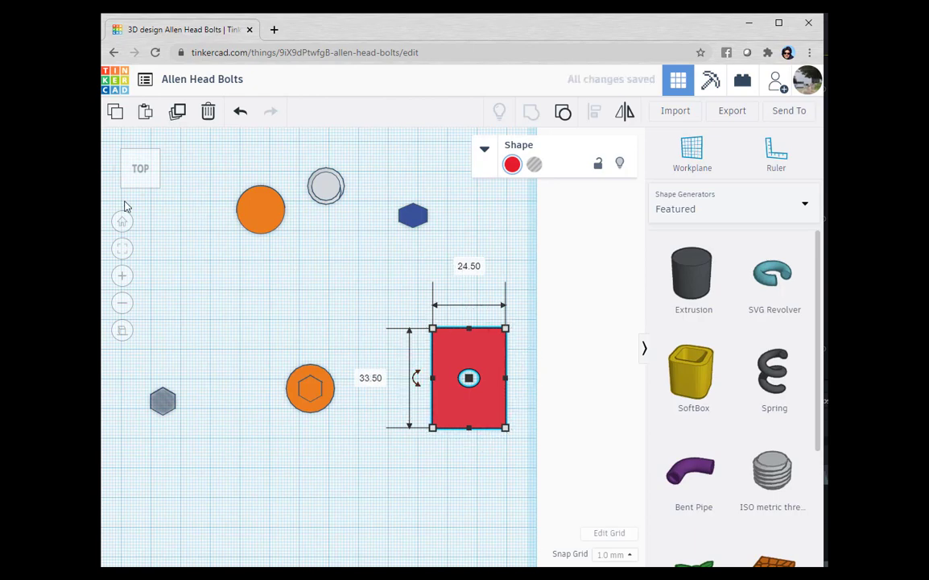
pyautogui.click(158, 193)
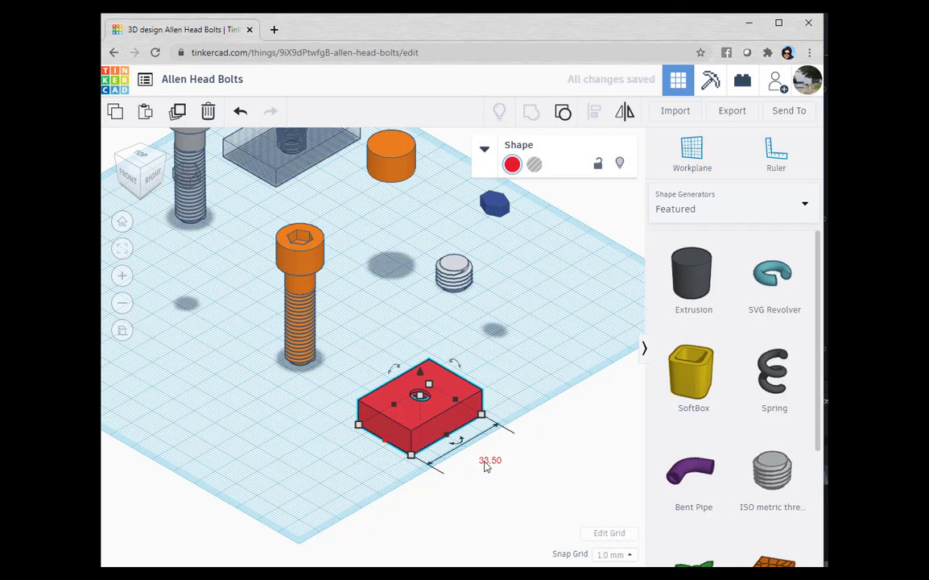
pyautogui.click(488, 459)
pyautogui.write('40')
pyautogui.press('Return')
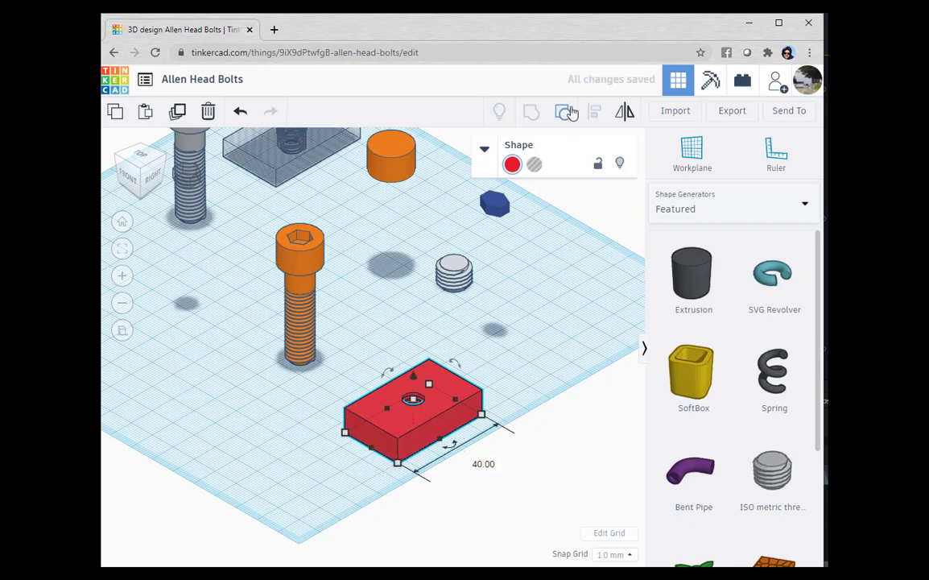
pyautogui.moveTo(254, 220); pyautogui.dragTo(347, 322)
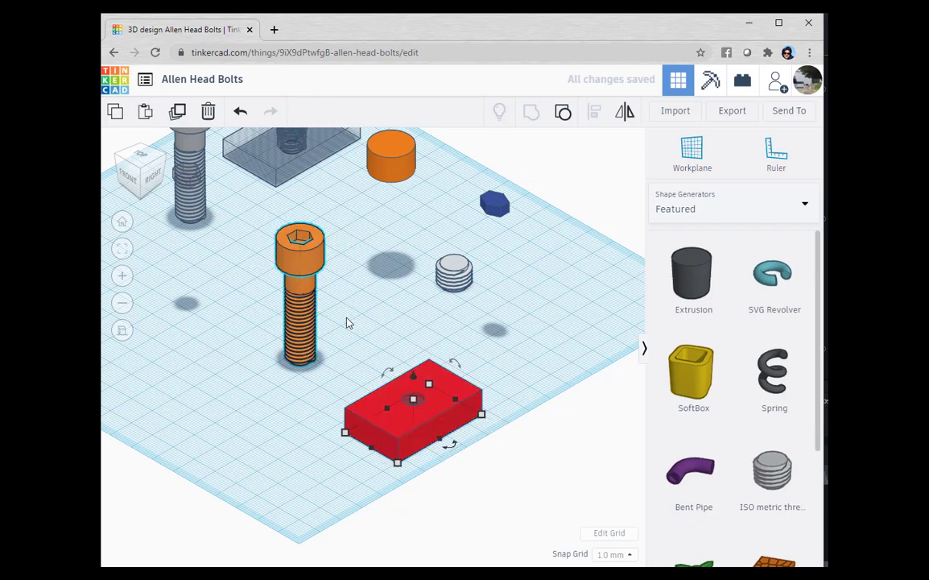
# Centre the orange bolt on the red plate along both axes from the top view.
pyautogui.keyDown('shift'); pyautogui.click(413, 420); pyautogui.keyUp('shift')
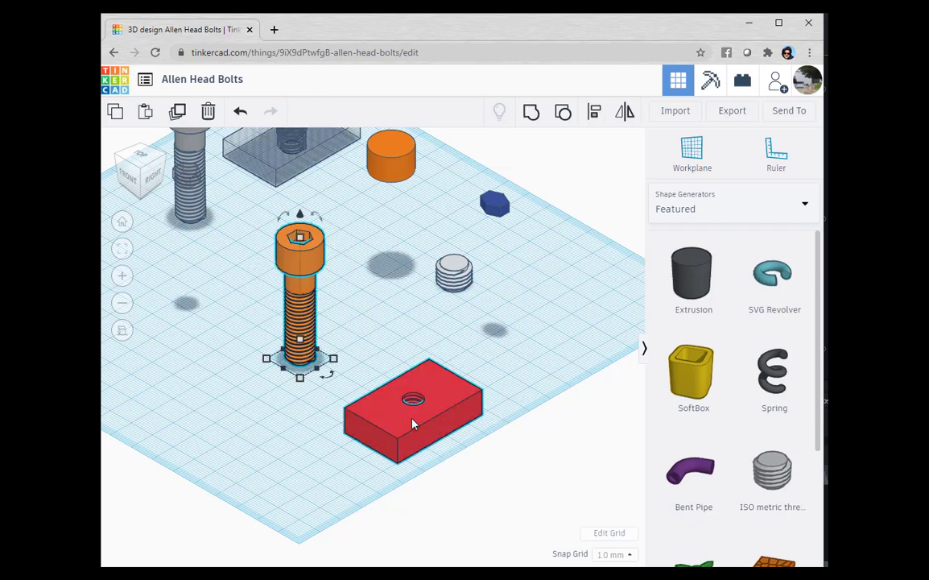
pyautogui.click(139, 154)
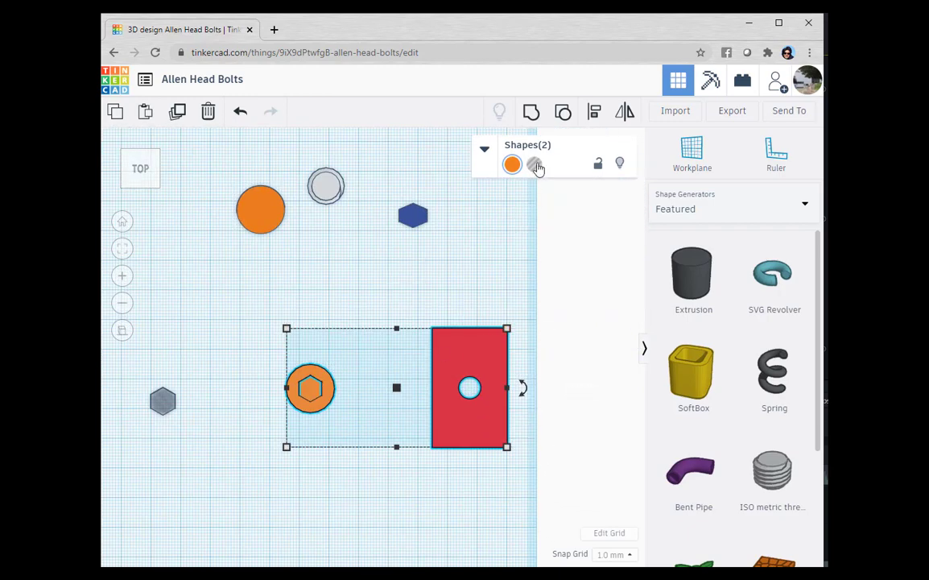
pyautogui.click(595, 114)
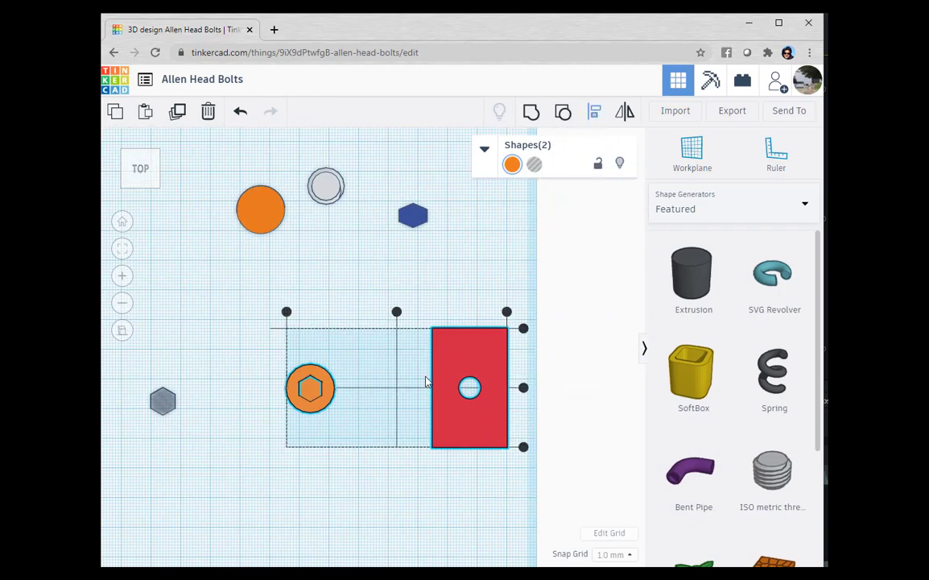
pyautogui.click(396, 311)
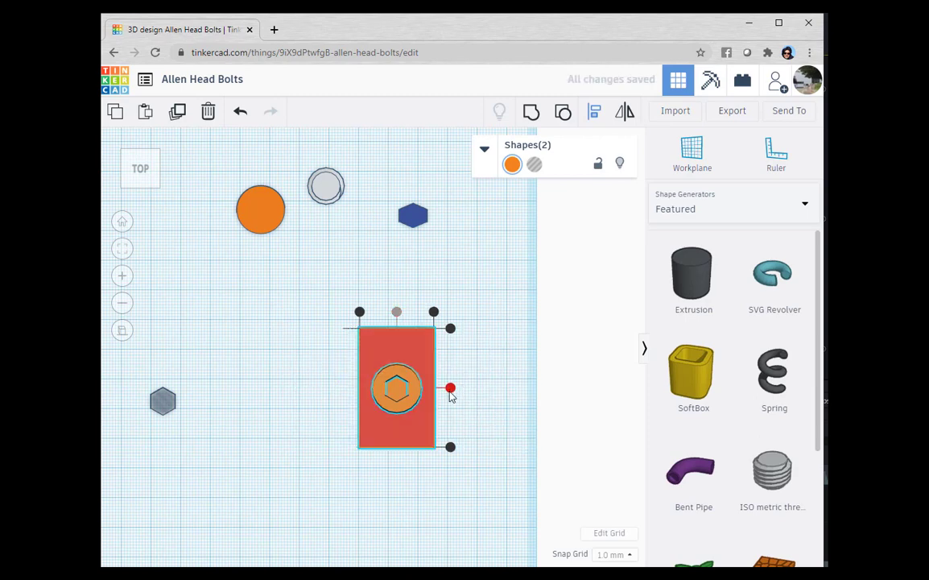
pyautogui.click(450, 387)
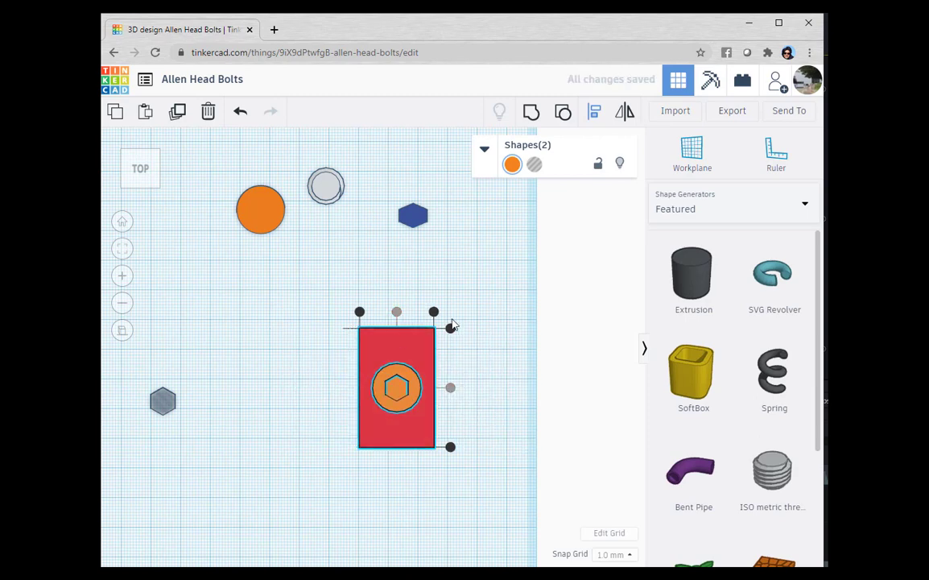
pyautogui.click(161, 183)
pyautogui.click(239, 359)
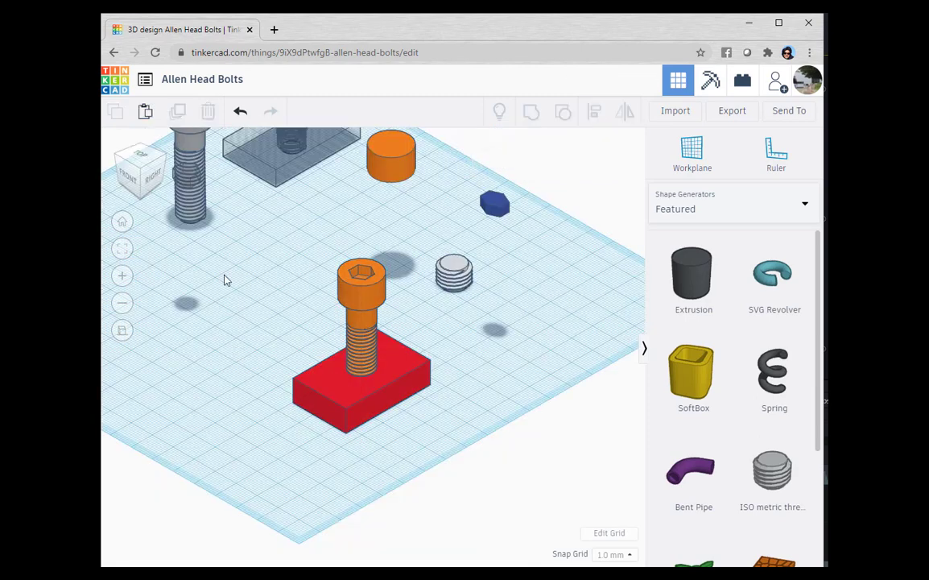
pyautogui.click(139, 154)
pyautogui.moveTo(120, 187); pyautogui.dragTo(349, 372, button='right')
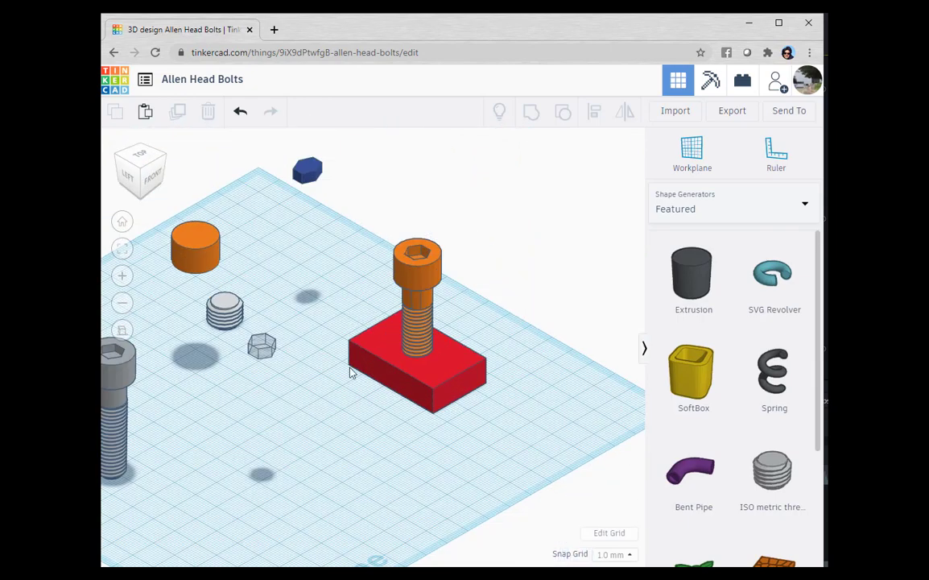
pyautogui.click(166, 161)
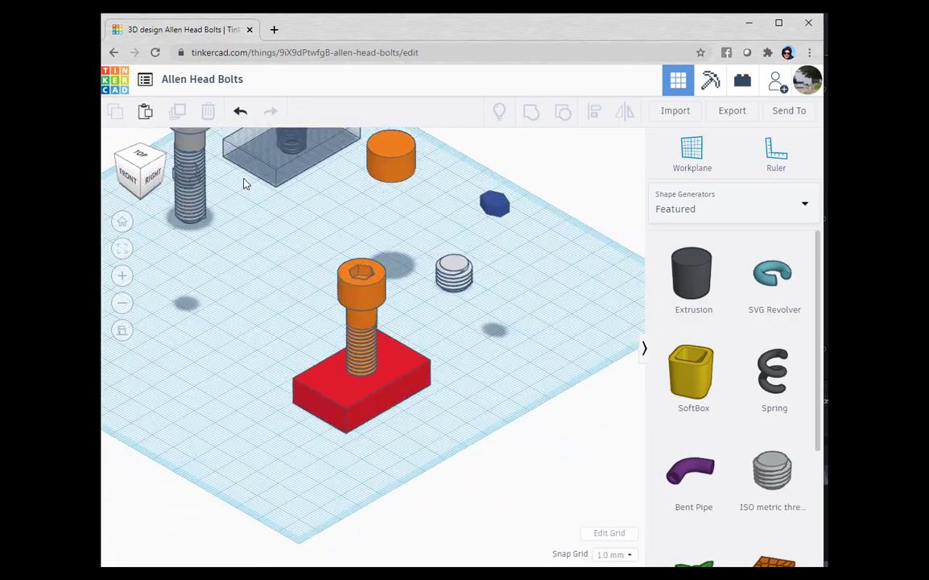
pyautogui.scroll(3, 287, 191)
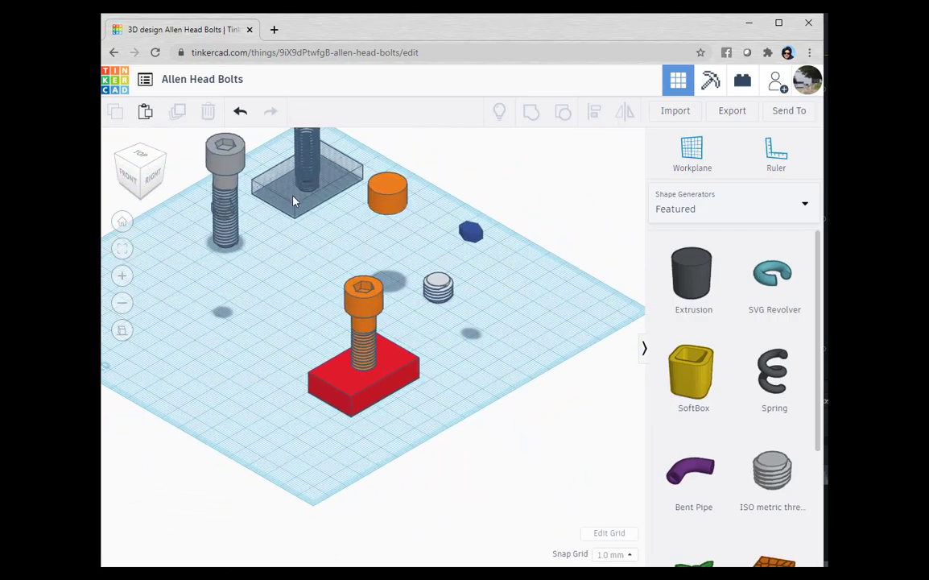